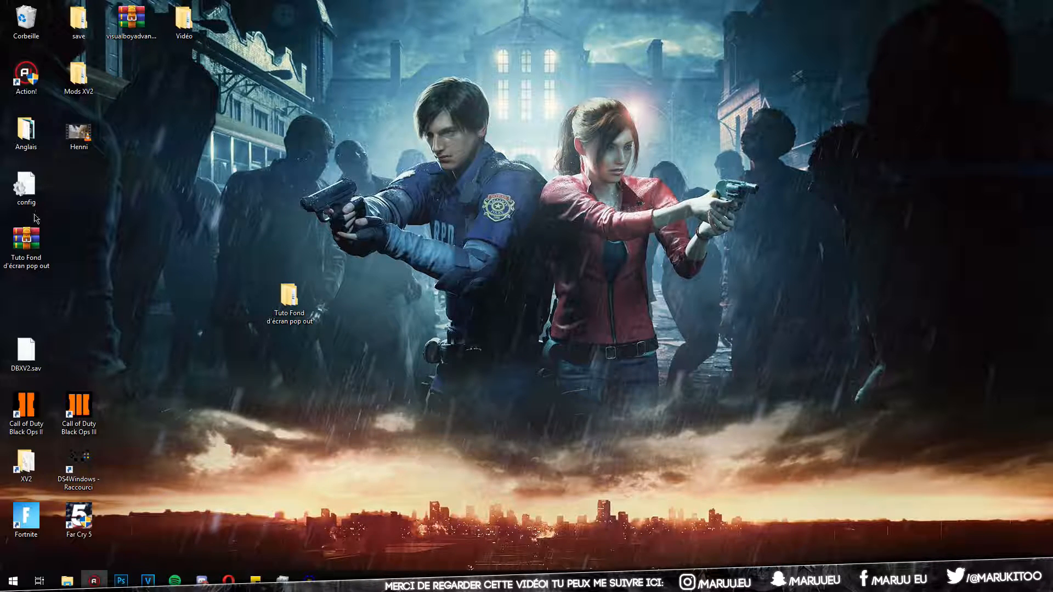
- Move the Tuto Fond d'écran pop out archive beside the folder of the same name on the desktop and try to extract it
{"action": "left_click_drag", "start_coordinate": [30, 242], "coordinate": [399, 300]}
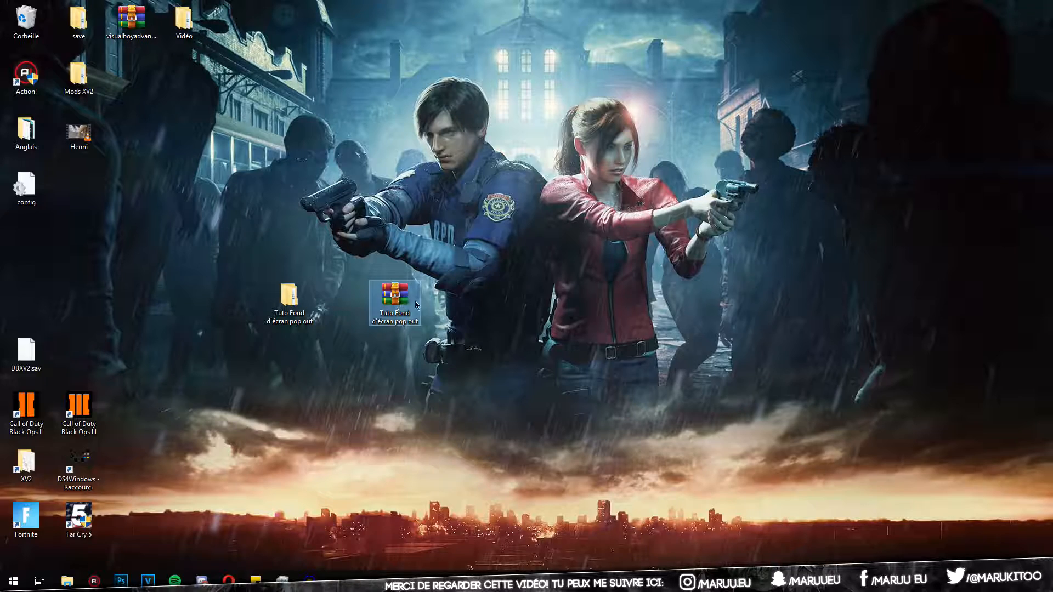
{"action": "right_click", "coordinate": [385, 298]}
{"action": "left_click", "coordinate": [434, 343]}
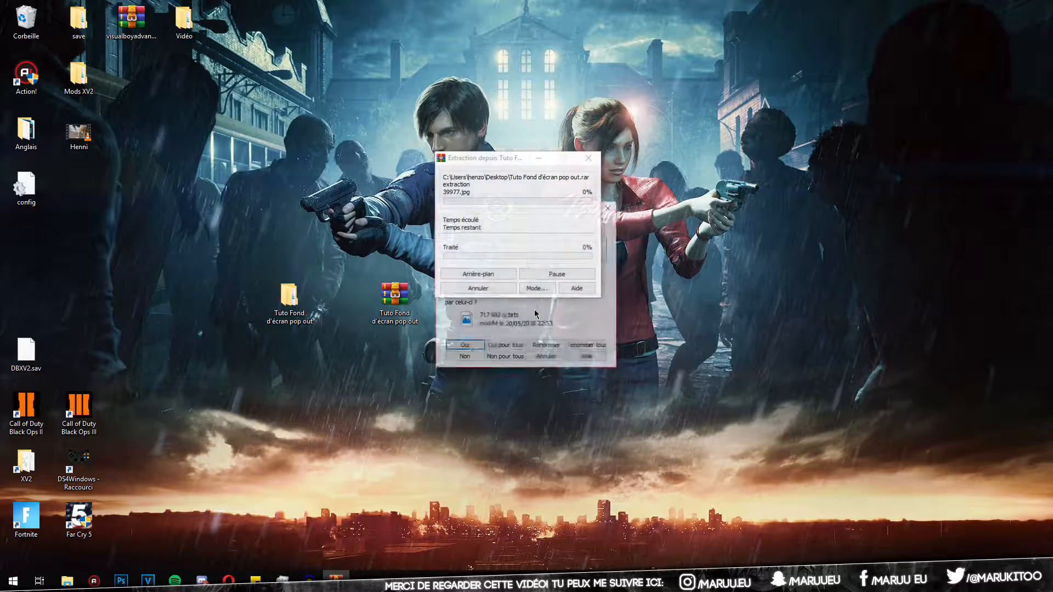
{"action": "left_click", "coordinate": [609, 208]}
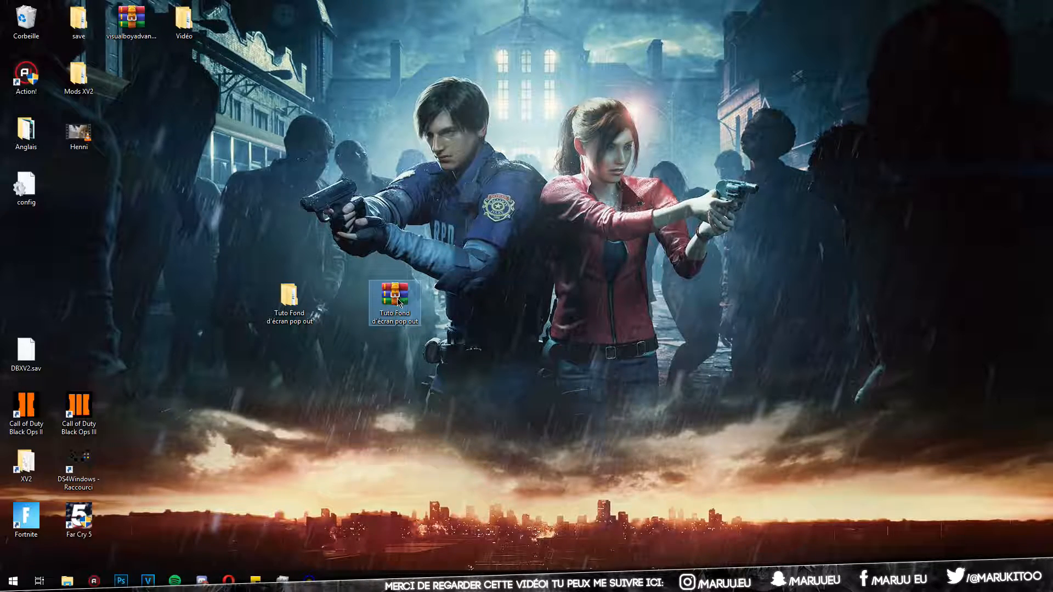
- Switch to Opera and examine the Frandroid article's table of smartphone screen definitions, ratios and matching devices
{"action": "left_click", "coordinate": [228, 579]}
{"action": "left_click", "coordinate": [135, 9]}
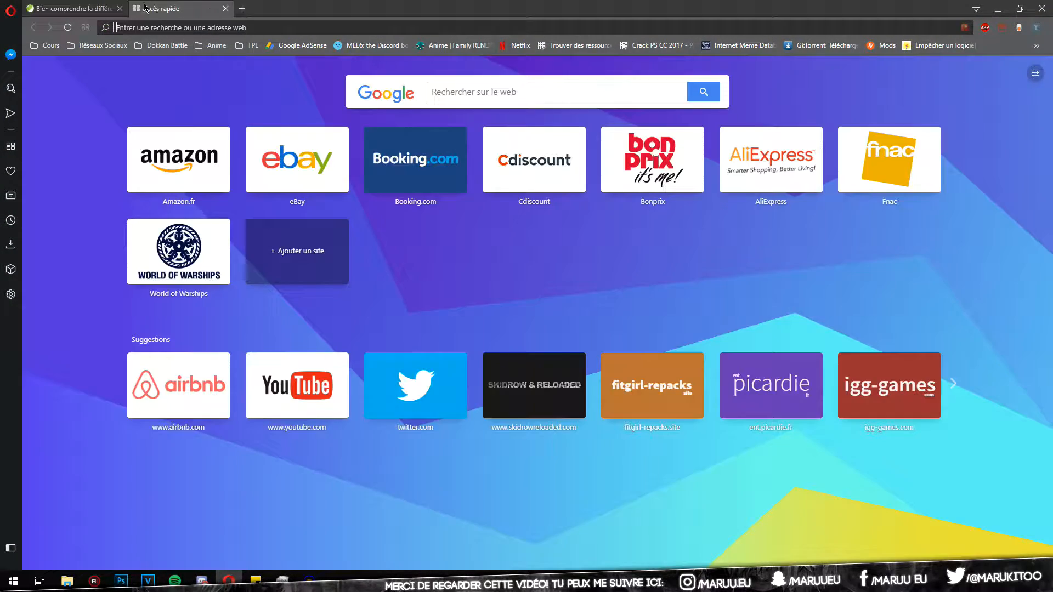
{"action": "left_click", "coordinate": [225, 7]}
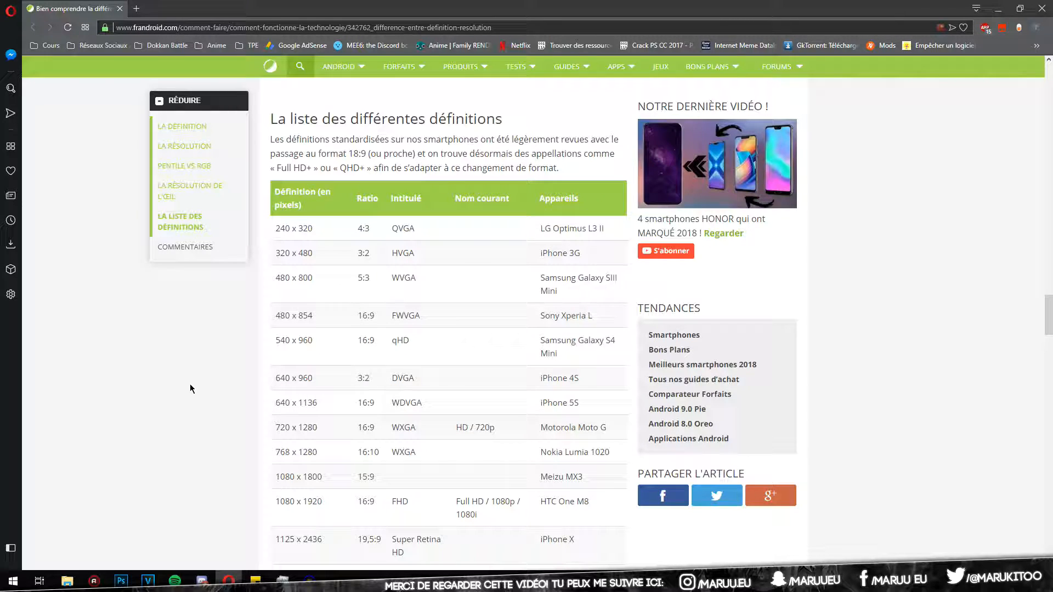
{"action": "scroll", "coordinate": [203, 368], "scroll_direction": "down", "scroll_amount": 3}
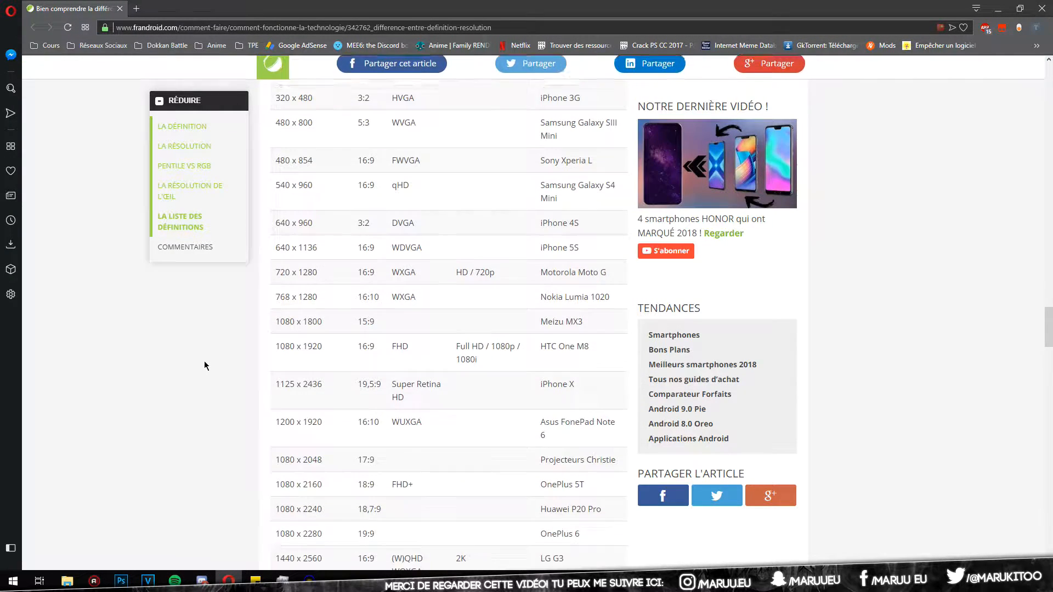
{"action": "scroll", "coordinate": [205, 362], "scroll_direction": "up", "scroll_amount": 3}
{"action": "scroll", "coordinate": [211, 359], "scroll_direction": "down", "scroll_amount": 3}
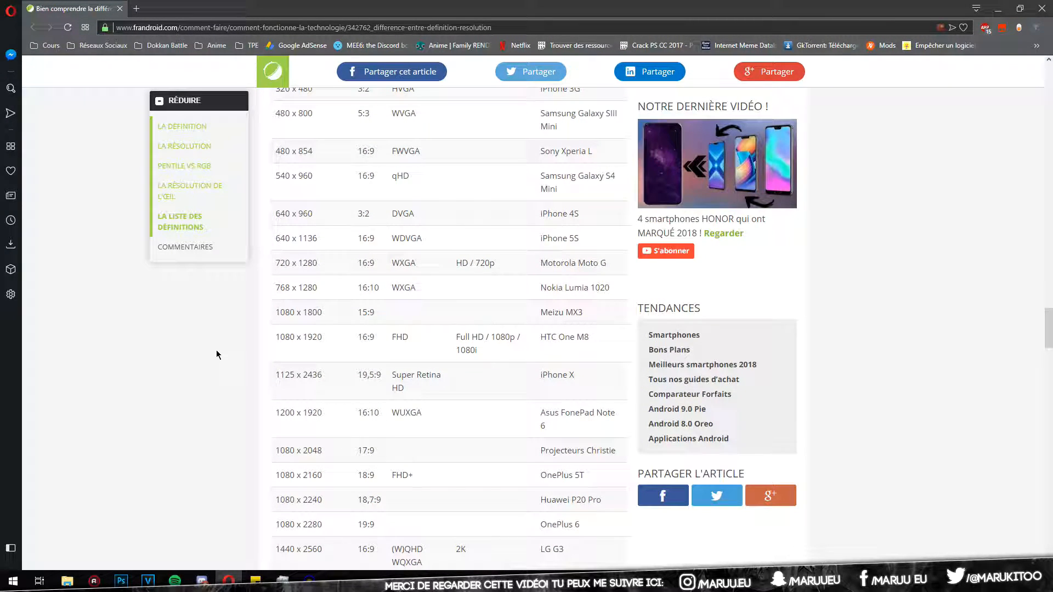
{"action": "scroll", "coordinate": [216, 349], "scroll_direction": "up", "scroll_amount": 5}
{"action": "scroll", "coordinate": [222, 340], "scroll_direction": "down", "scroll_amount": 15}
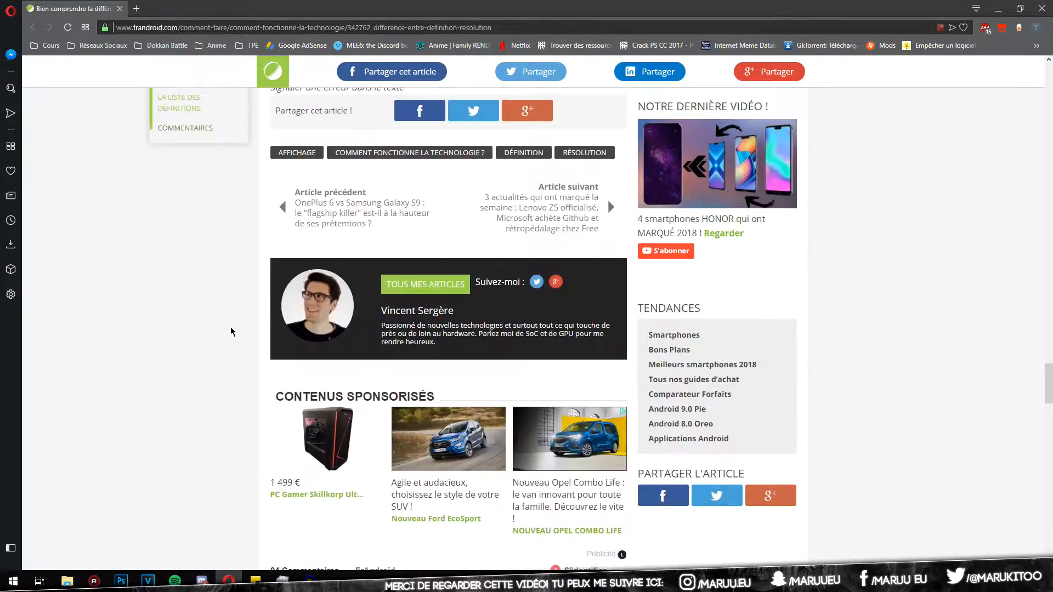
{"action": "scroll", "coordinate": [231, 327], "scroll_direction": "up", "scroll_amount": 5}
{"action": "scroll", "coordinate": [231, 328], "scroll_direction": "up", "scroll_amount": 9}
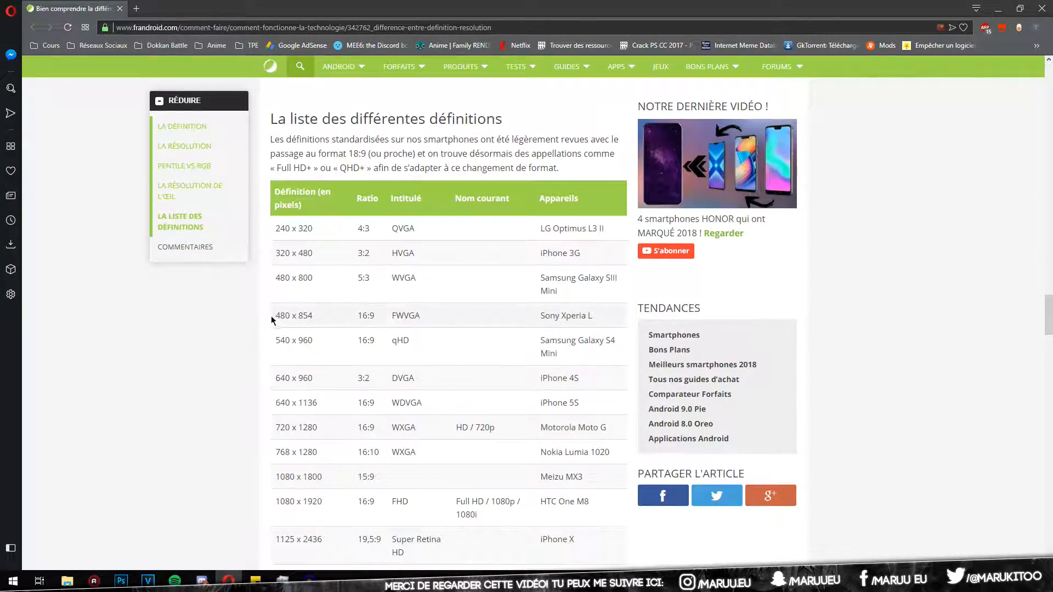
{"action": "scroll", "coordinate": [273, 322], "scroll_direction": "down", "scroll_amount": 2}
{"action": "scroll", "coordinate": [277, 313], "scroll_direction": "down", "scroll_amount": 4}
{"action": "scroll", "coordinate": [283, 304], "scroll_direction": "up", "scroll_amount": 6}
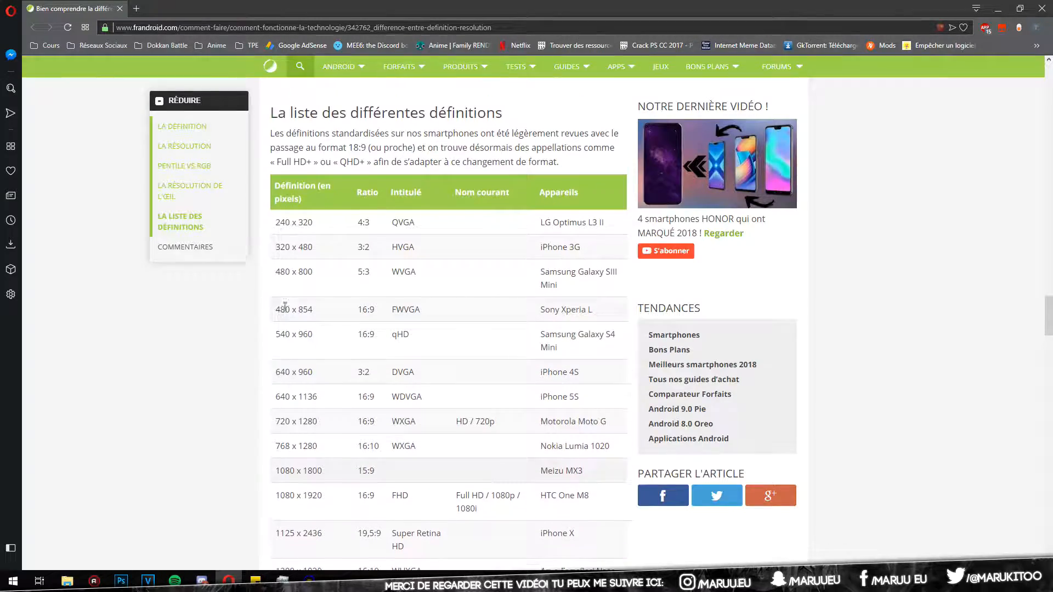
{"action": "scroll", "coordinate": [286, 299], "scroll_direction": "down", "scroll_amount": 12}
{"action": "scroll", "coordinate": [477, 277], "scroll_direction": "up", "scroll_amount": 12}
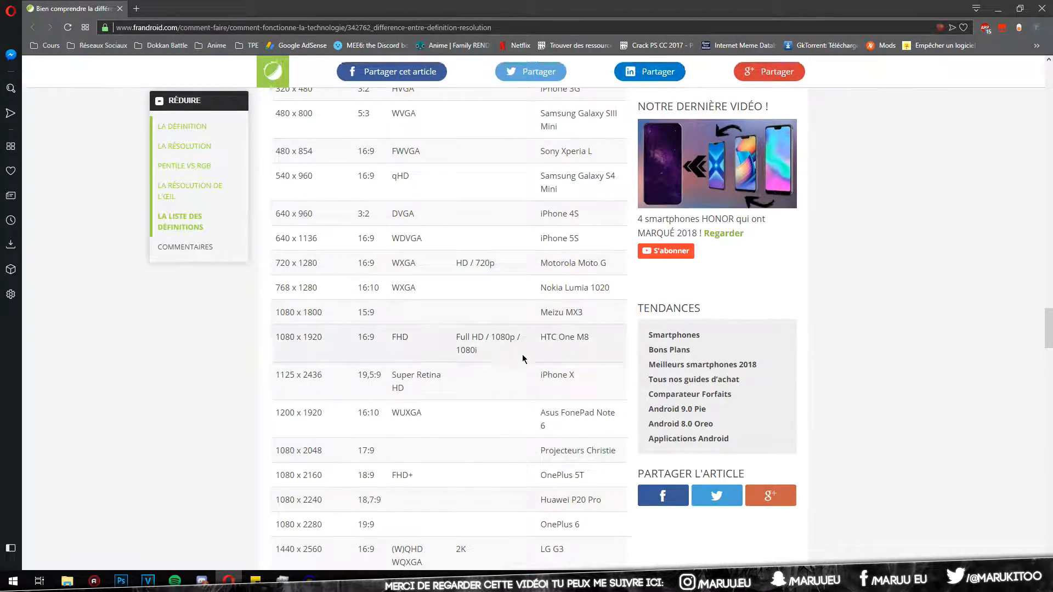
{"action": "scroll", "coordinate": [507, 291], "scroll_direction": "down", "scroll_amount": 6}
{"action": "scroll", "coordinate": [329, 164], "scroll_direction": "up", "scroll_amount": 7}
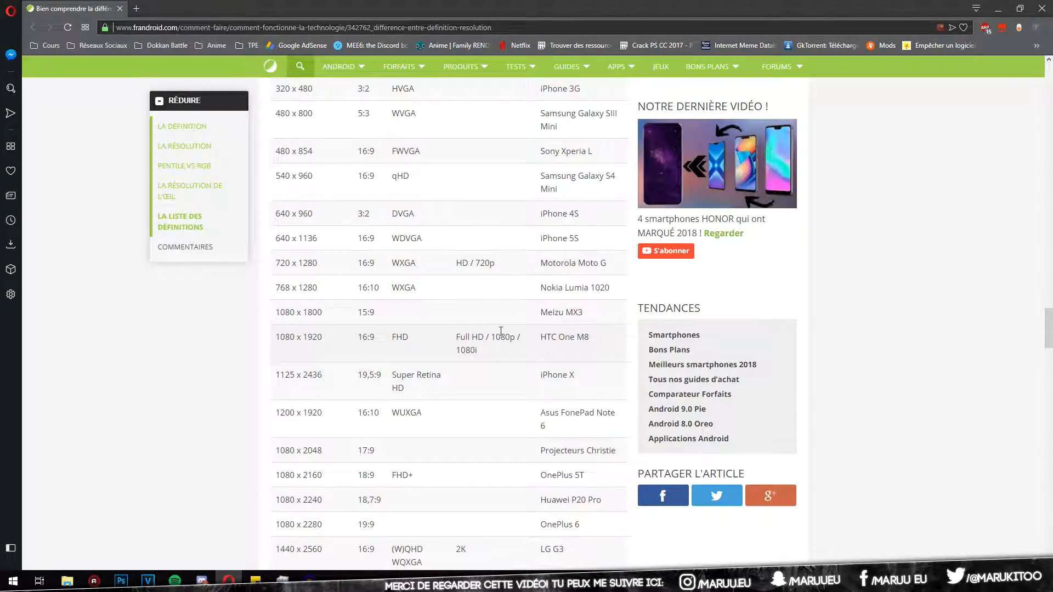
{"action": "scroll", "coordinate": [348, 306], "scroll_direction": "down", "scroll_amount": 4}
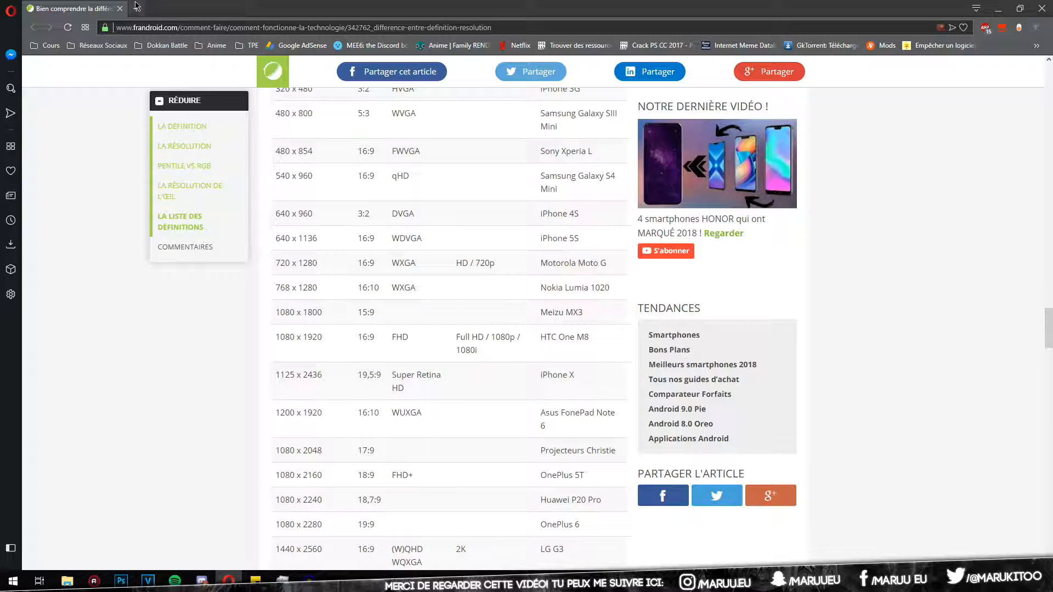
{"action": "left_click", "coordinate": [229, 581]}
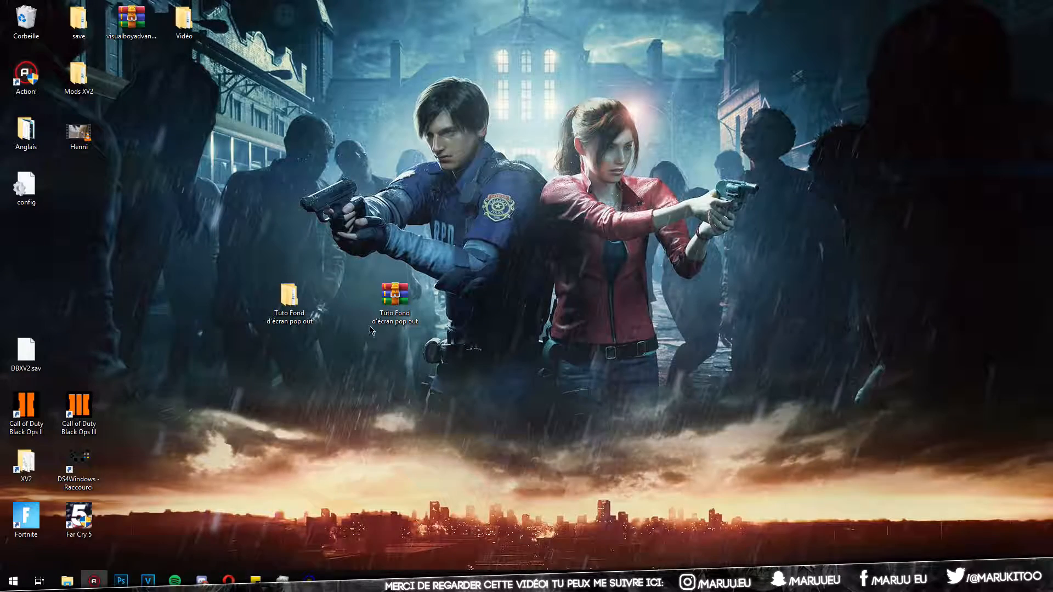
- Open the Tuto Fond d'écran pop out folder in a maximized window and look over the background images in Fonds
{"action": "double_click", "coordinate": [278, 303]}
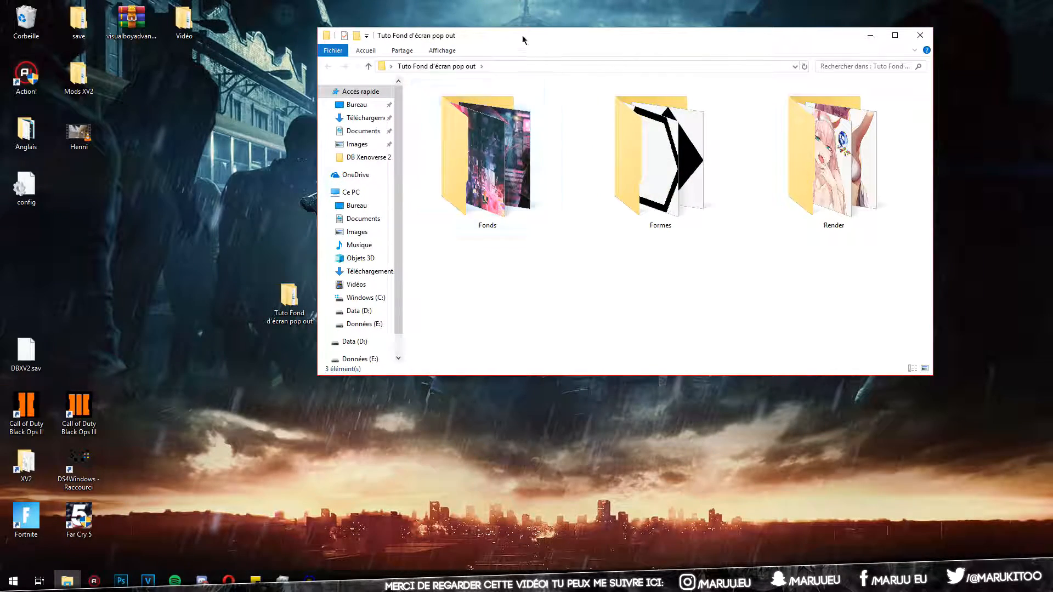
{"action": "double_click", "coordinate": [522, 36]}
{"action": "double_click", "coordinate": [192, 129]}
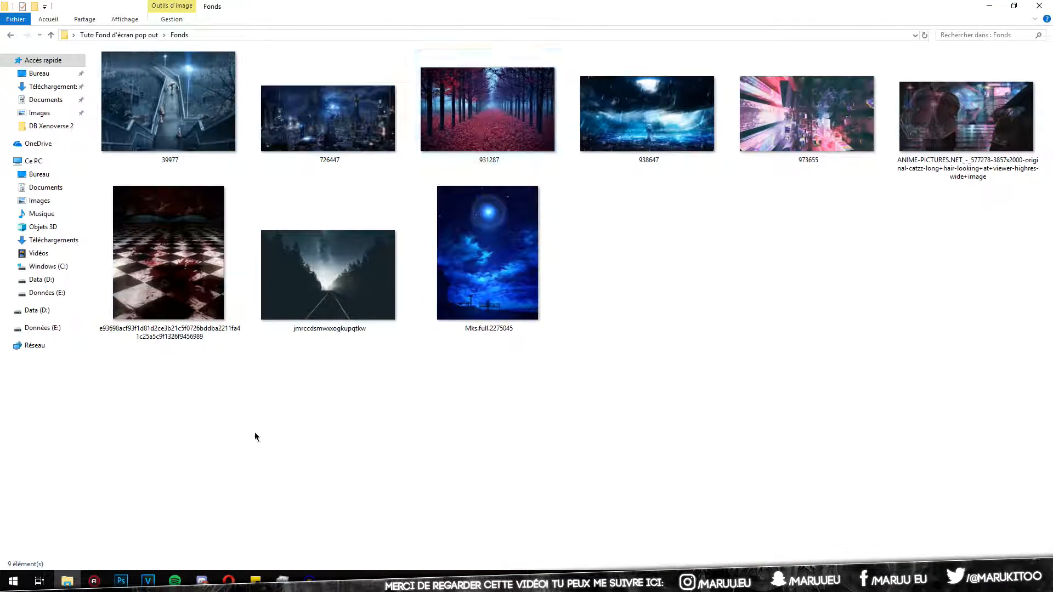
{"action": "left_click_drag", "start_coordinate": [137, 415], "coordinate": [439, 415]}
{"action": "left_click", "coordinate": [11, 34]}
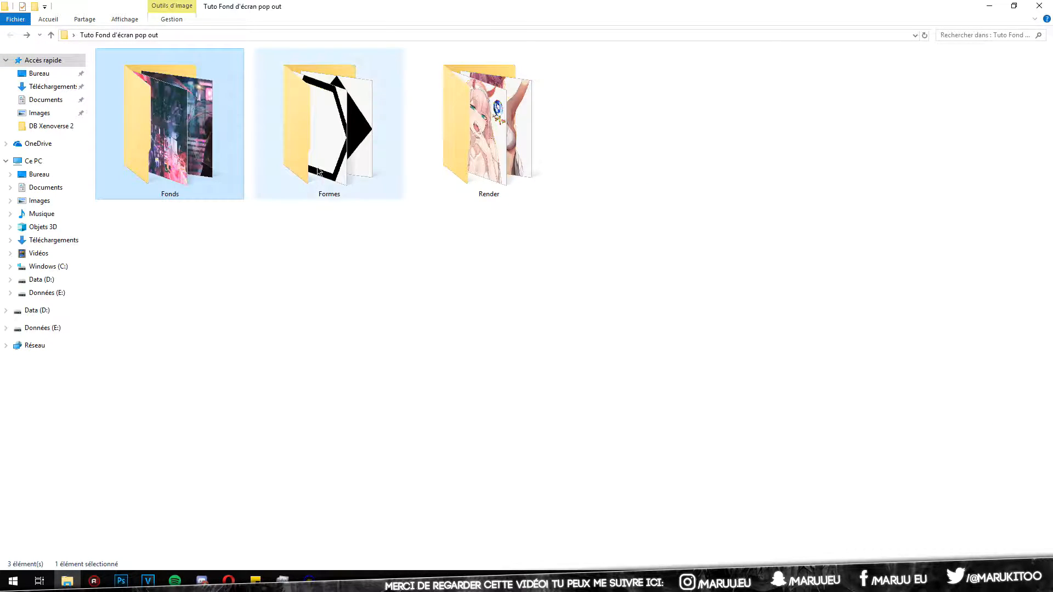
- Look over the shape images in the Formes folder and preview the kisspng hexagon shape at full size
{"action": "double_click", "coordinate": [329, 110]}
{"action": "left_click_drag", "start_coordinate": [181, 424], "coordinate": [1050, 47]}
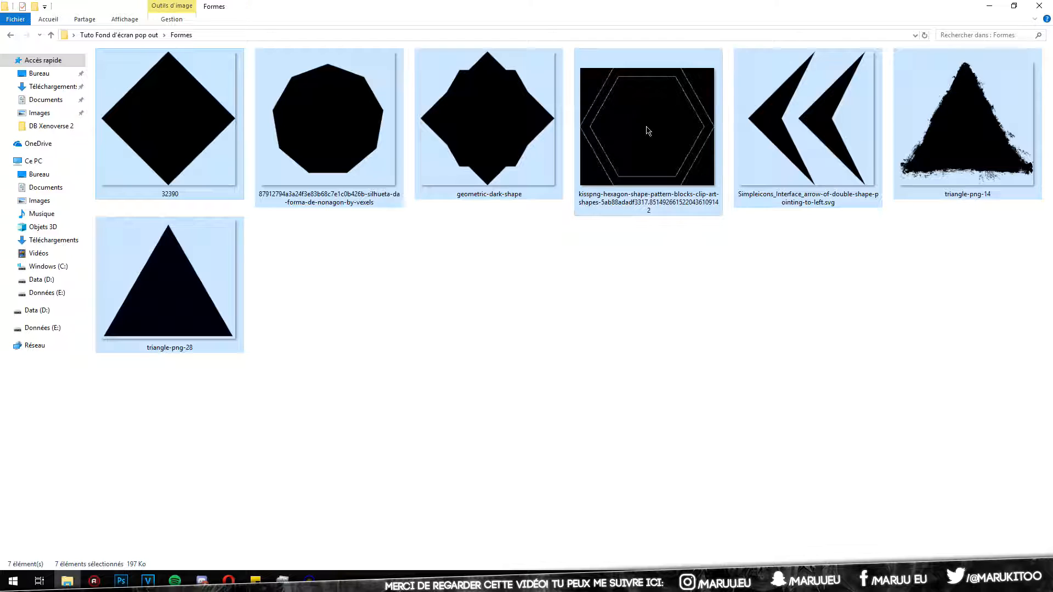
{"action": "double_click", "coordinate": [646, 135]}
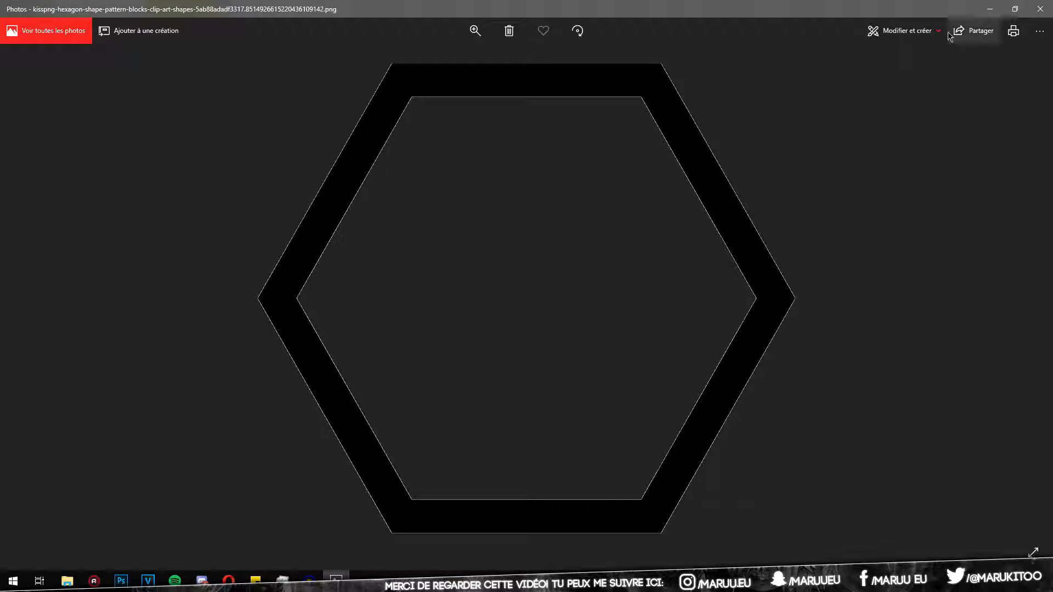
{"action": "left_click", "coordinate": [1045, 6]}
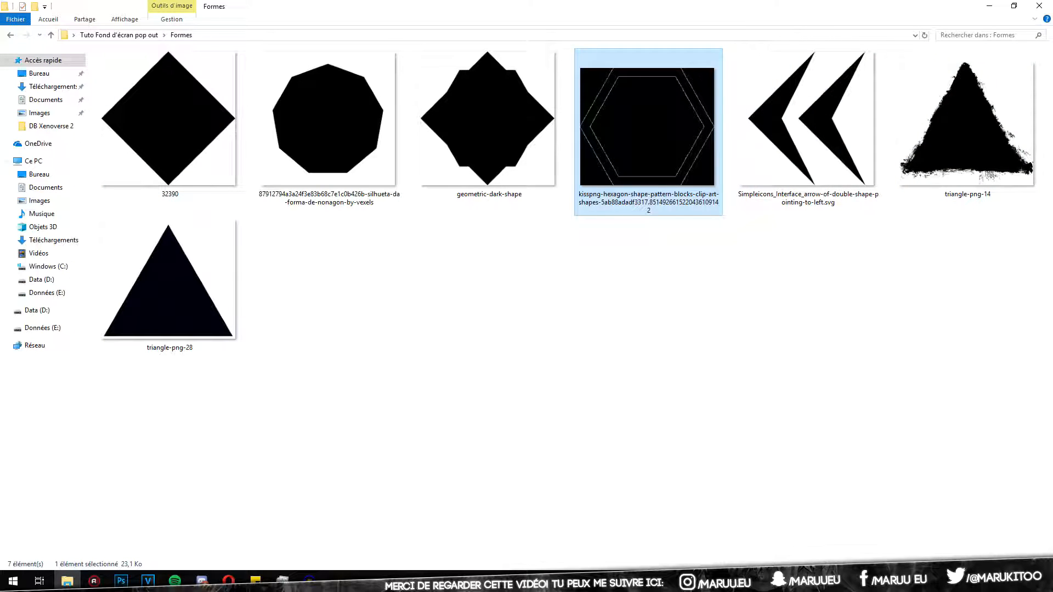
{"action": "left_click", "coordinate": [10, 36]}
- Look over the character images in the Render folder and preview the zero_two and mashu_kyrielight renders
{"action": "double_click", "coordinate": [486, 114]}
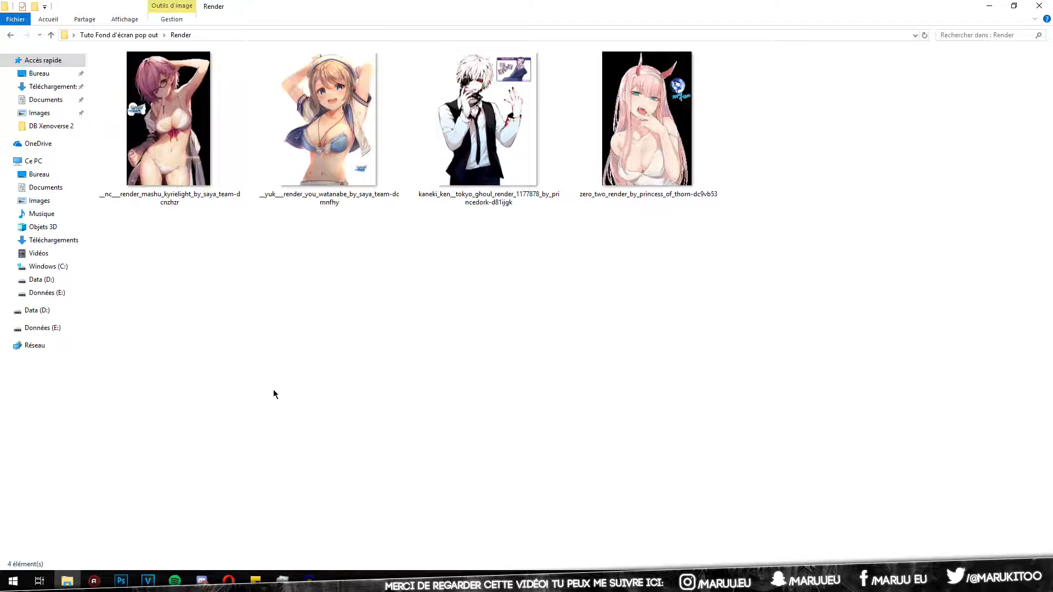
{"action": "left_click_drag", "start_coordinate": [222, 356], "coordinate": [712, 329]}
{"action": "left_click_drag", "start_coordinate": [318, 368], "coordinate": [326, 267]}
{"action": "double_click", "coordinate": [647, 118]}
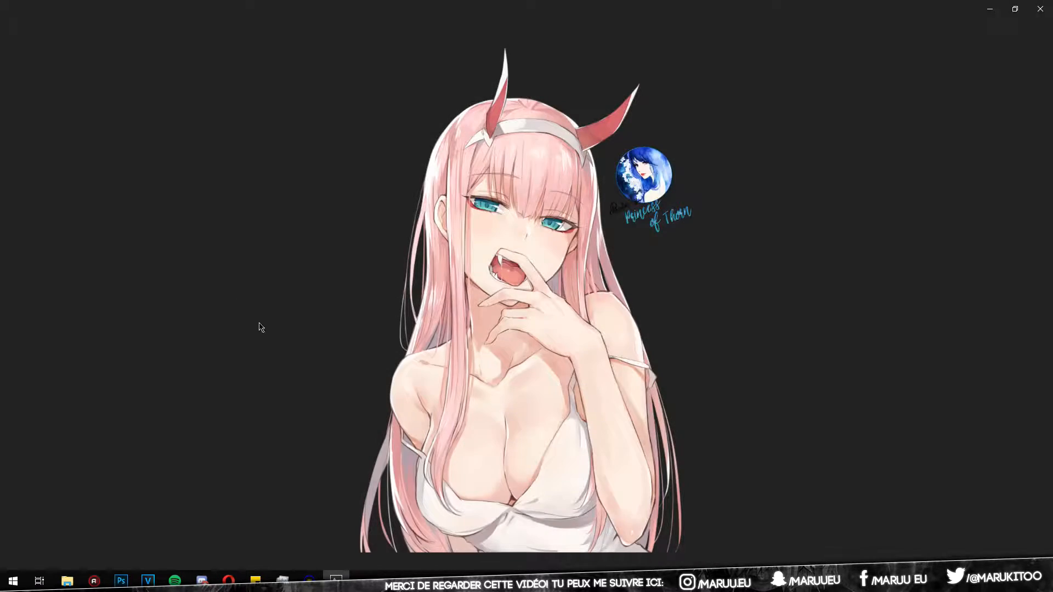
{"action": "left_click", "coordinate": [1051, 3]}
{"action": "double_click", "coordinate": [164, 140]}
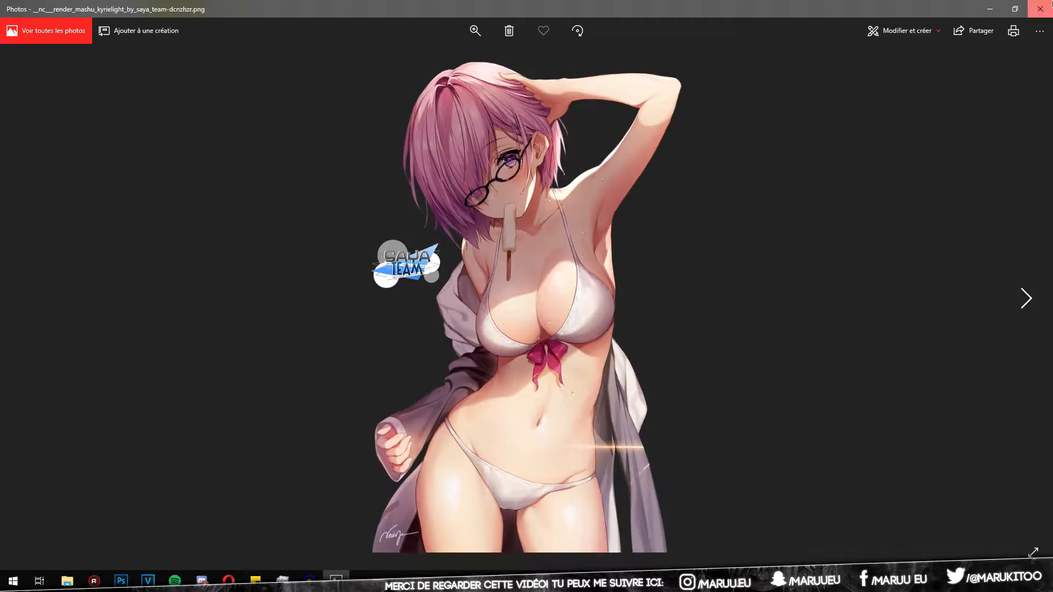
{"action": "left_click", "coordinate": [1042, 5]}
{"action": "left_click", "coordinate": [318, 167]}
{"action": "key", "text": "alt+Left"}
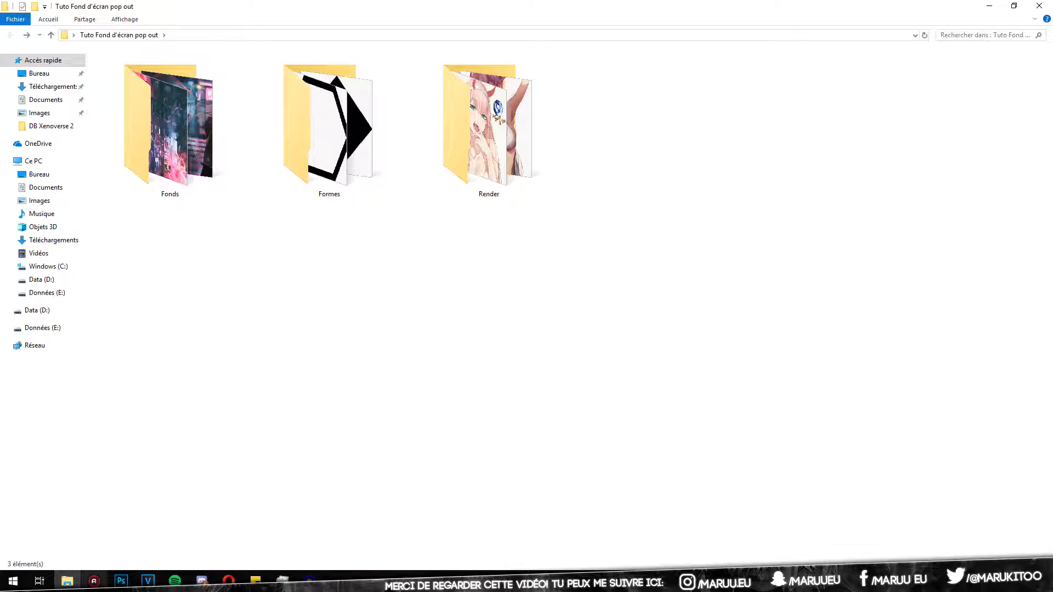
- Switch to Photoshop and create a new portrait document of 1080 x 1920 pixels at 72 pixels/inch with a white background
{"action": "left_click", "coordinate": [121, 580]}
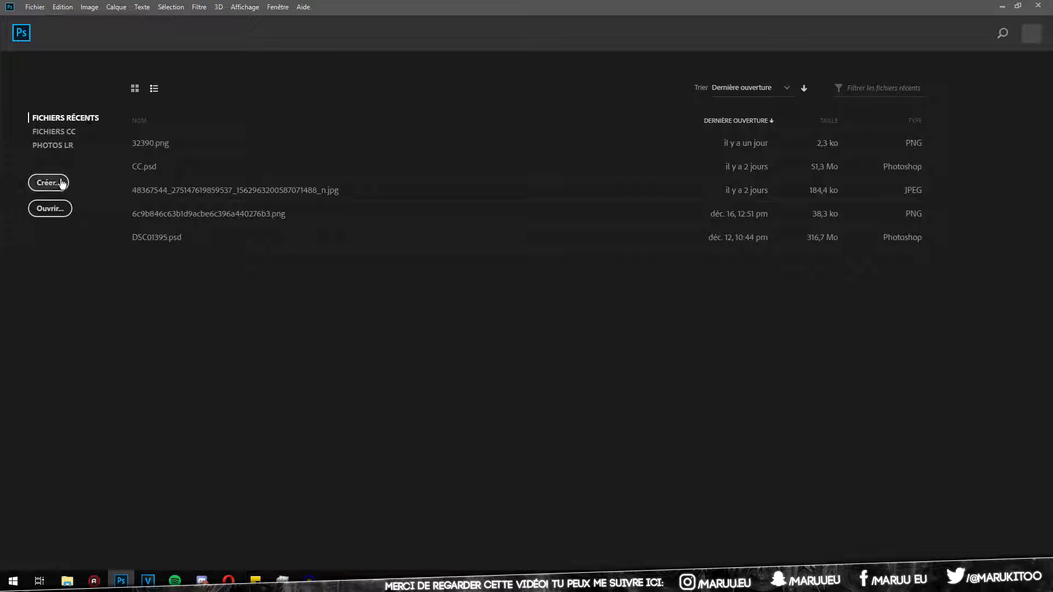
{"action": "left_click", "coordinate": [54, 182]}
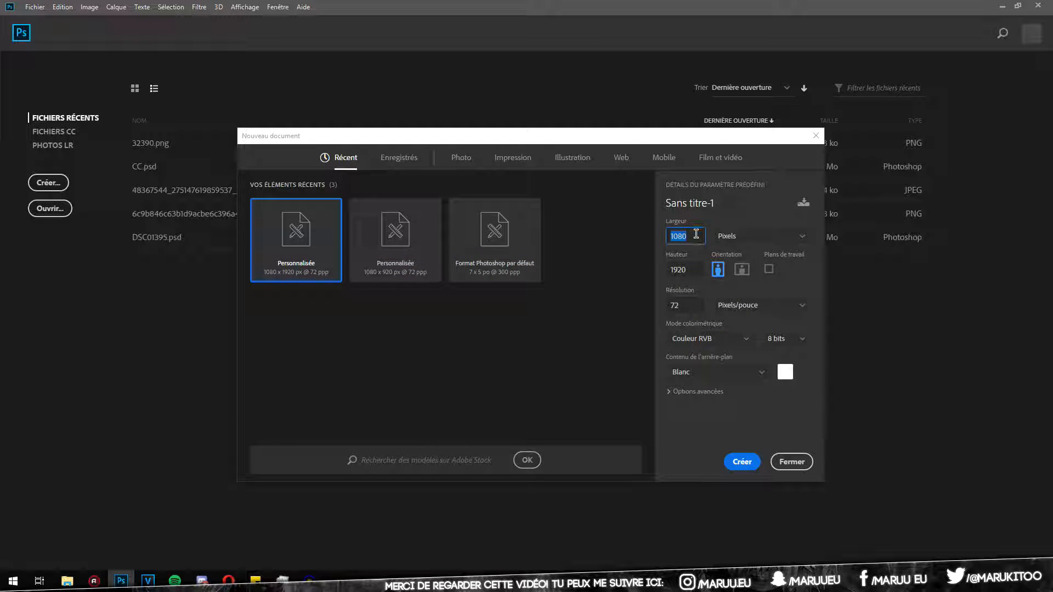
{"action": "key", "text": "Tab"}
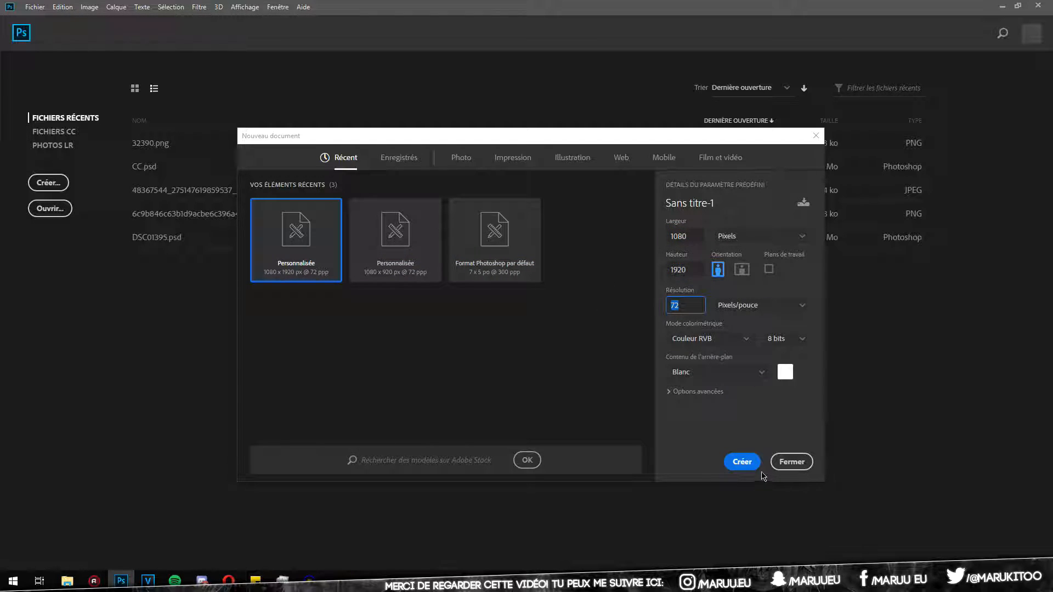
{"action": "left_click", "coordinate": [742, 462]}
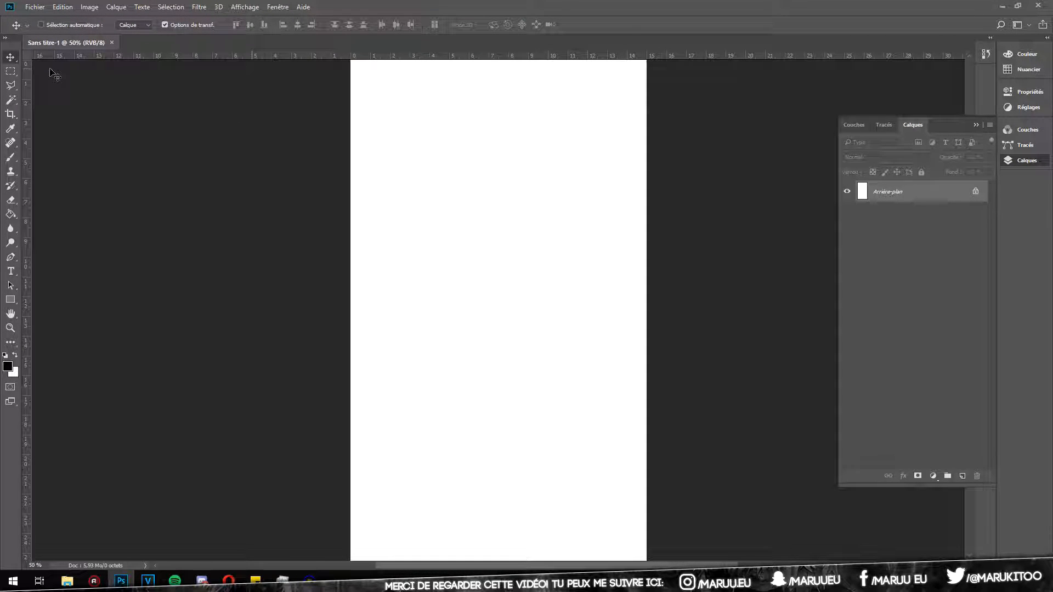
- With the rulers shown, unlock the background layer and place one vertical and one horizontal guide through the canvas centre
{"action": "key", "text": "ctrl+r"}
{"action": "key", "text": "ctrl+r"}
{"action": "key", "text": "ctrl+r"}
{"action": "key", "text": "ctrl+r"}
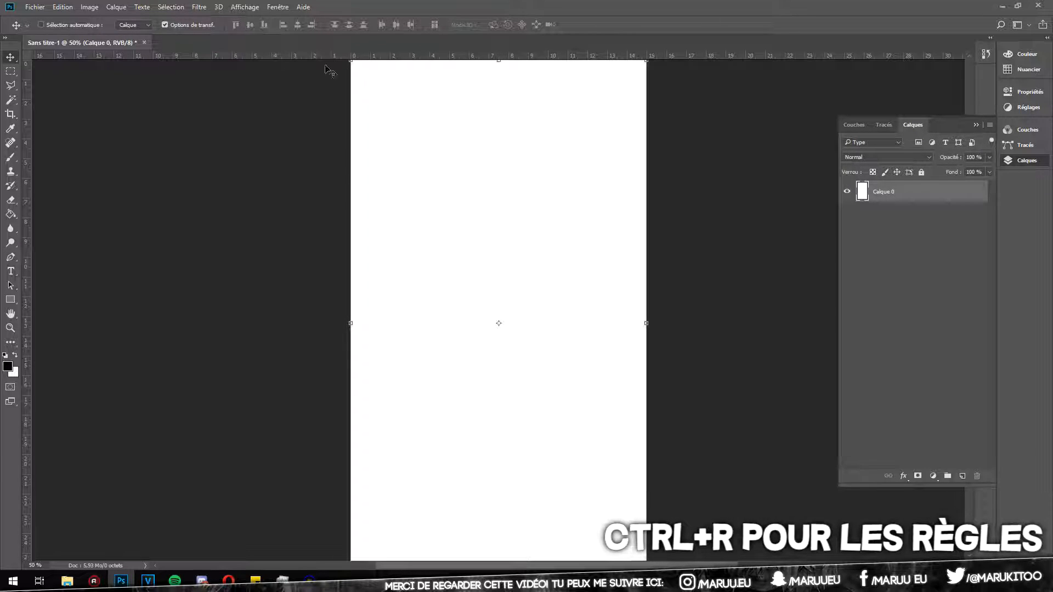
{"action": "left_click_drag", "start_coordinate": [26, 189], "coordinate": [498, 216]}
{"action": "left_click_drag", "start_coordinate": [456, 60], "coordinate": [530, 324]}
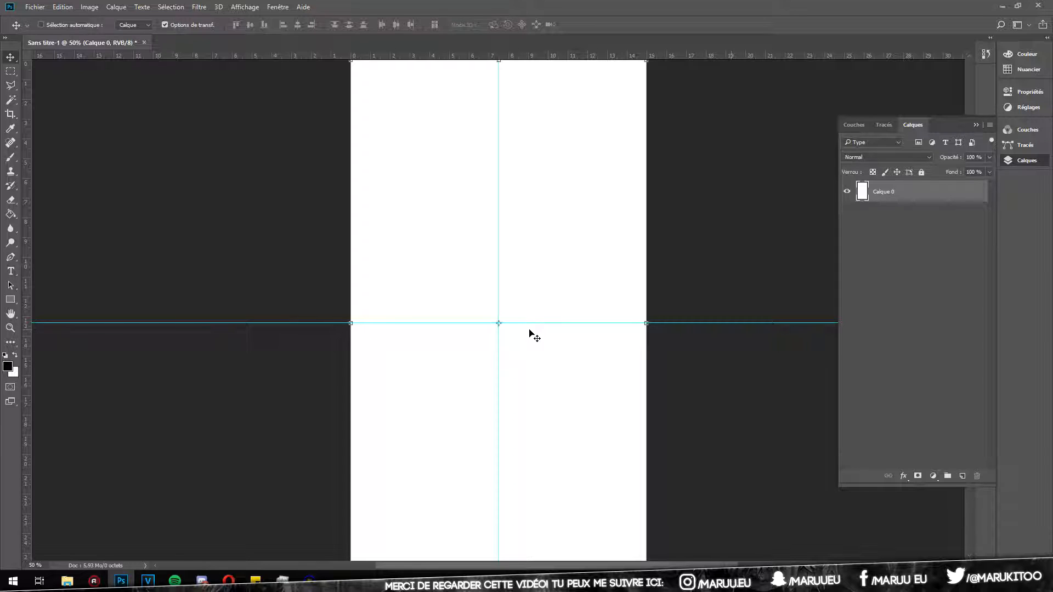
- Place the blood-stained checkered floor image from the Fonds folder into the document, centred on the guides and scaled to cover the whole canvas
{"action": "left_click", "coordinate": [67, 580]}
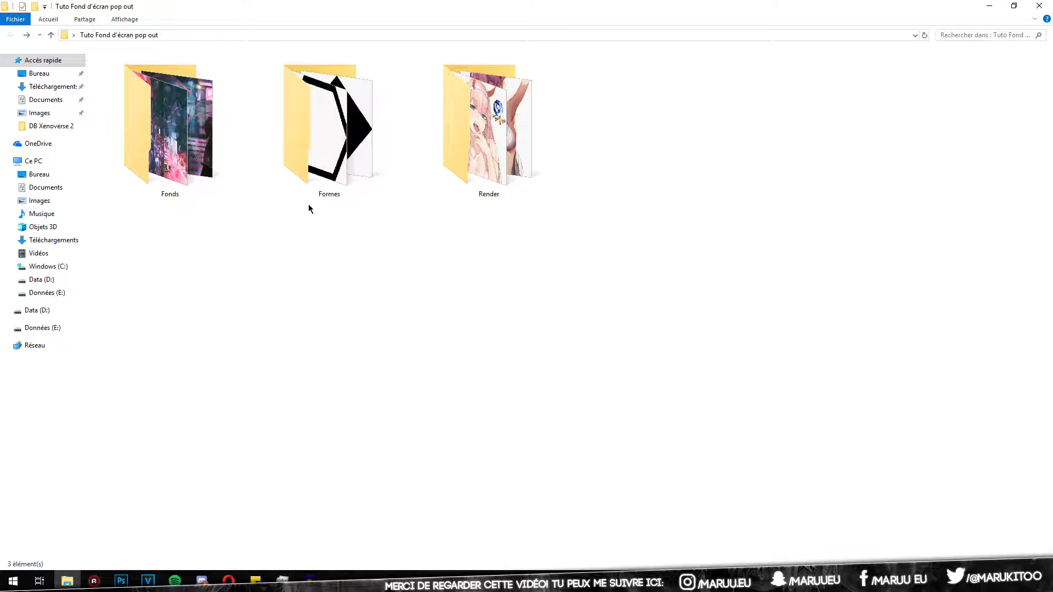
{"action": "double_click", "coordinate": [170, 116]}
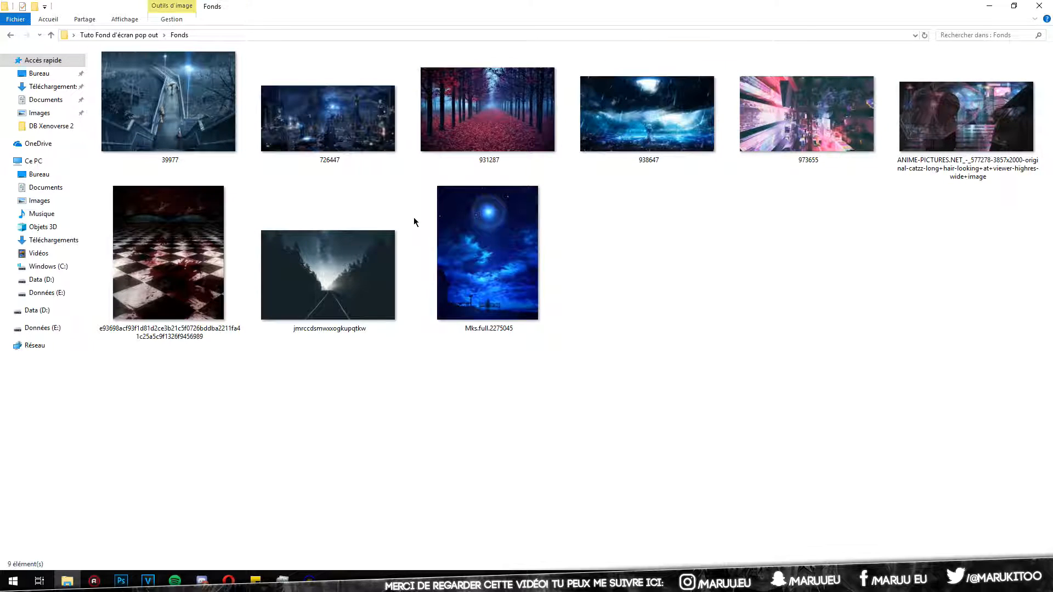
{"action": "left_click_drag", "start_coordinate": [169, 253], "coordinate": [340, 305]}
{"action": "left_click_drag", "start_coordinate": [416, 349], "coordinate": [463, 439]}
{"action": "left_click_drag", "start_coordinate": [515, 240], "coordinate": [661, 65]}
{"action": "left_click_drag", "start_coordinate": [552, 255], "coordinate": [589, 261]}
{"action": "left_click_drag", "start_coordinate": [699, 550], "coordinate": [747, 325]}
{"action": "key", "text": "ctrl+z"}
{"action": "key", "text": "Return"}
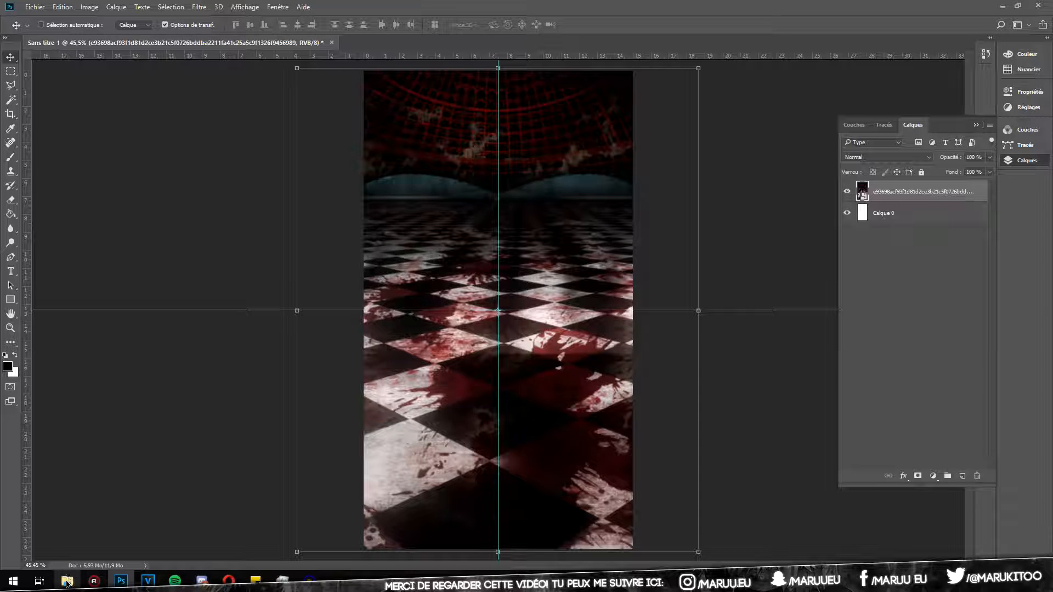
- Look through the shape images in the Formes folder, previewing the nonagon, triangle and geometric-dark-shape files
{"action": "mouse_move", "coordinate": [69, 586]}
{"action": "left_click", "coordinate": [82, 535]}
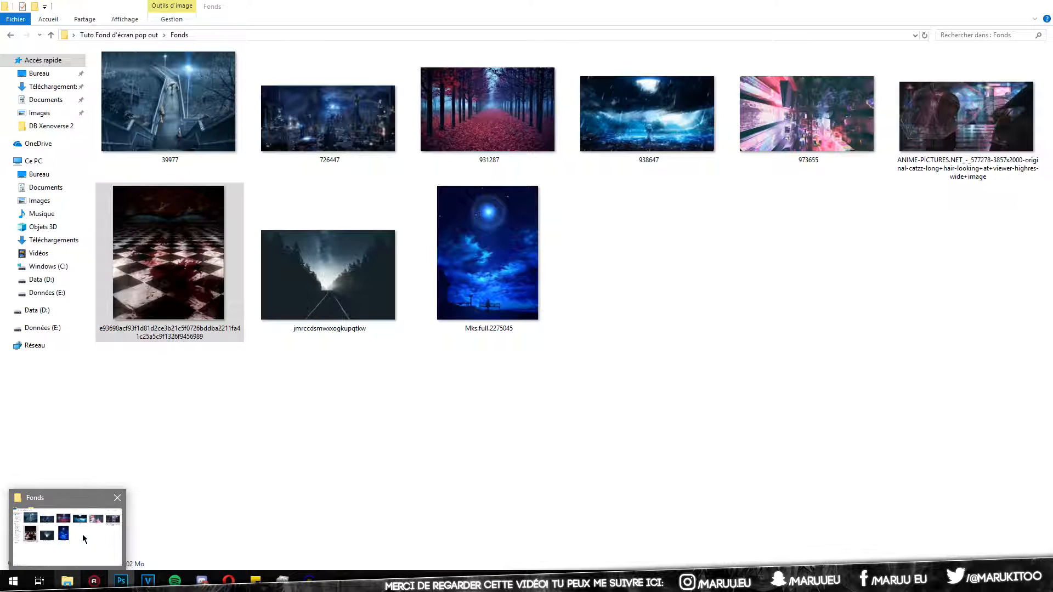
{"action": "left_click", "coordinate": [144, 36]}
{"action": "double_click", "coordinate": [333, 180]}
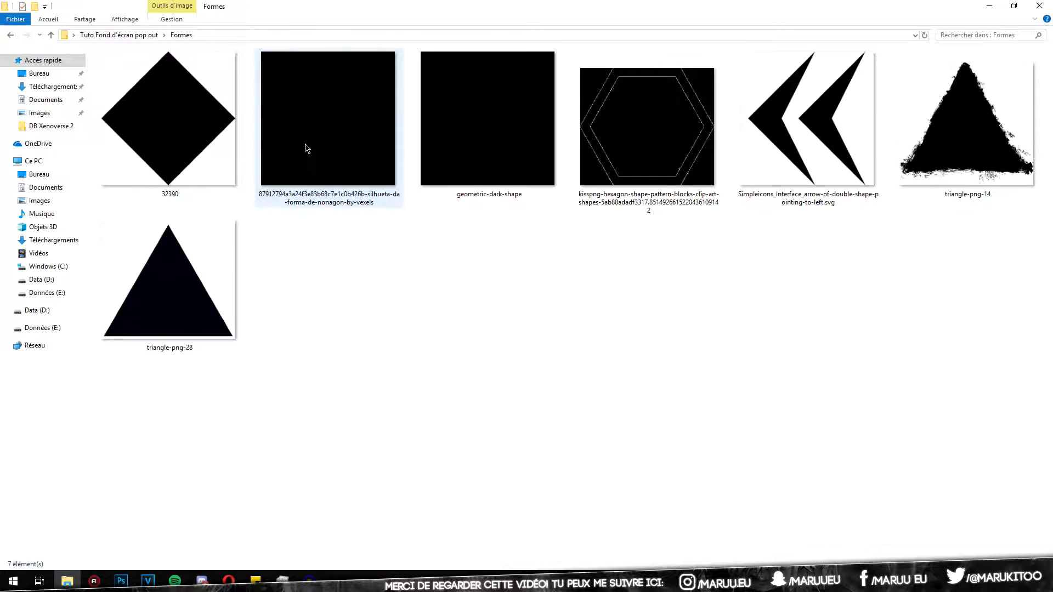
{"action": "double_click", "coordinate": [298, 104]}
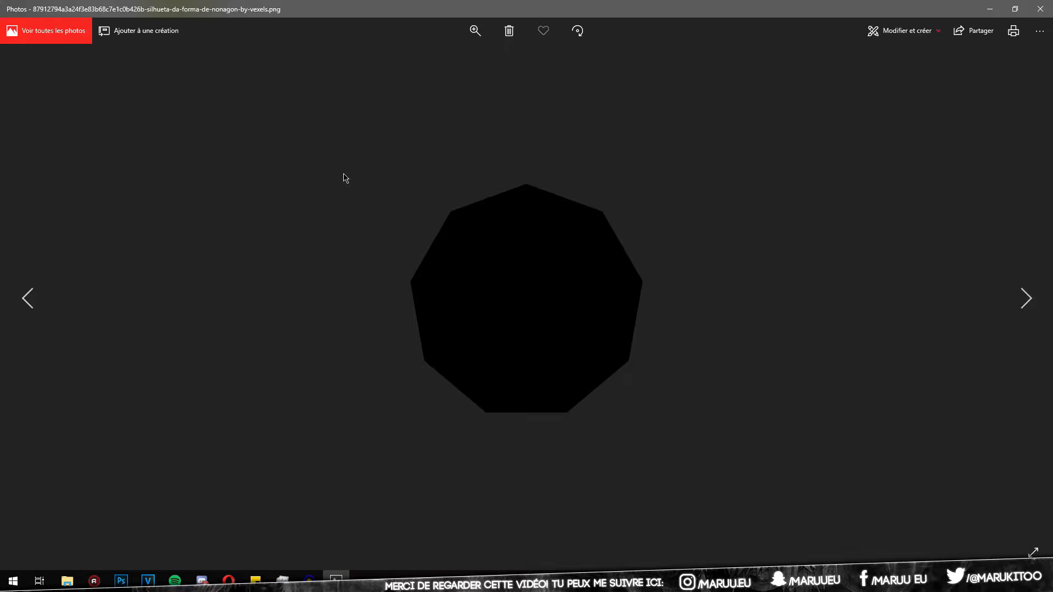
{"action": "key", "text": "Right"}
{"action": "key", "text": "Right"}
{"action": "key", "text": "Right"}
{"action": "key", "text": "Right"}
{"action": "key", "text": "Right"}
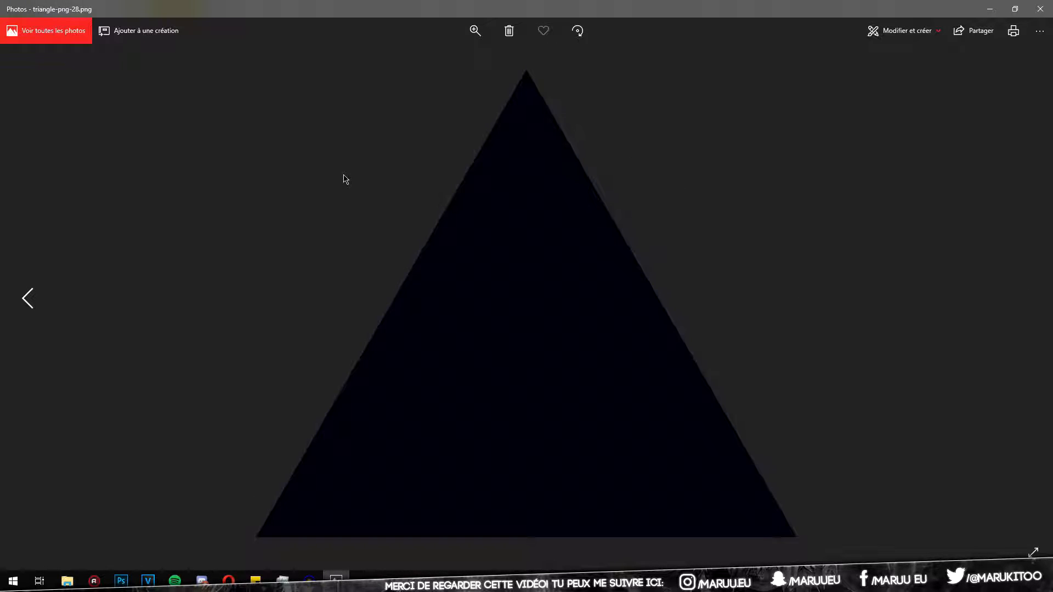
{"action": "key", "text": "Right"}
{"action": "key", "text": "Right"}
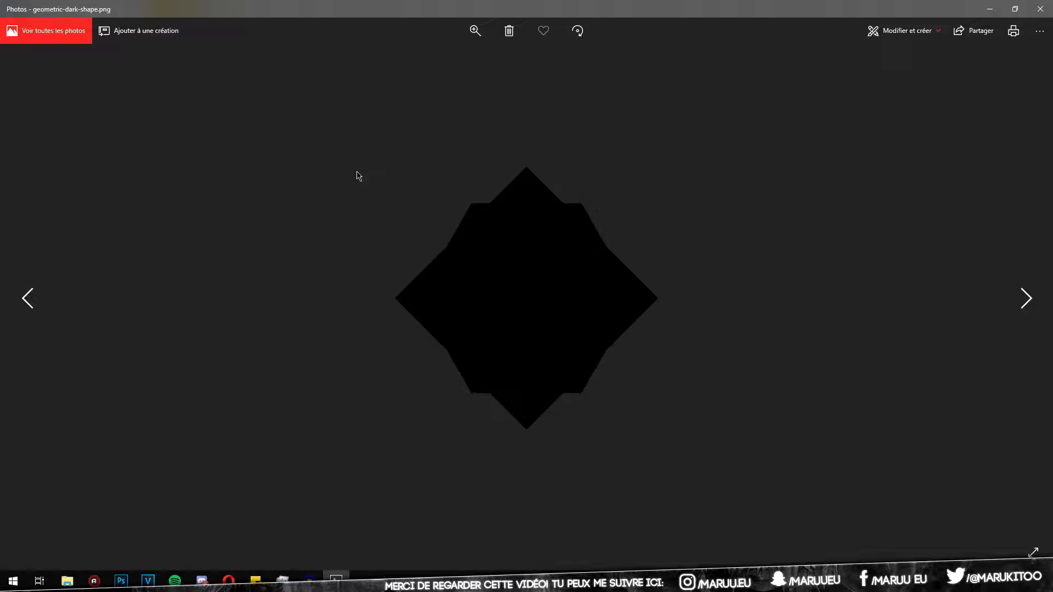
{"action": "left_click", "coordinate": [1040, 8]}
- Place triangle-png-28 from the Formes folder into the Photoshop document, centred on the guides and scaled down slightly
{"action": "left_click", "coordinate": [159, 269]}
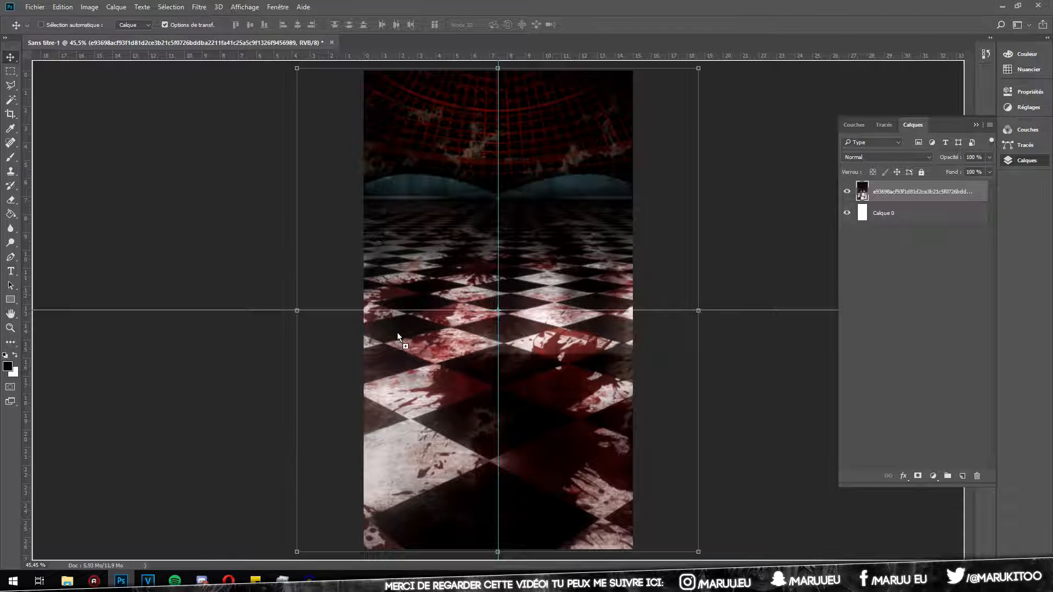
{"action": "left_click_drag", "start_coordinate": [397, 332], "coordinate": [397, 332]}
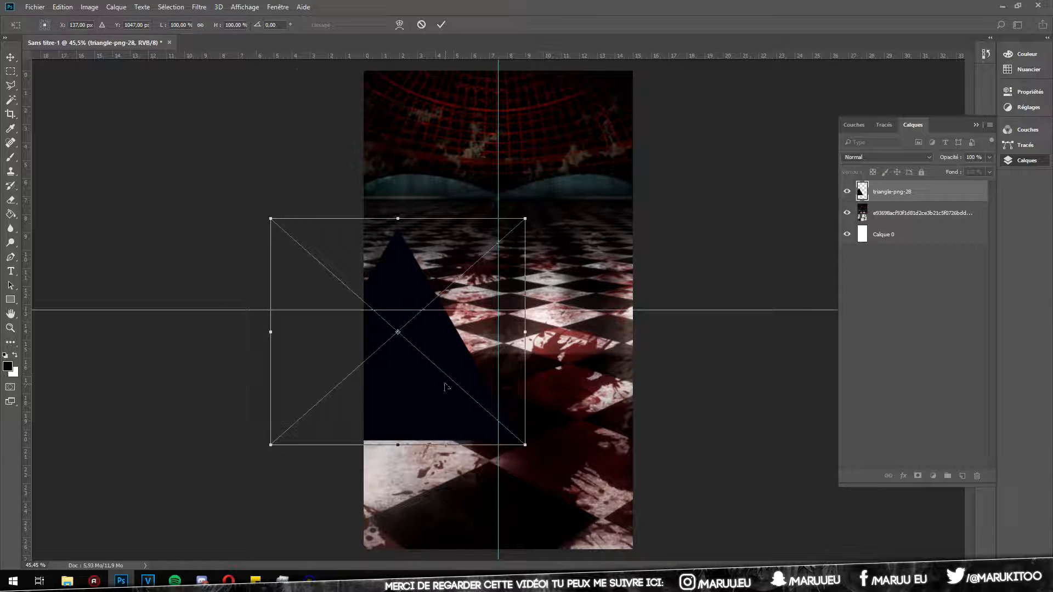
{"action": "left_click_drag", "start_coordinate": [446, 386], "coordinate": [546, 365]}
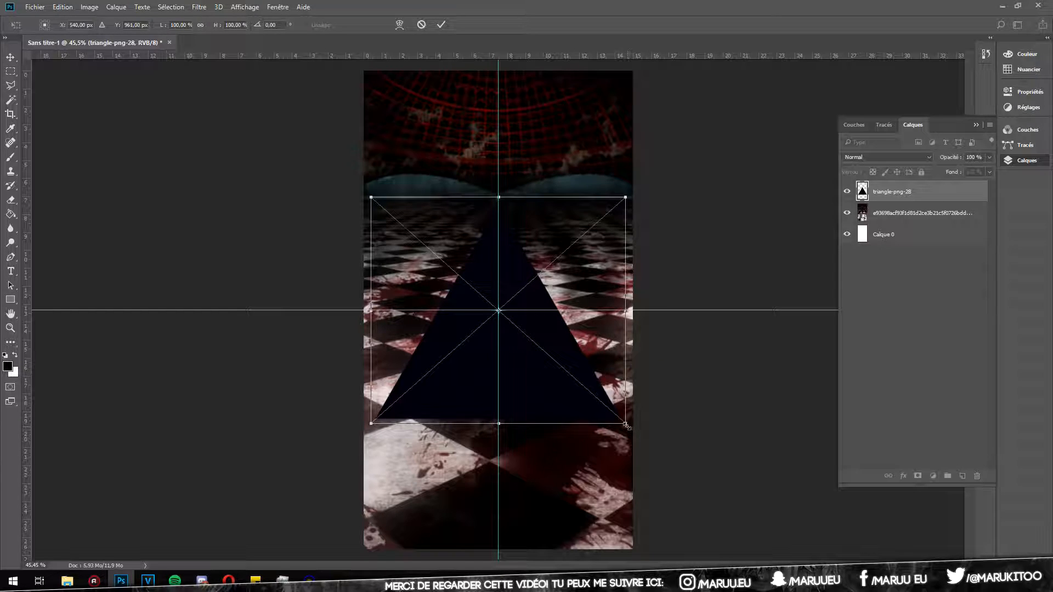
{"action": "left_click_drag", "start_coordinate": [626, 425], "coordinate": [618, 416]}
{"action": "key", "text": "Return"}
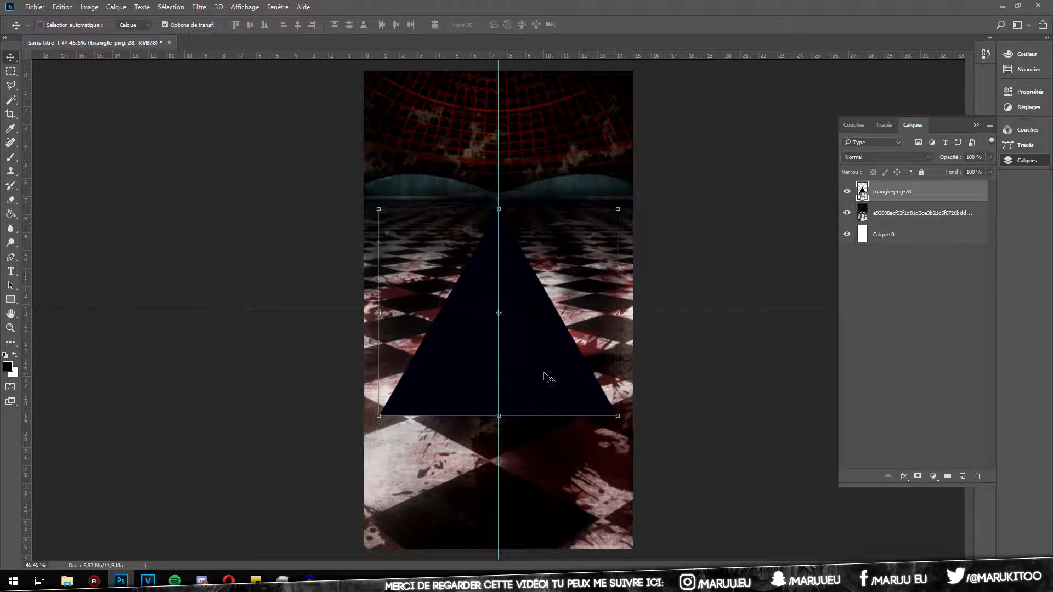
- Rotate the triangle 180° so it points down, shrink it a little and position it just below centre on the vertical guide
{"action": "left_click_drag", "start_coordinate": [616, 196], "coordinate": [458, 354]}
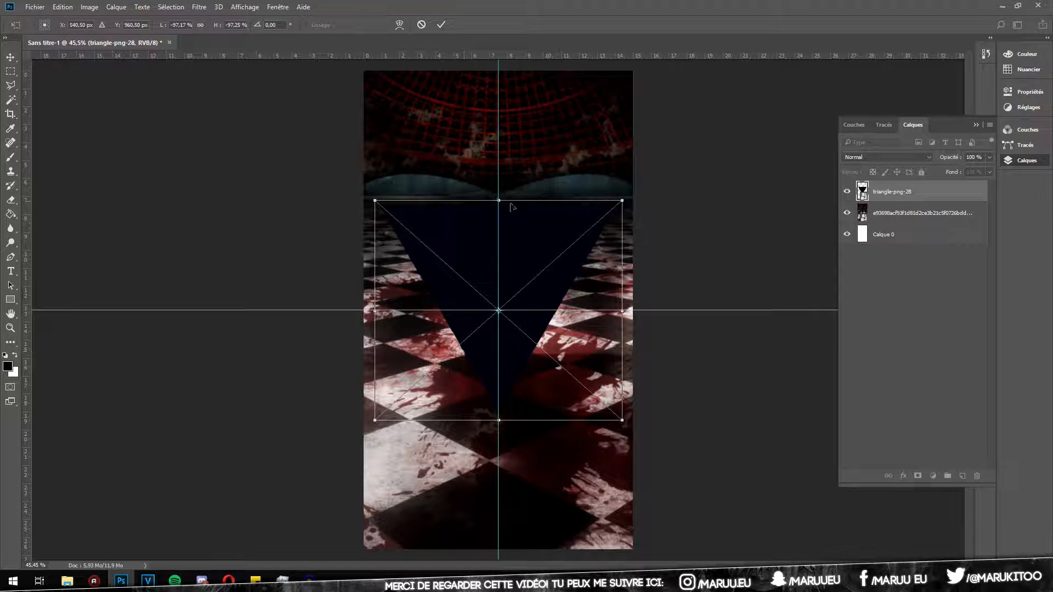
{"action": "mouse_move", "coordinate": [609, 151]}
{"action": "left_mouse_down"}
{"action": "mouse_move", "coordinate": [260, 292]}
{"action": "mouse_move", "coordinate": [488, 383]}
{"action": "mouse_move", "coordinate": [488, 193]}
{"action": "mouse_move", "coordinate": [465, 182]}
{"action": "mouse_move", "coordinate": [540, 156]}
{"action": "mouse_move", "coordinate": [594, 158]}
{"action": "left_mouse_up"}
{"action": "left_click_drag", "start_coordinate": [622, 201], "coordinate": [608, 210]}
{"action": "left_click_drag", "start_coordinate": [538, 337], "coordinate": [540, 354]}
{"action": "key", "text": "Return"}
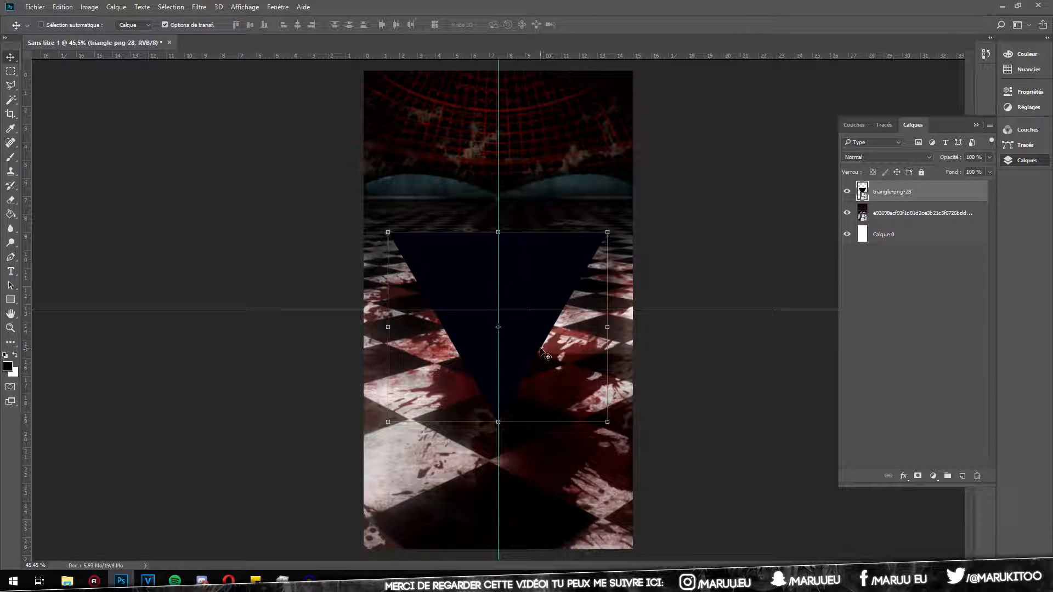
{"action": "key", "text": "Right"}
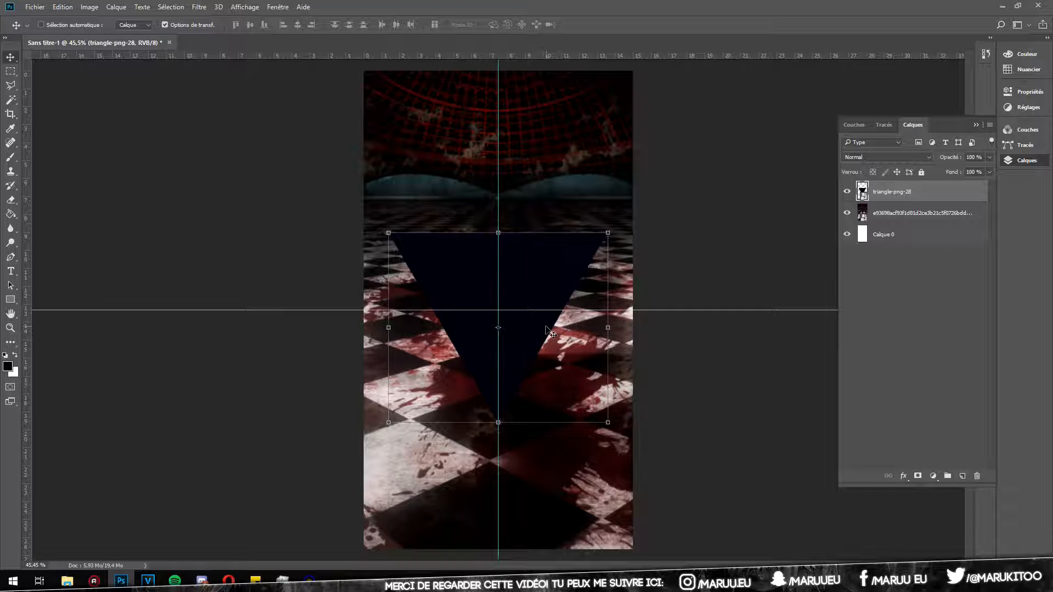
- Duplicate the checkered floor layer, move the copy above the triangle and clip it to the triangle with a clipping mask
{"action": "left_click", "coordinate": [883, 213]}
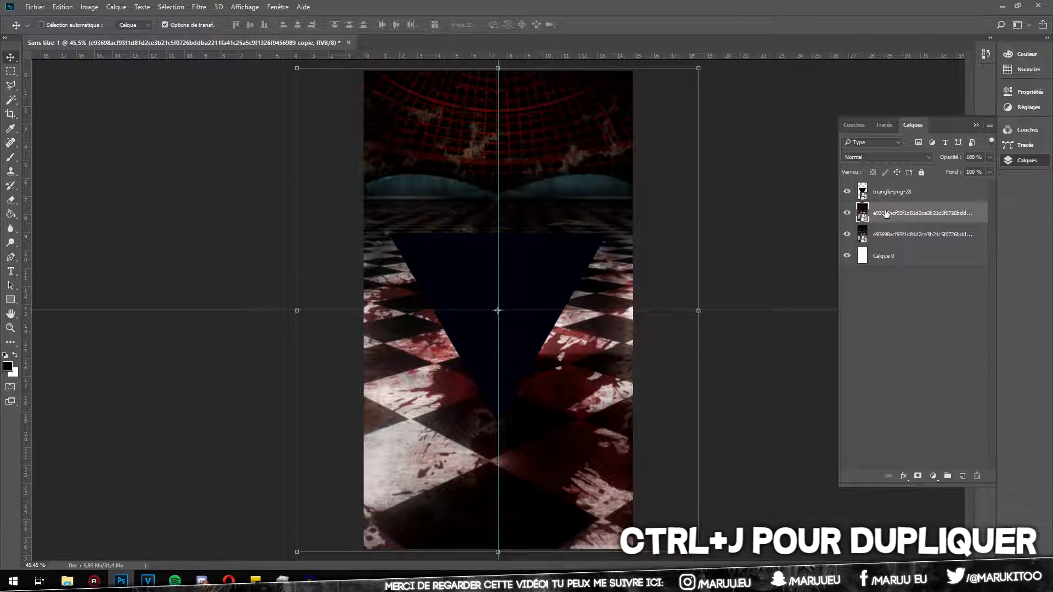
{"action": "key", "text": "ctrl+j"}
{"action": "left_click_drag", "start_coordinate": [883, 213], "coordinate": [884, 189]}
{"action": "right_click", "coordinate": [888, 191]}
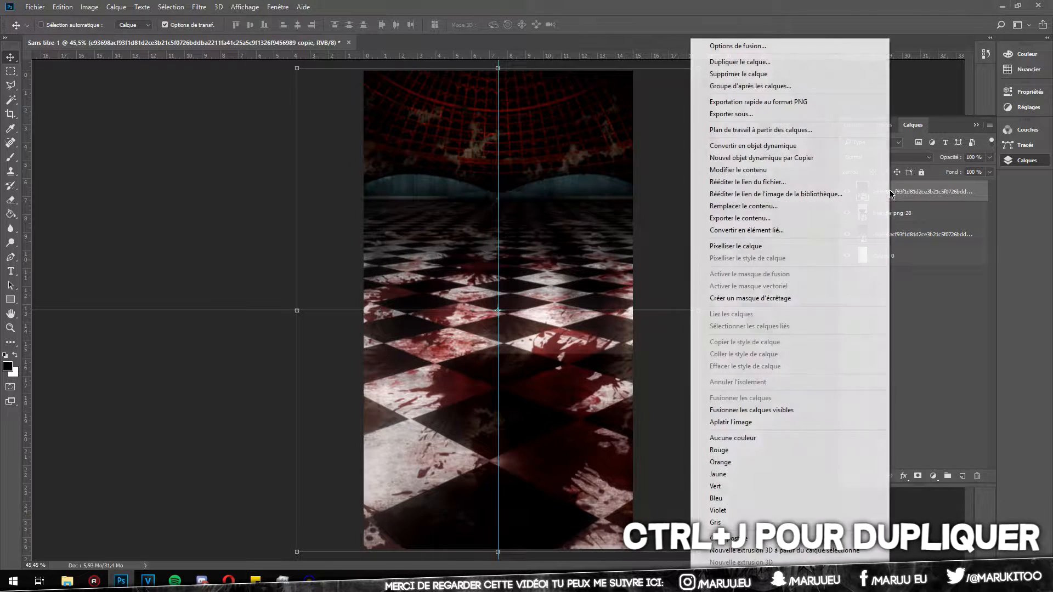
{"action": "left_click", "coordinate": [763, 302]}
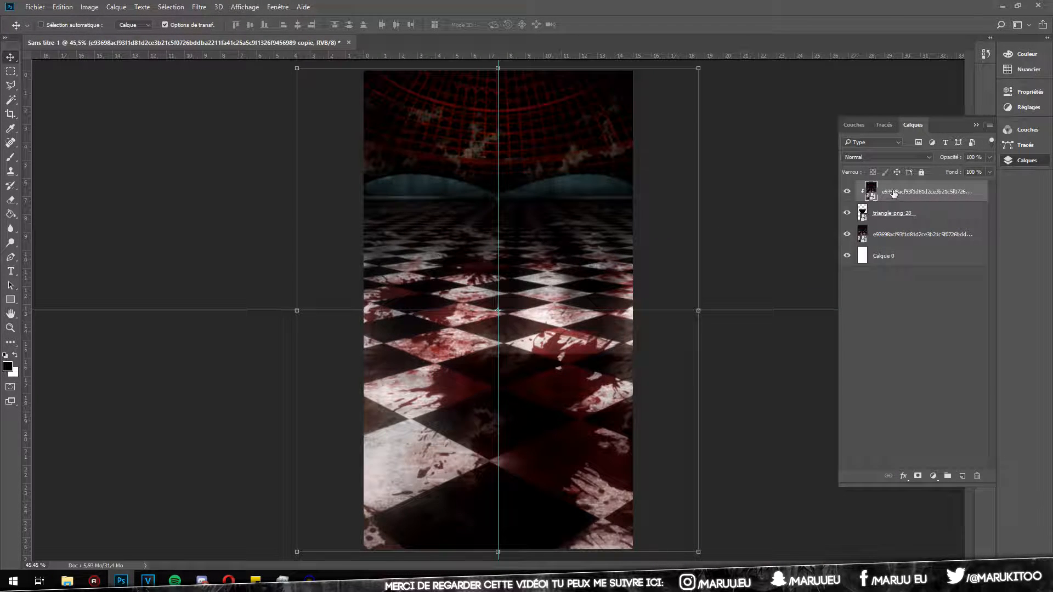
- Give the triangle layer a white 8 px inside stroke and shift the triangle slightly downward
{"action": "double_click", "coordinate": [898, 218]}
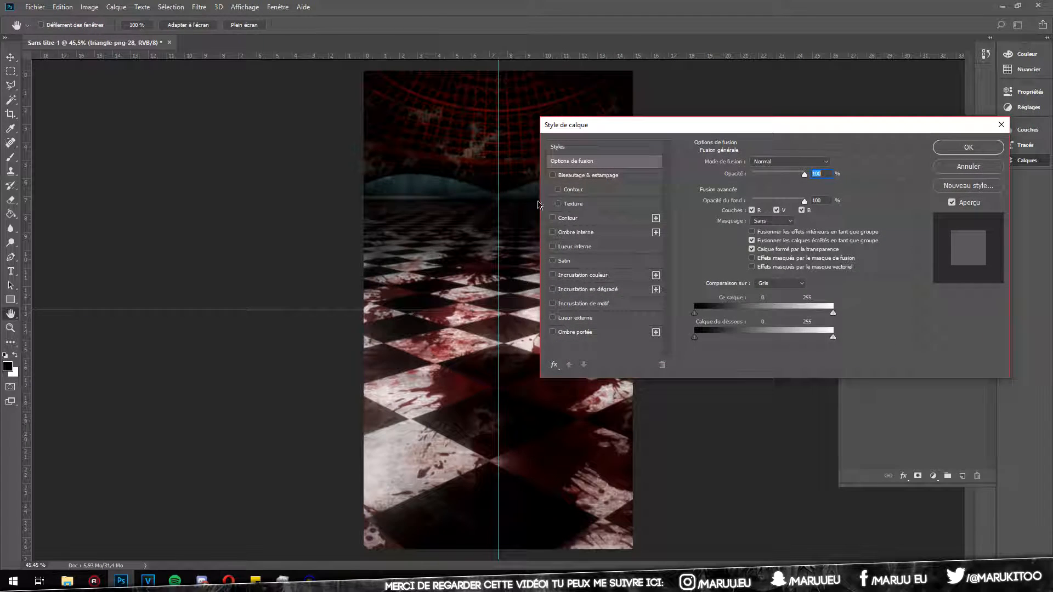
{"action": "left_click", "coordinate": [580, 219]}
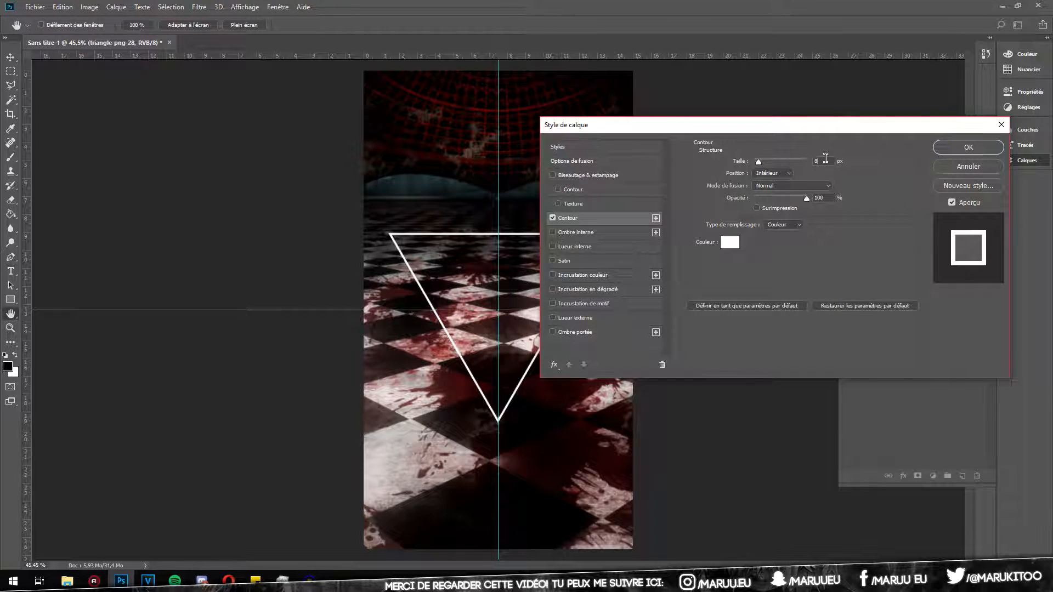
{"action": "left_click", "coordinate": [953, 147]}
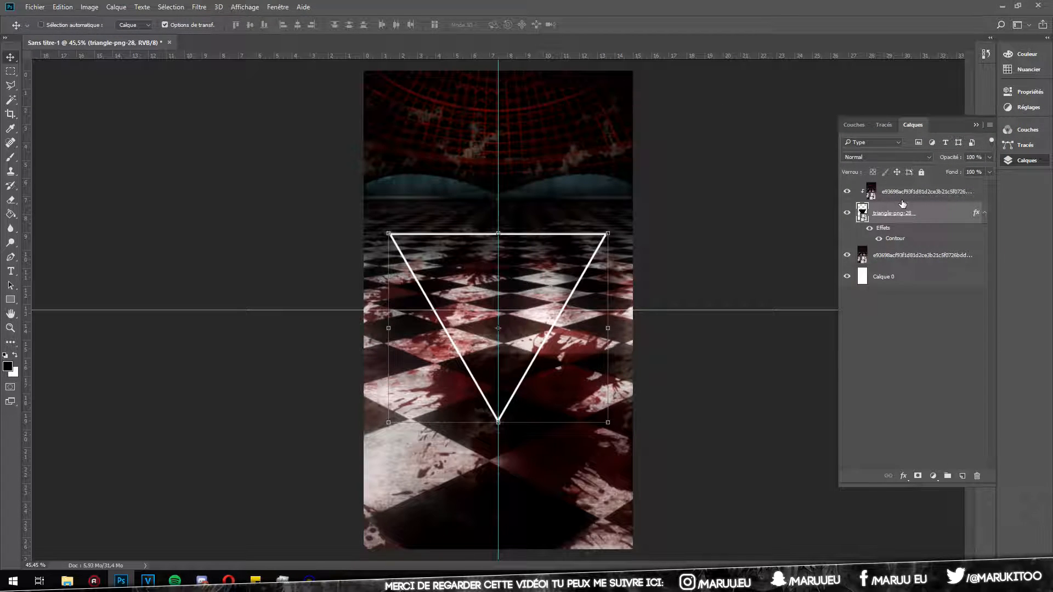
{"action": "left_click_drag", "start_coordinate": [503, 357], "coordinate": [518, 361]}
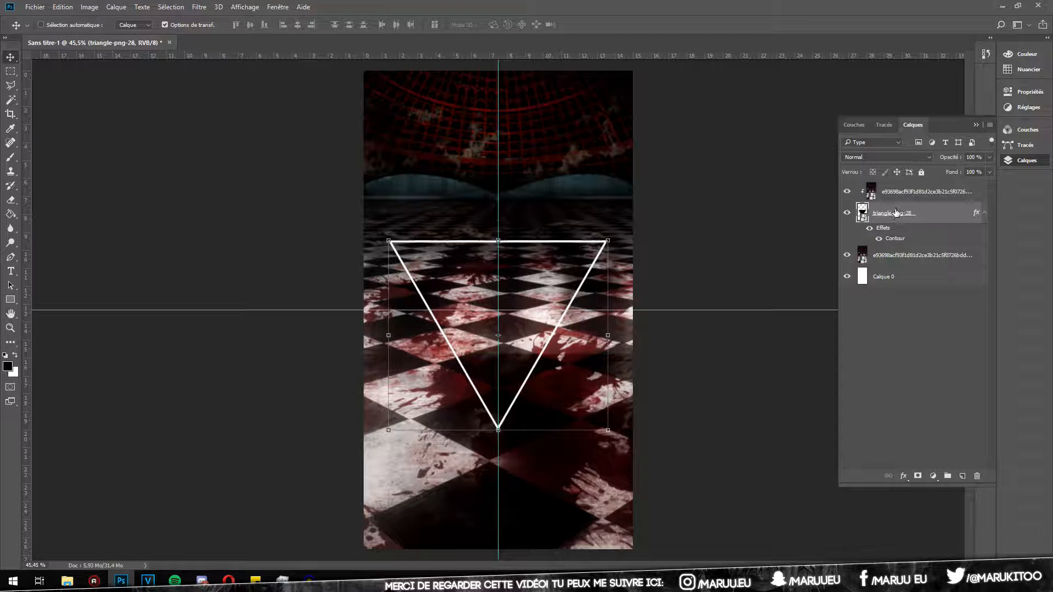
- Duplicate the stroked triangle, move the original above the clipped floor layer and set its fill to 0%
{"action": "key", "text": "ctrl+j"}
{"action": "left_click", "coordinate": [897, 257]}
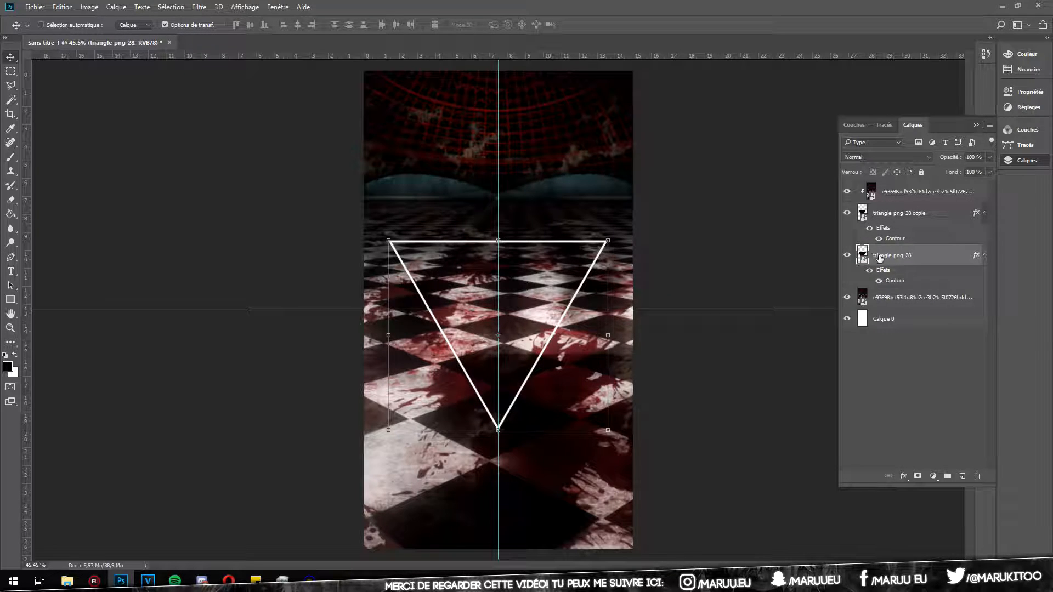
{"action": "left_click_drag", "start_coordinate": [893, 257], "coordinate": [900, 201]}
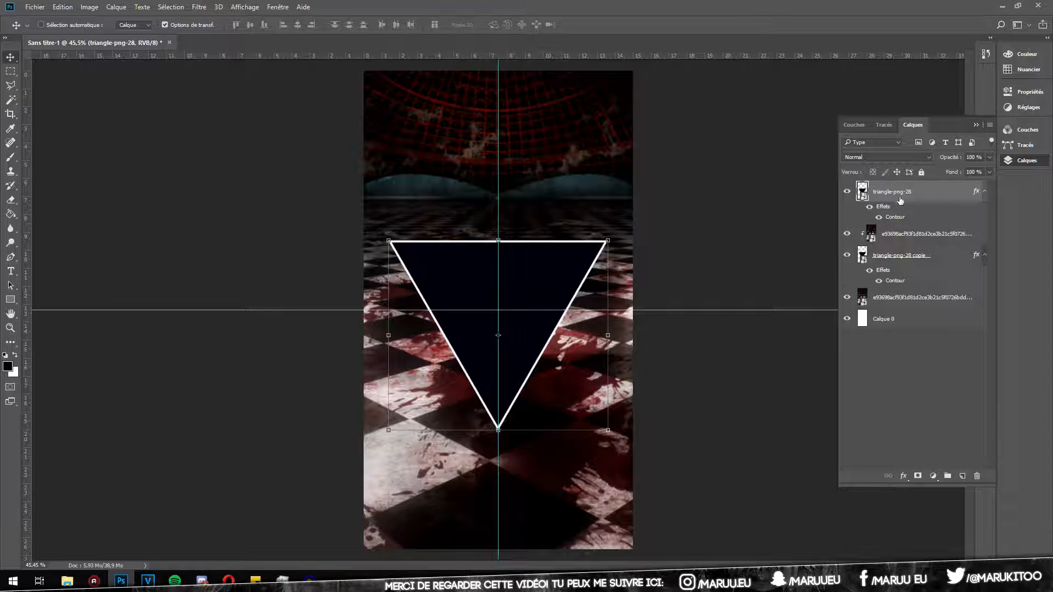
{"action": "left_click", "coordinate": [989, 173]}
{"action": "left_click_drag", "start_coordinate": [929, 186], "coordinate": [923, 189]}
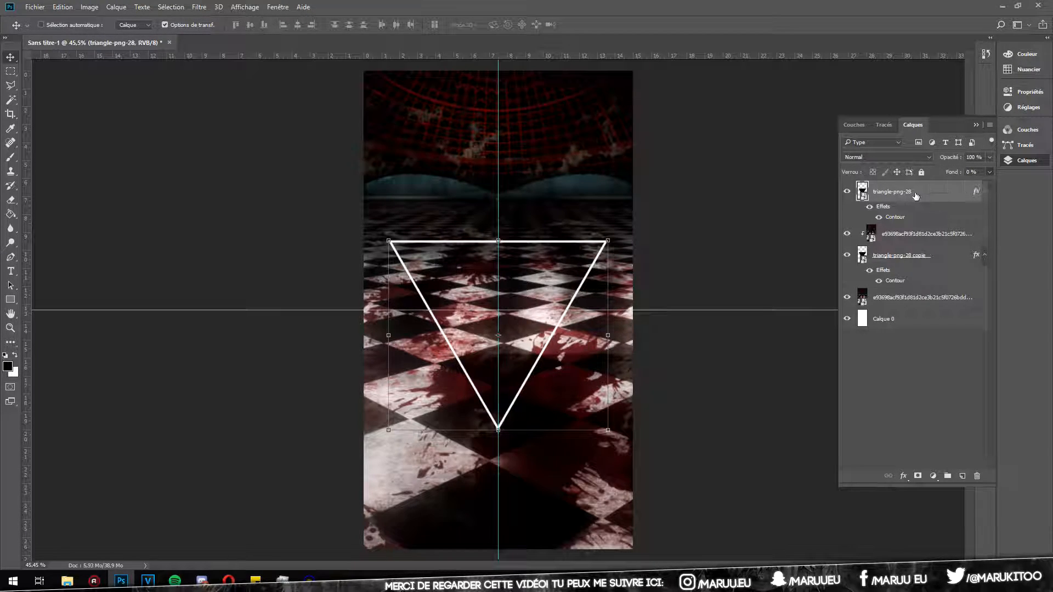
- Raise the outline-only triangle so it overlaps the upper part of the other, and centre both triangles together on the guides
{"action": "left_click_drag", "start_coordinate": [555, 384], "coordinate": [516, 299]}
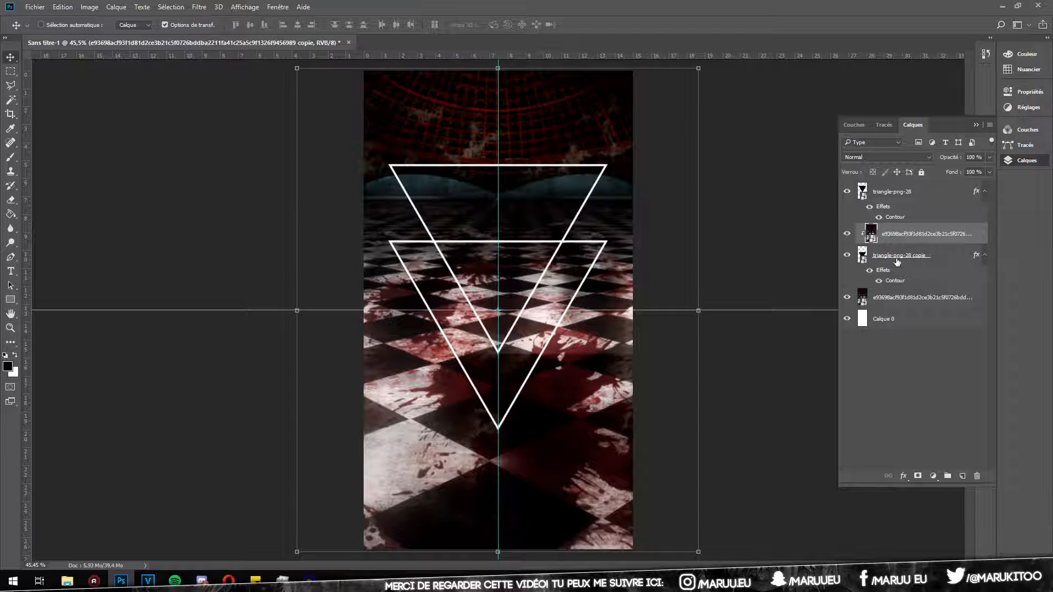
{"action": "left_click", "coordinate": [895, 258]}
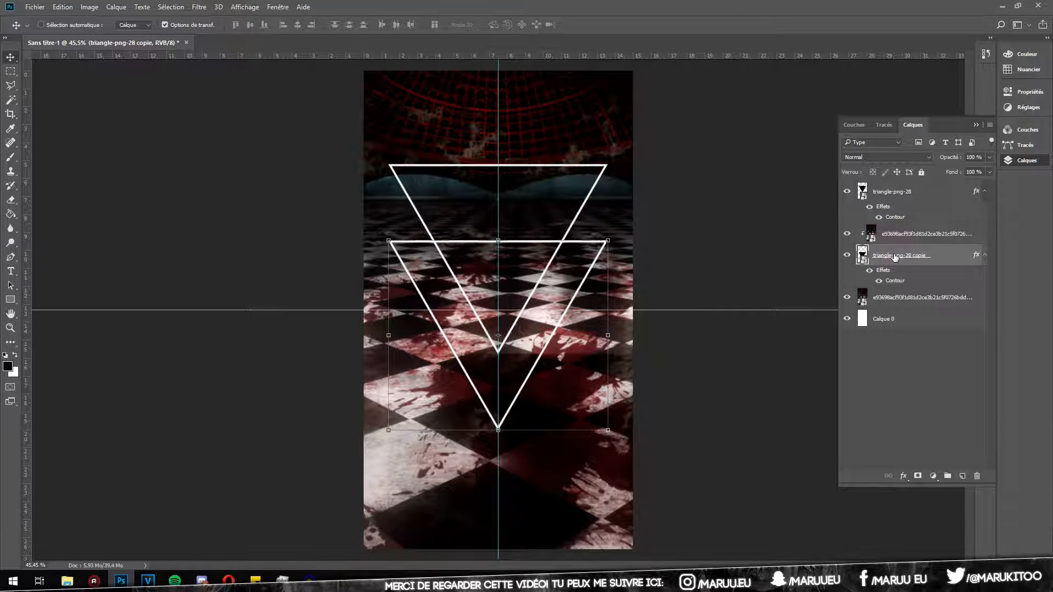
{"action": "left_click", "coordinate": [907, 192], "text": "ctrl"}
{"action": "left_click_drag", "start_coordinate": [524, 281], "coordinate": [521, 293]}
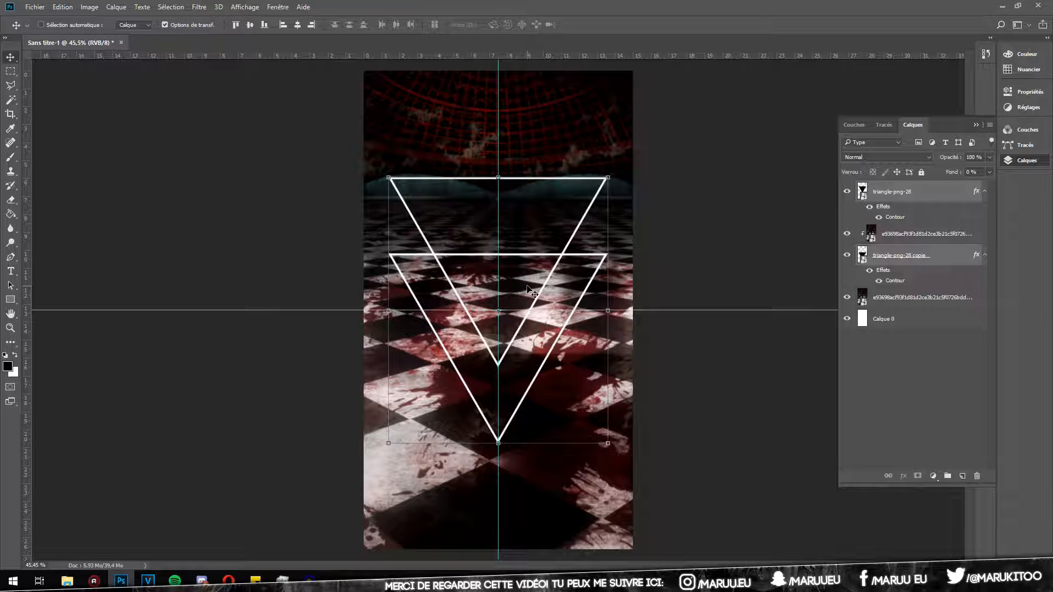
{"action": "key", "text": "Left"}
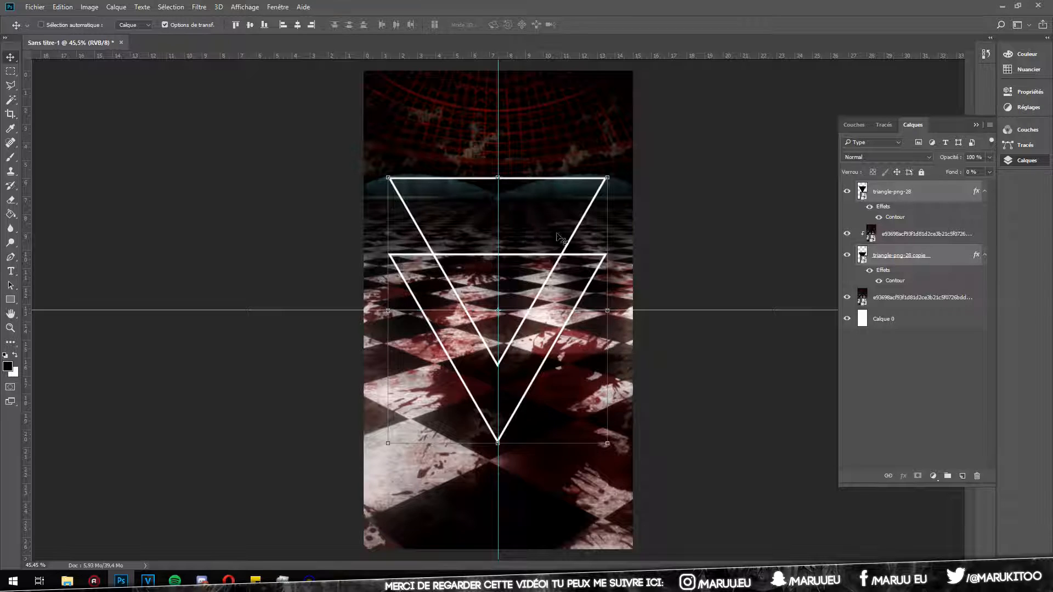
- Place the kaneki_ken tokyo_ghoul render from the Render folder above the clipped floor layer, scaled and positioned over the triangles
{"action": "left_click", "coordinate": [904, 236]}
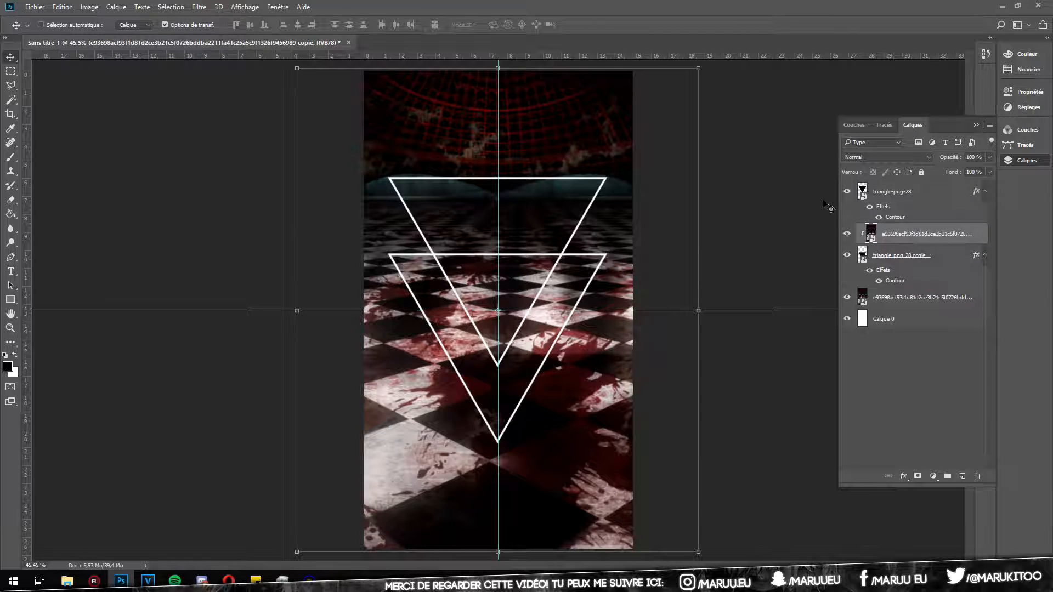
{"action": "left_click", "coordinate": [67, 580]}
{"action": "left_click", "coordinate": [12, 34]}
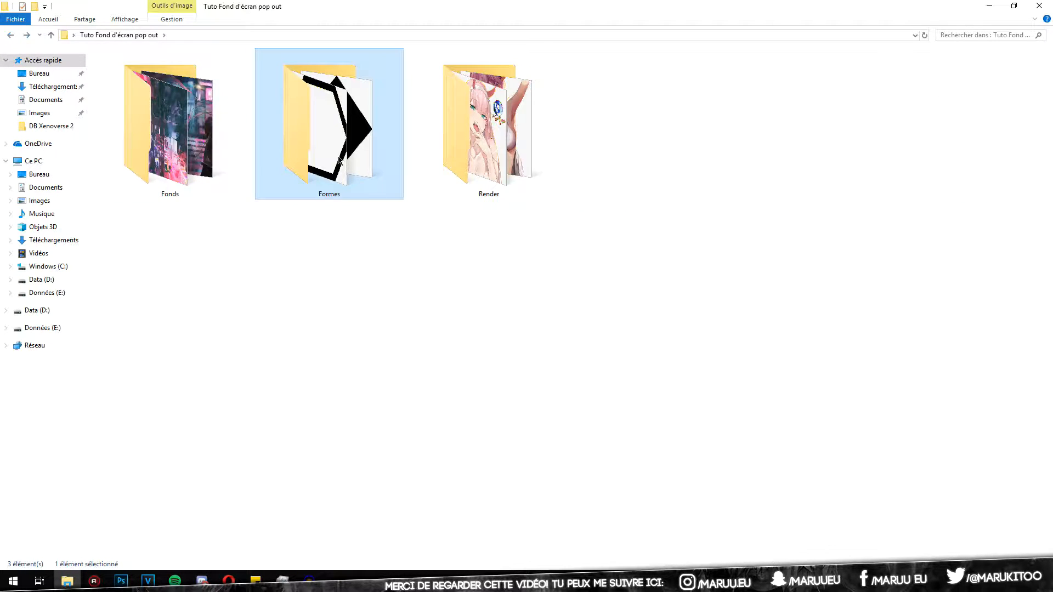
{"action": "double_click", "coordinate": [462, 160]}
{"action": "left_click_drag", "start_coordinate": [474, 120], "coordinate": [819, 128]}
{"action": "left_click_drag", "start_coordinate": [720, 179], "coordinate": [580, 275]}
{"action": "left_click_drag", "start_coordinate": [641, 161], "coordinate": [670, 131]}
{"action": "mouse_move", "coordinate": [576, 236]}
{"action": "left_mouse_down"}
{"action": "mouse_move", "coordinate": [584, 230]}
{"action": "mouse_move", "coordinate": [589, 243]}
{"action": "left_mouse_up"}
{"action": "key", "text": "Return"}
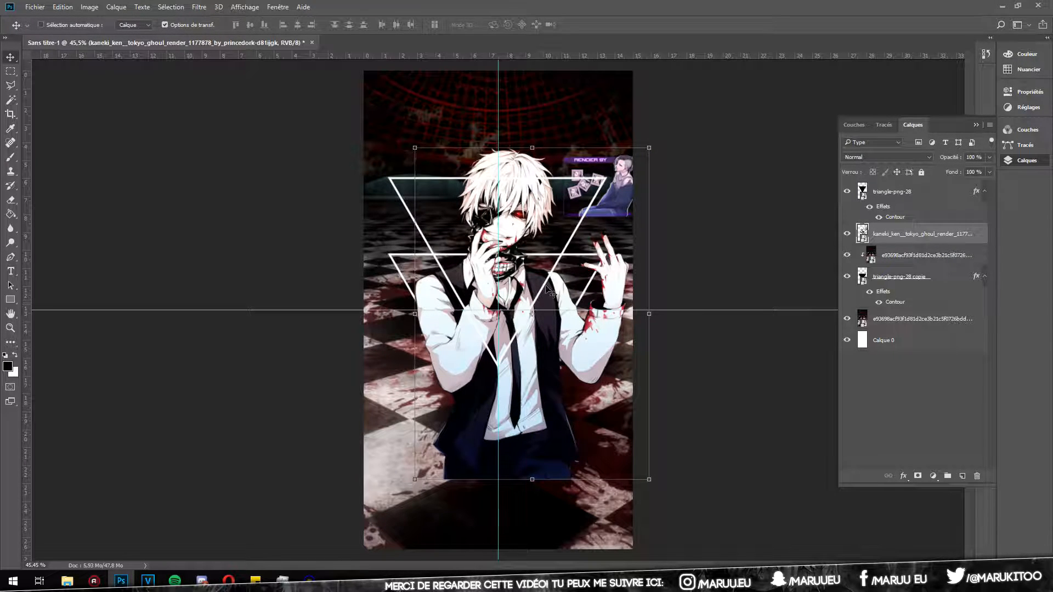
- Rasterize the character render's smart object so the Eraser tool can be used on it
{"action": "left_click", "coordinate": [11, 328]}
{"action": "left_click", "coordinate": [277, 24]}
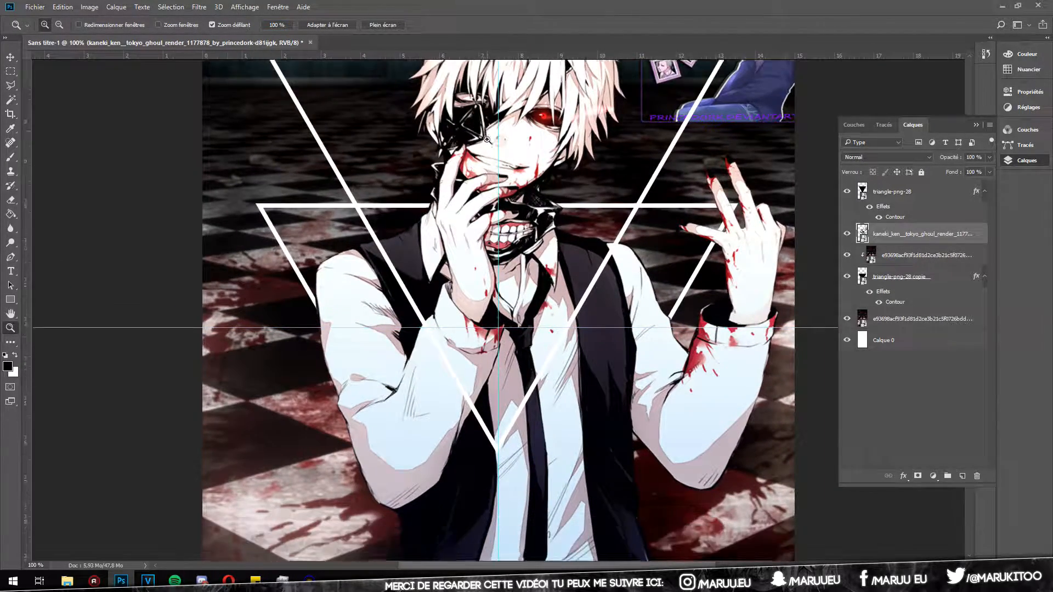
{"action": "scroll", "coordinate": [487, 140], "scroll_direction": "down", "scroll_amount": 8}
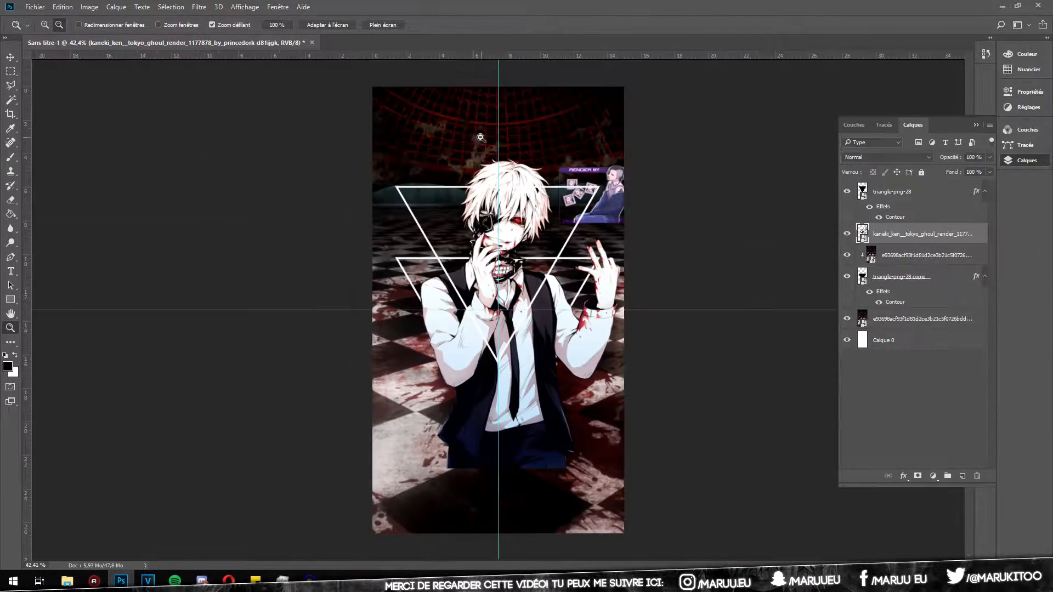
{"action": "scroll", "coordinate": [481, 137], "scroll_direction": "up", "scroll_amount": 2}
{"action": "left_click", "coordinate": [11, 200]}
{"action": "left_click", "coordinate": [620, 216]}
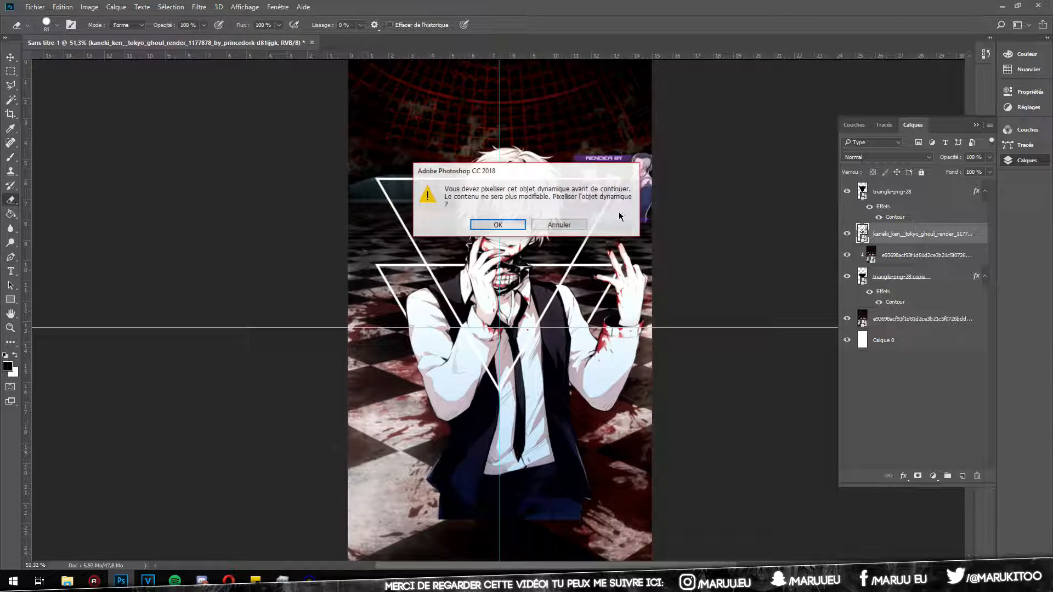
{"action": "key", "text": "Return"}
- Erase the render credit graphic beside the character's head, enlarging the eraser to about 200 px
{"action": "mouse_move", "coordinate": [653, 223]}
{"action": "left_mouse_down"}
{"action": "mouse_move", "coordinate": [576, 214]}
{"action": "mouse_move", "coordinate": [572, 162]}
{"action": "mouse_move", "coordinate": [595, 201]}
{"action": "mouse_move", "coordinate": [614, 186]}
{"action": "mouse_move", "coordinate": [631, 224]}
{"action": "mouse_move", "coordinate": [610, 198]}
{"action": "left_mouse_up"}
{"action": "key", "text": "ctrl+z"}
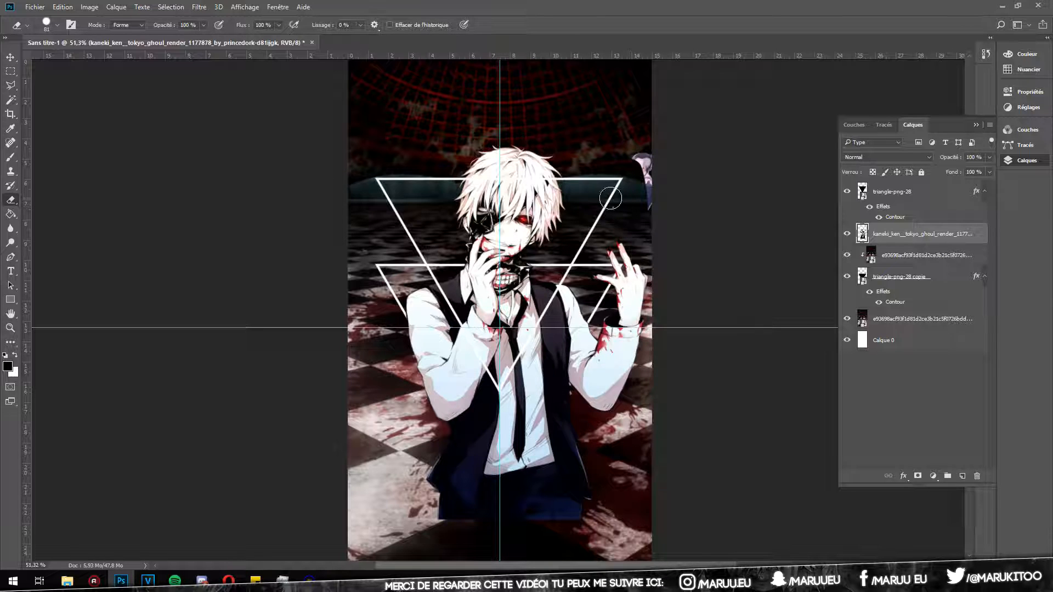
{"action": "right_click", "coordinate": [596, 193], "text": "alt"}
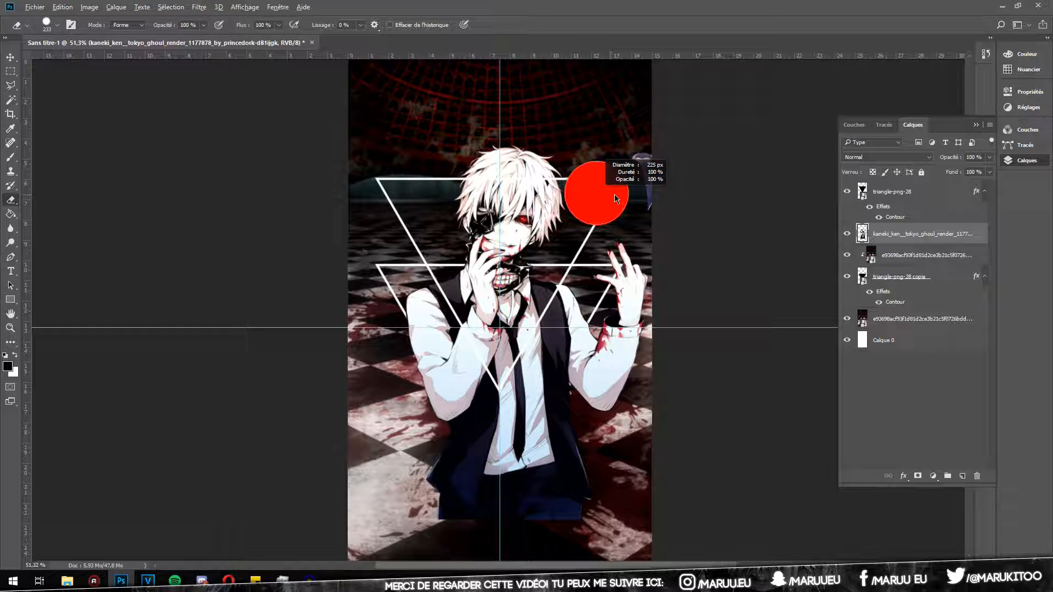
{"action": "mouse_move", "coordinate": [615, 194]}
{"action": "left_mouse_down"}
{"action": "mouse_move", "coordinate": [643, 147]}
{"action": "mouse_move", "coordinate": [656, 167]}
{"action": "left_mouse_up"}
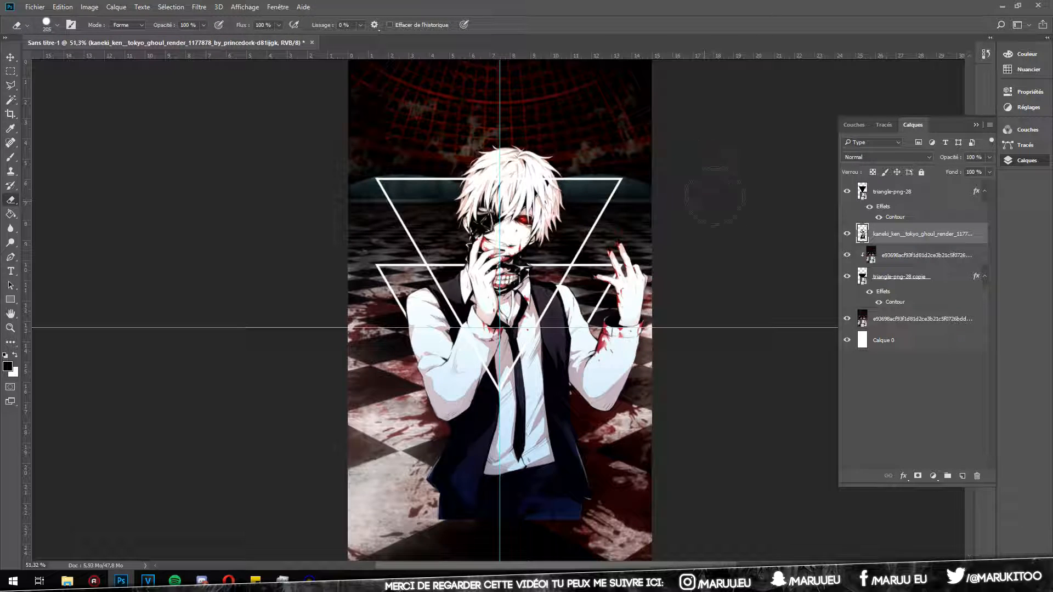
- Duplicate the character render layer, clip the lower copy to the floor-filled triangle, and move the other copy above the outline-only triangle
{"action": "left_click", "coordinate": [11, 57]}
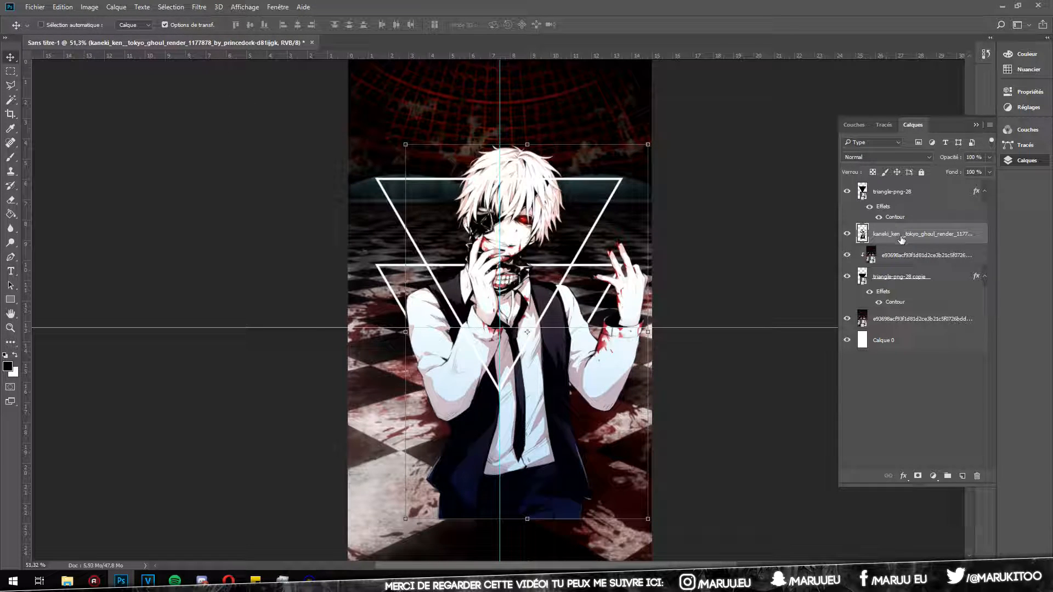
{"action": "mouse_move", "coordinate": [901, 238]}
{"action": "left_mouse_down"}
{"action": "mouse_move", "coordinate": [893, 177]}
{"action": "mouse_move", "coordinate": [902, 242]}
{"action": "left_mouse_up"}
{"action": "right_click", "coordinate": [904, 234]}
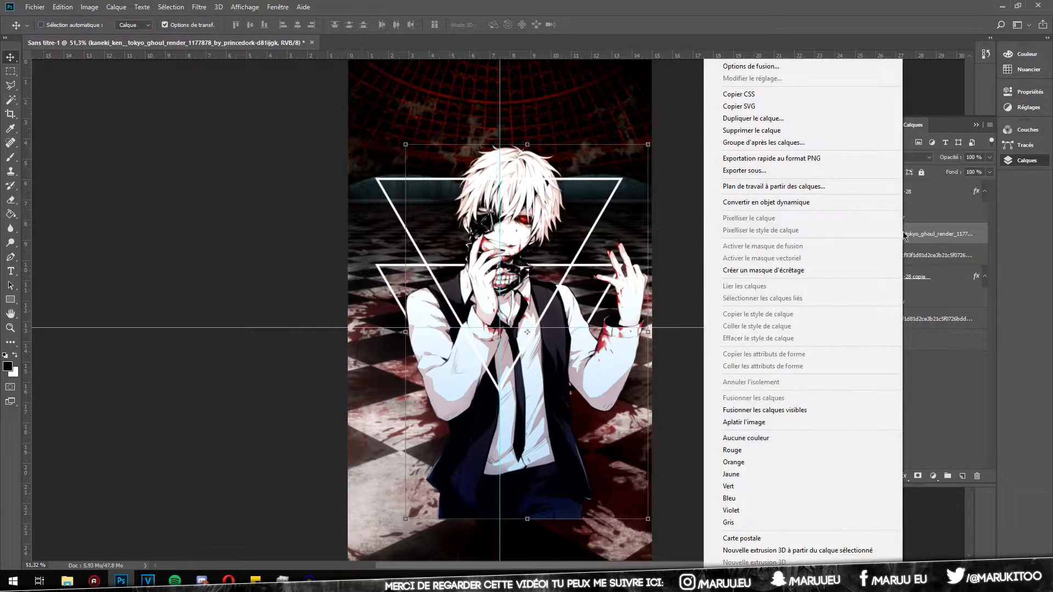
{"action": "left_click", "coordinate": [789, 271]}
{"action": "key", "text": "ctrl+z"}
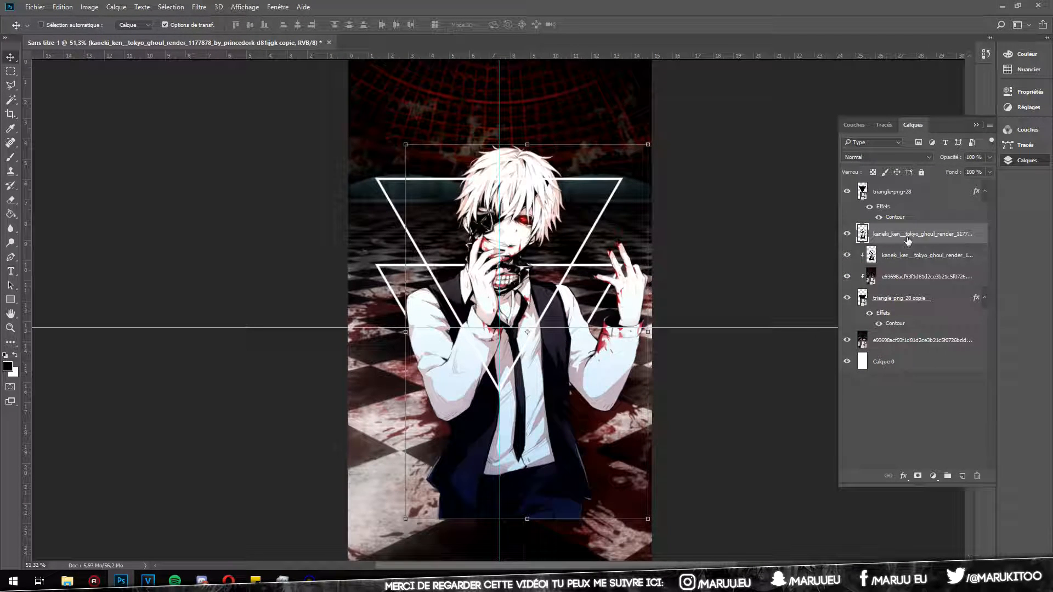
{"action": "left_click_drag", "start_coordinate": [908, 241], "coordinate": [905, 183]}
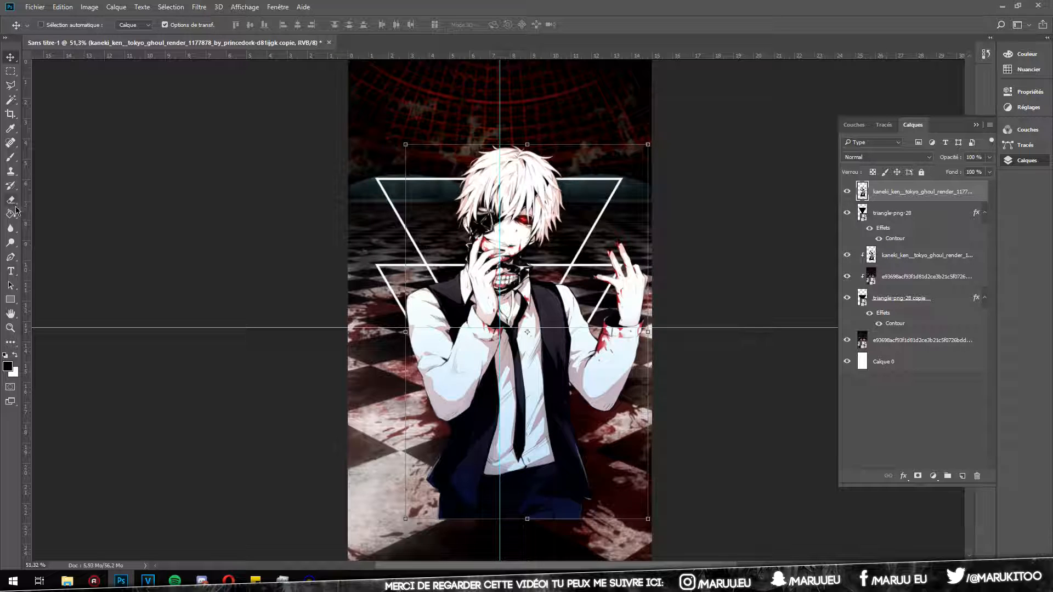
- Erase the lower torso on the topmost render copy so the body ends at the lower triangle's outline, reducing the eraser to 128 px
{"action": "left_click", "coordinate": [13, 202]}
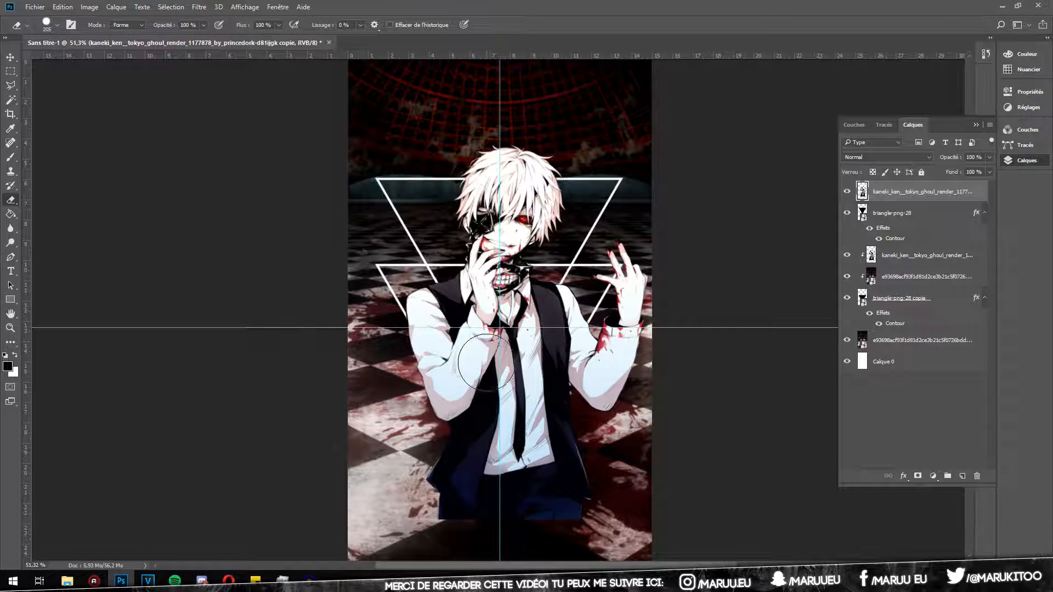
{"action": "mouse_move", "coordinate": [482, 433]}
{"action": "left_mouse_down"}
{"action": "mouse_move", "coordinate": [510, 430]}
{"action": "mouse_move", "coordinate": [456, 471]}
{"action": "mouse_move", "coordinate": [377, 502]}
{"action": "mouse_move", "coordinate": [403, 486]}
{"action": "mouse_move", "coordinate": [491, 476]}
{"action": "mouse_move", "coordinate": [493, 459]}
{"action": "mouse_move", "coordinate": [542, 444]}
{"action": "mouse_move", "coordinate": [533, 390]}
{"action": "mouse_move", "coordinate": [570, 326]}
{"action": "mouse_move", "coordinate": [563, 308]}
{"action": "mouse_move", "coordinate": [576, 331]}
{"action": "mouse_move", "coordinate": [588, 489]}
{"action": "mouse_move", "coordinate": [602, 503]}
{"action": "mouse_move", "coordinate": [581, 404]}
{"action": "mouse_move", "coordinate": [593, 396]}
{"action": "mouse_move", "coordinate": [638, 512]}
{"action": "mouse_move", "coordinate": [594, 507]}
{"action": "mouse_move", "coordinate": [597, 488]}
{"action": "mouse_move", "coordinate": [575, 461]}
{"action": "mouse_move", "coordinate": [577, 383]}
{"action": "mouse_move", "coordinate": [591, 373]}
{"action": "mouse_move", "coordinate": [603, 407]}
{"action": "left_mouse_up"}
{"action": "scroll", "coordinate": [508, 435], "scroll_direction": "up", "scroll_amount": 4}
{"action": "right_click", "coordinate": [525, 432], "text": "alt"}
{"action": "scroll", "coordinate": [495, 390], "scroll_direction": "down", "scroll_amount": 2}
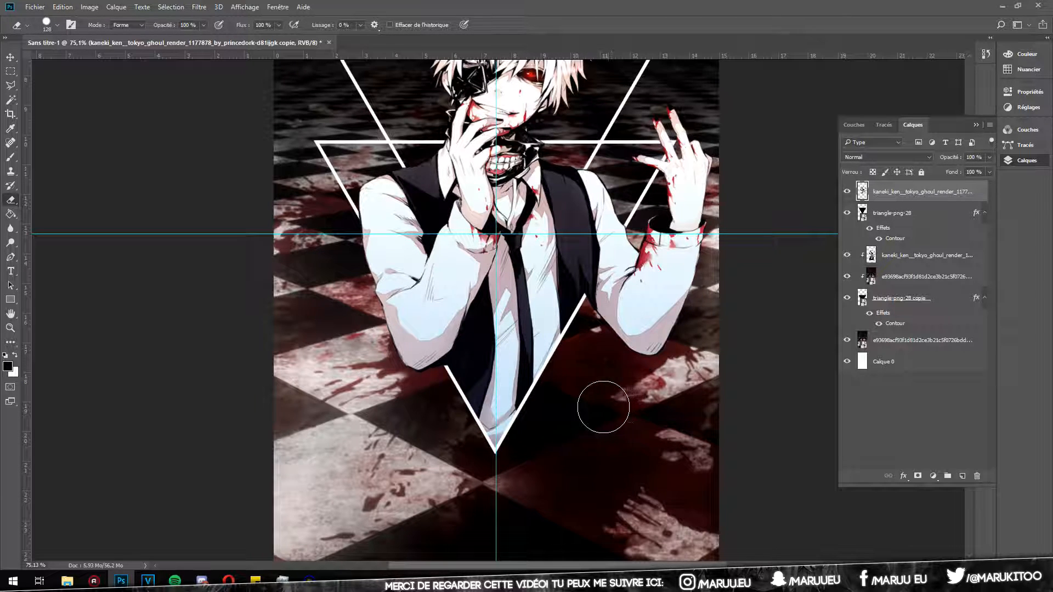
{"action": "scroll", "coordinate": [604, 406], "scroll_direction": "up", "scroll_amount": 1}
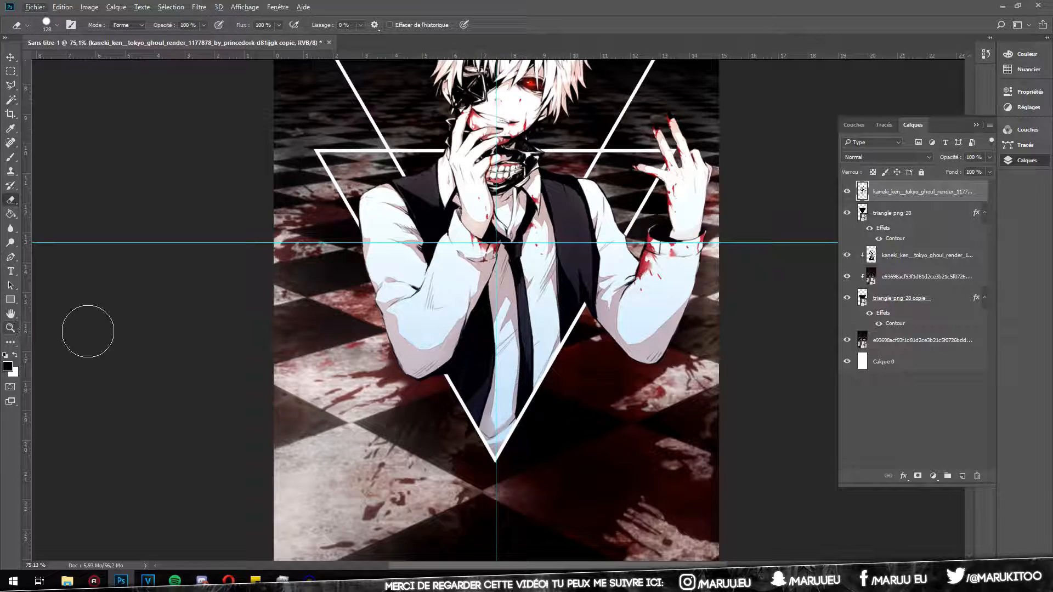
{"action": "scroll", "coordinate": [541, 332], "scroll_direction": "down", "scroll_amount": 5}
{"action": "scroll", "coordinate": [506, 344], "scroll_direction": "up", "scroll_amount": 7}
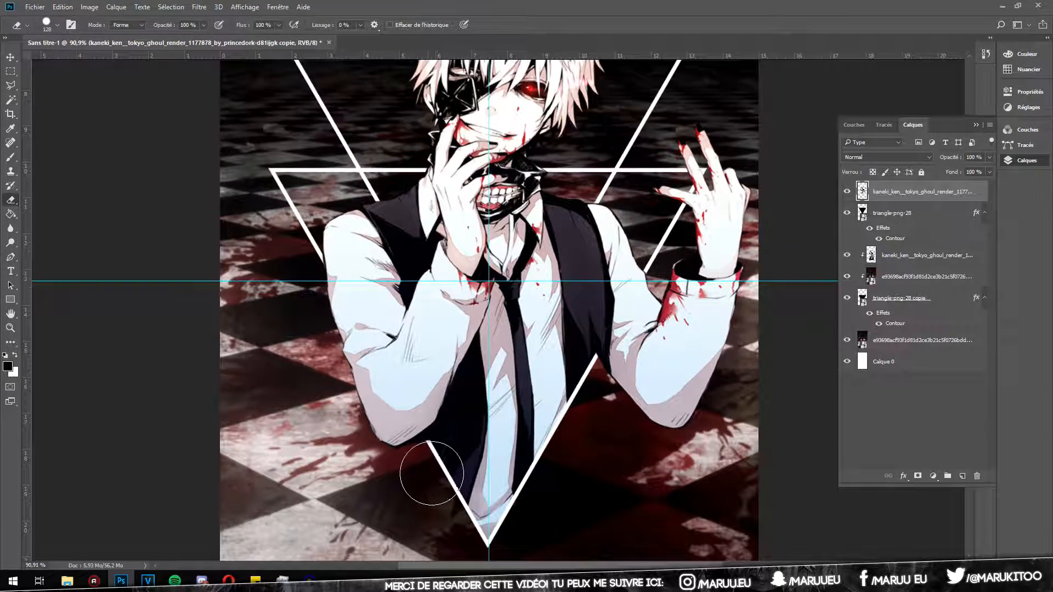
{"action": "scroll", "coordinate": [505, 335], "scroll_direction": "down", "scroll_amount": 5}
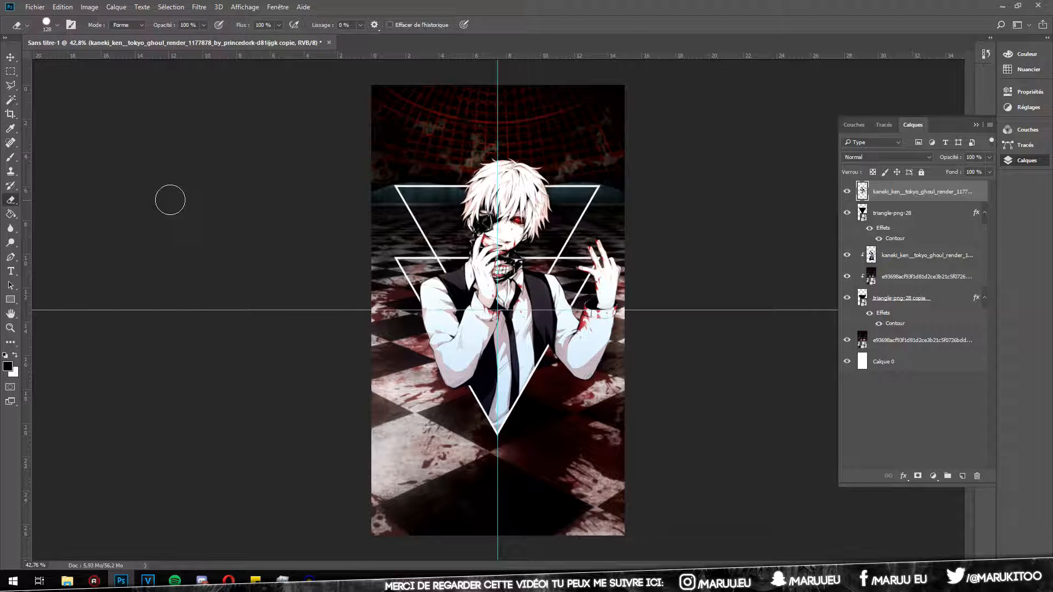
{"action": "left_click", "coordinate": [11, 57]}
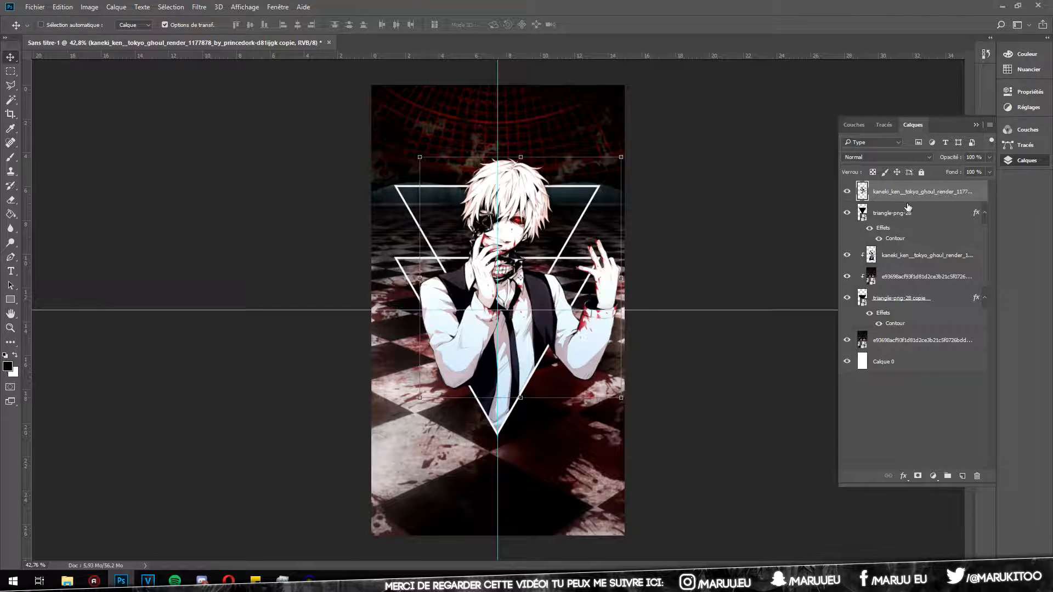
{"action": "left_click", "coordinate": [910, 261]}
{"action": "key", "text": "ctrl+t"}
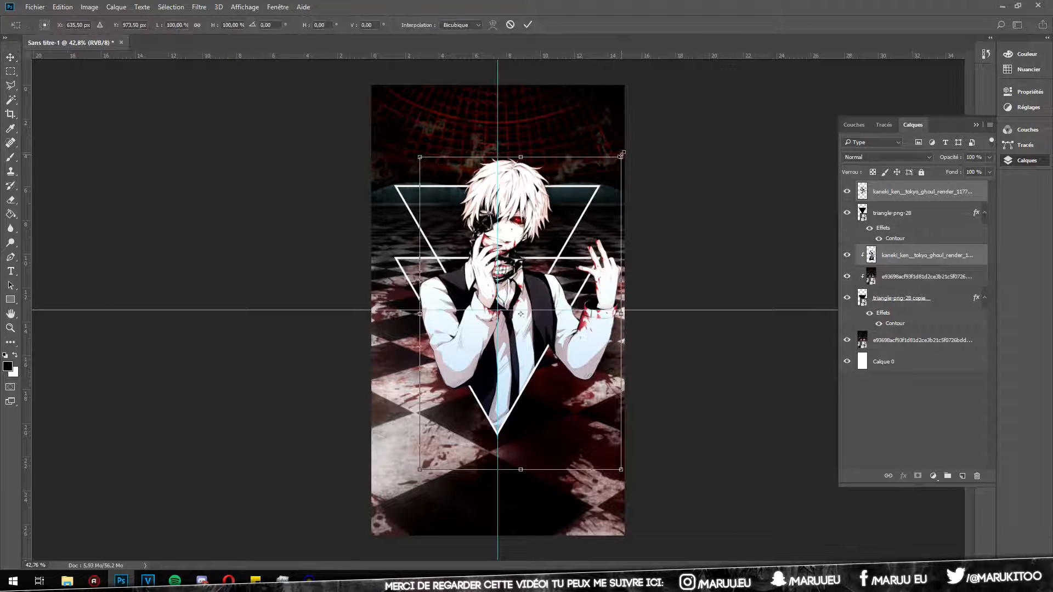
{"action": "left_click_drag", "start_coordinate": [620, 158], "coordinate": [590, 171]}
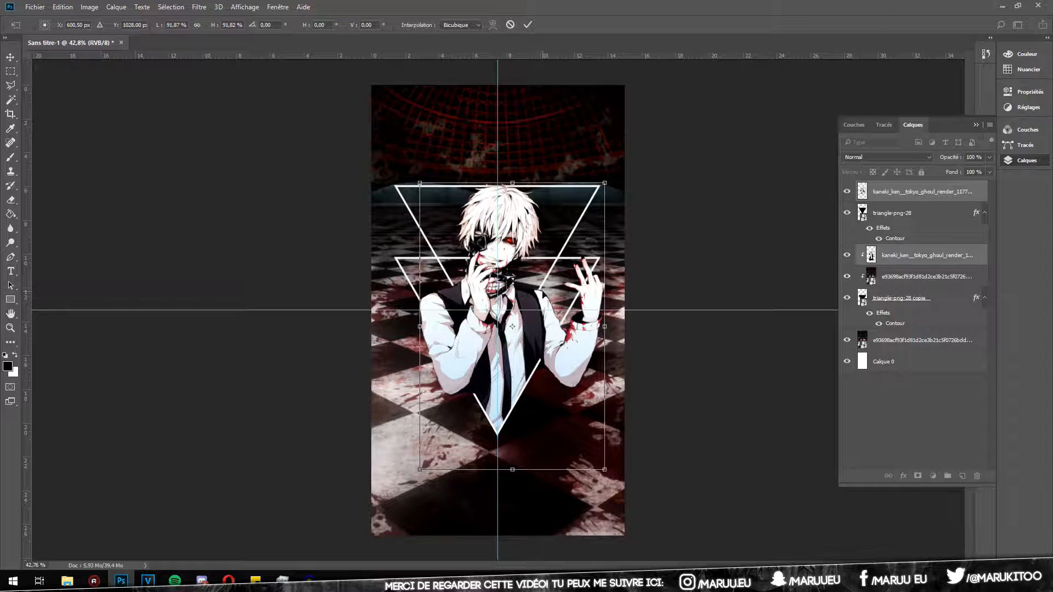
{"action": "key", "text": "Escape"}
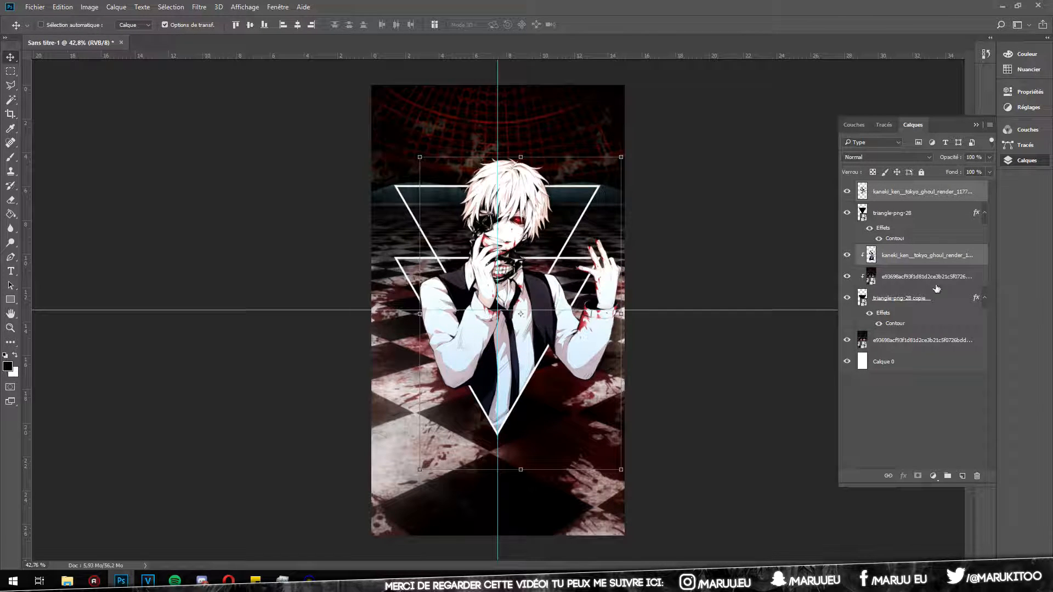
- Open the layer style of the lower, floor-filled triangle and enable an outer glow
{"action": "left_click", "coordinate": [932, 215]}
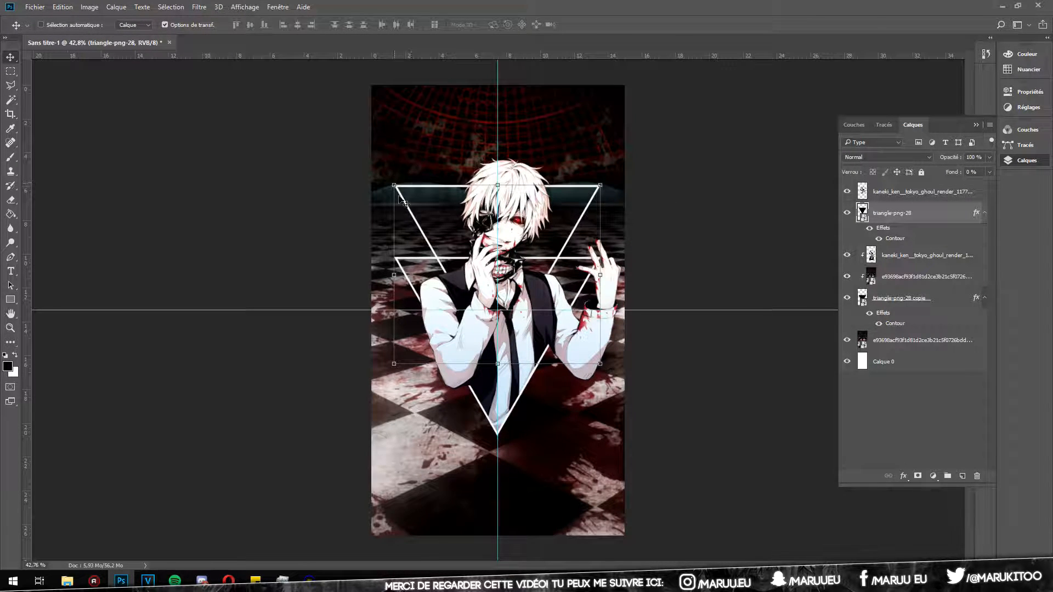
{"action": "left_click", "coordinate": [10, 328]}
{"action": "left_click", "coordinate": [277, 25]}
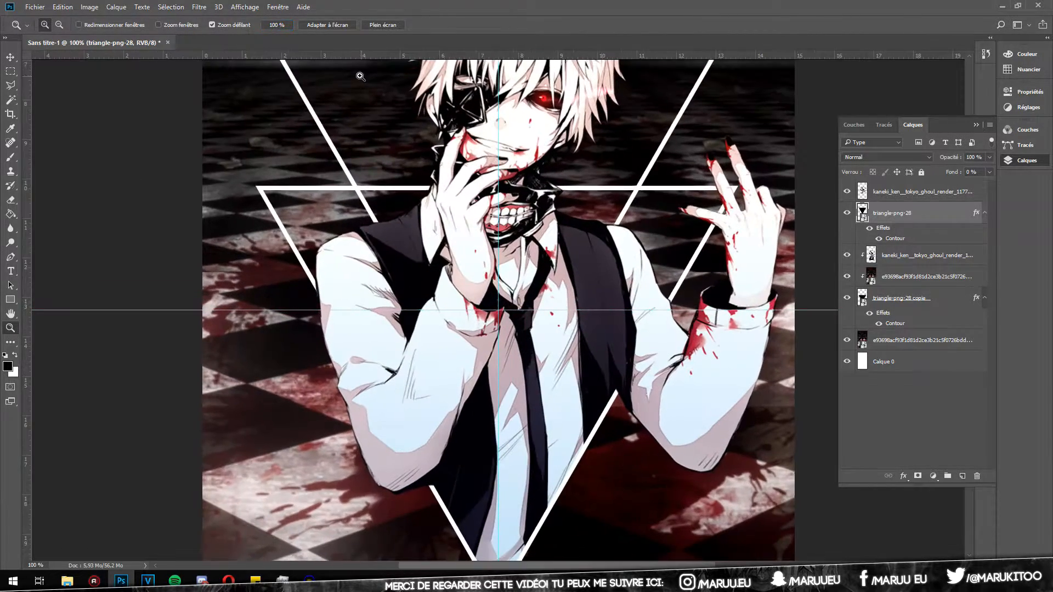
{"action": "scroll", "coordinate": [296, 122], "scroll_direction": "up", "scroll_amount": 1}
{"action": "scroll", "coordinate": [353, 135], "scroll_direction": "down", "scroll_amount": 4}
{"action": "scroll", "coordinate": [360, 135], "scroll_direction": "down", "scroll_amount": 2}
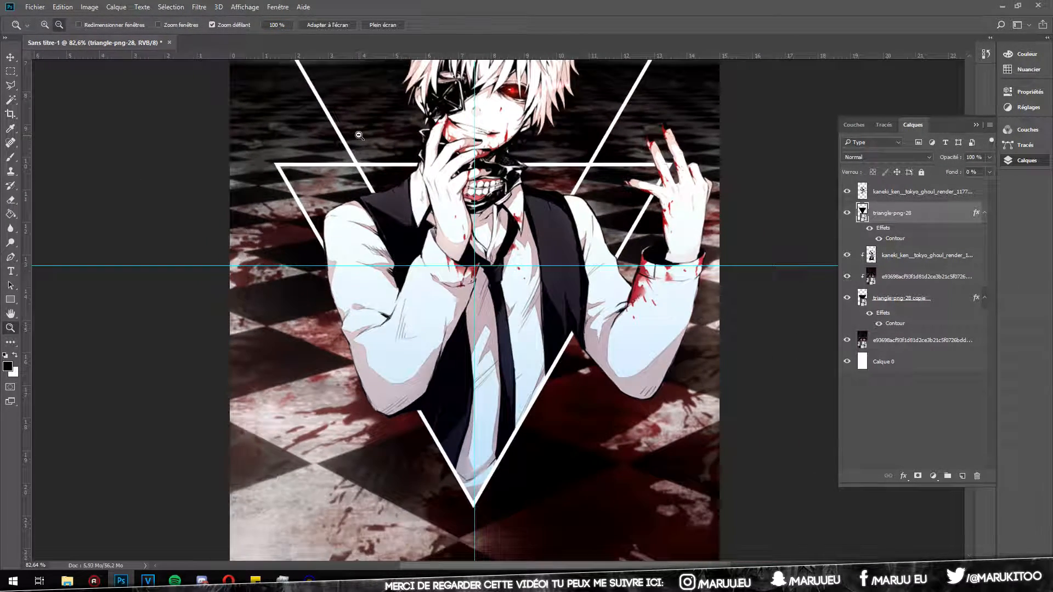
{"action": "left_click", "coordinate": [14, 59]}
{"action": "double_click", "coordinate": [916, 291]}
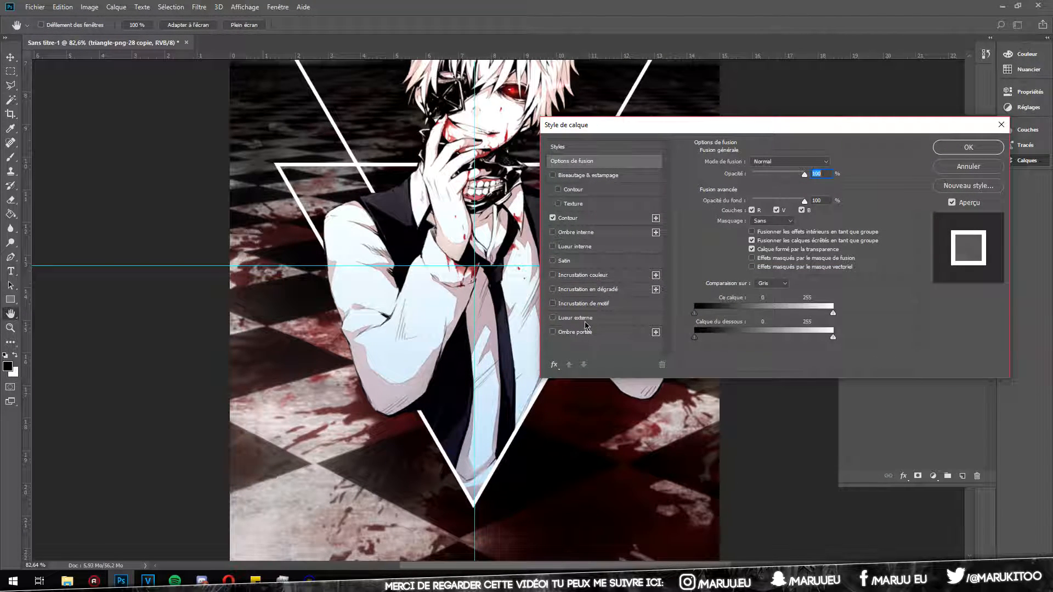
{"action": "left_click", "coordinate": [585, 320]}
- Give the outer glow the red colour d73434 and set its opacity to 64%
{"action": "left_click", "coordinate": [727, 199]}
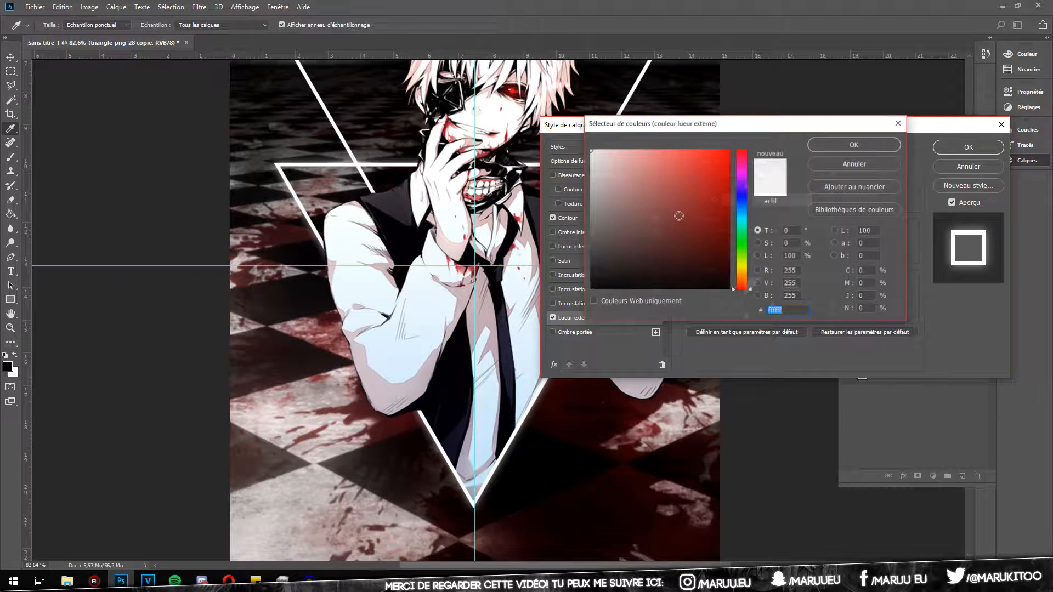
{"action": "left_click_drag", "start_coordinate": [658, 170], "coordinate": [829, 129]}
{"action": "left_click", "coordinate": [739, 201]}
{"action": "mouse_move", "coordinate": [716, 202]}
{"action": "left_mouse_down"}
{"action": "mouse_move", "coordinate": [741, 199]}
{"action": "mouse_move", "coordinate": [741, 149]}
{"action": "left_mouse_up"}
{"action": "mouse_move", "coordinate": [723, 186]}
{"action": "left_mouse_down"}
{"action": "mouse_move", "coordinate": [709, 210]}
{"action": "mouse_move", "coordinate": [713, 188]}
{"action": "mouse_move", "coordinate": [835, 175]}
{"action": "left_mouse_up"}
{"action": "left_click", "coordinate": [831, 145]}
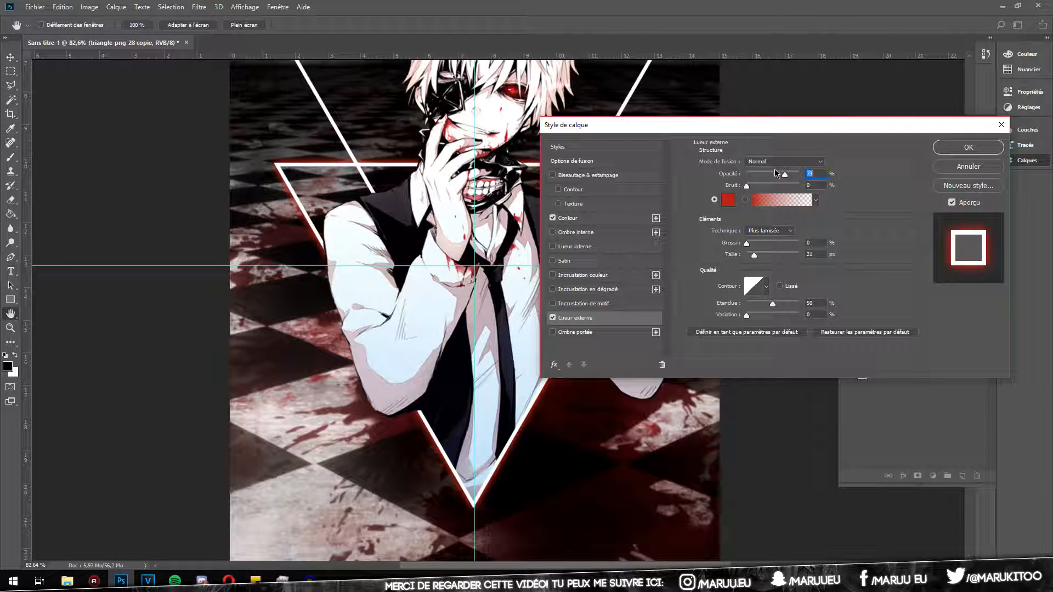
{"action": "left_click", "coordinate": [728, 200]}
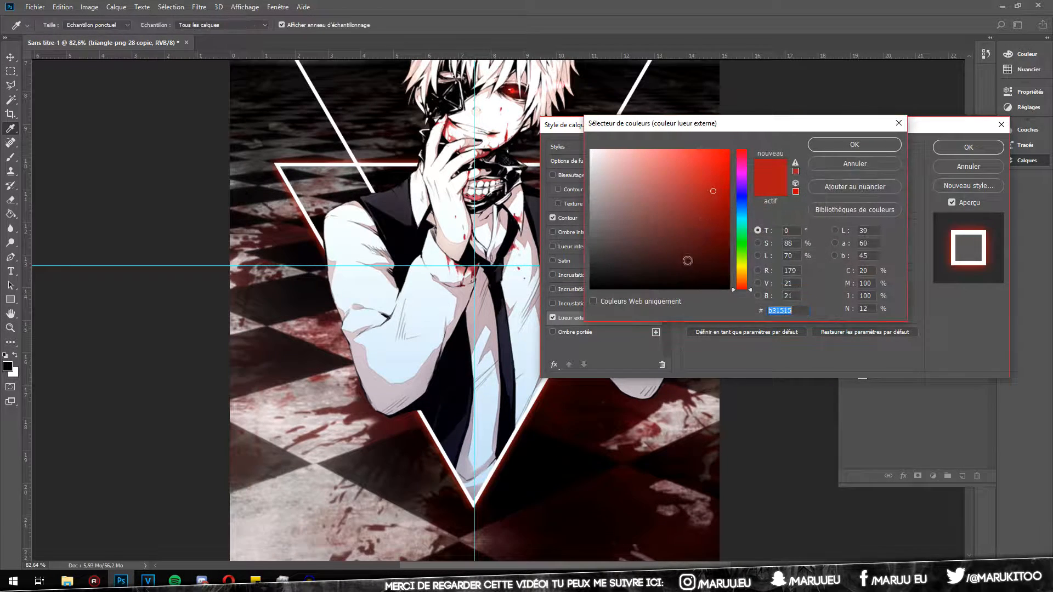
{"action": "left_click_drag", "start_coordinate": [713, 189], "coordinate": [696, 171]}
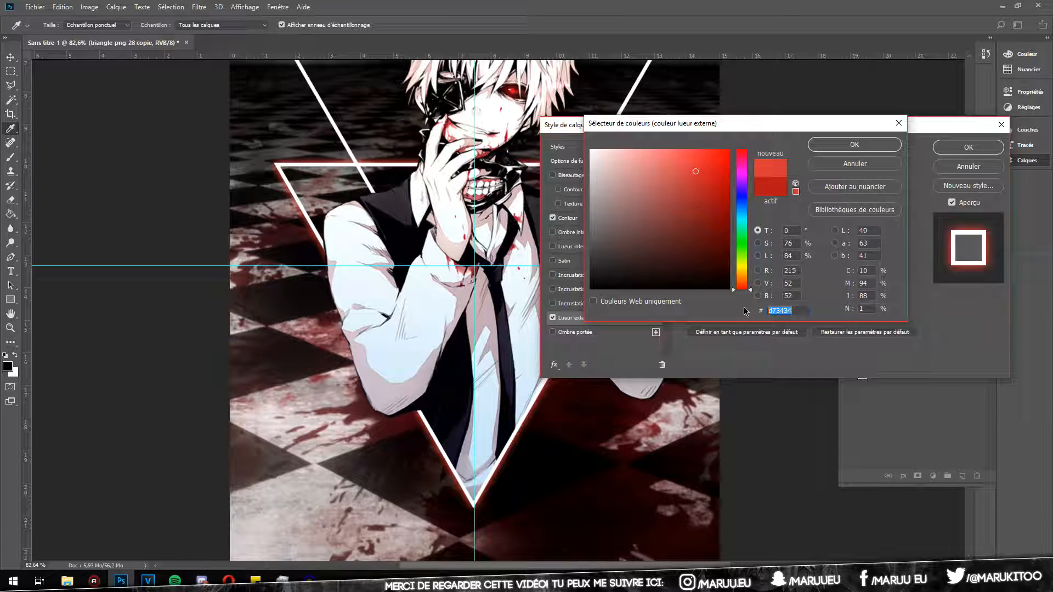
{"action": "left_click", "coordinate": [846, 146]}
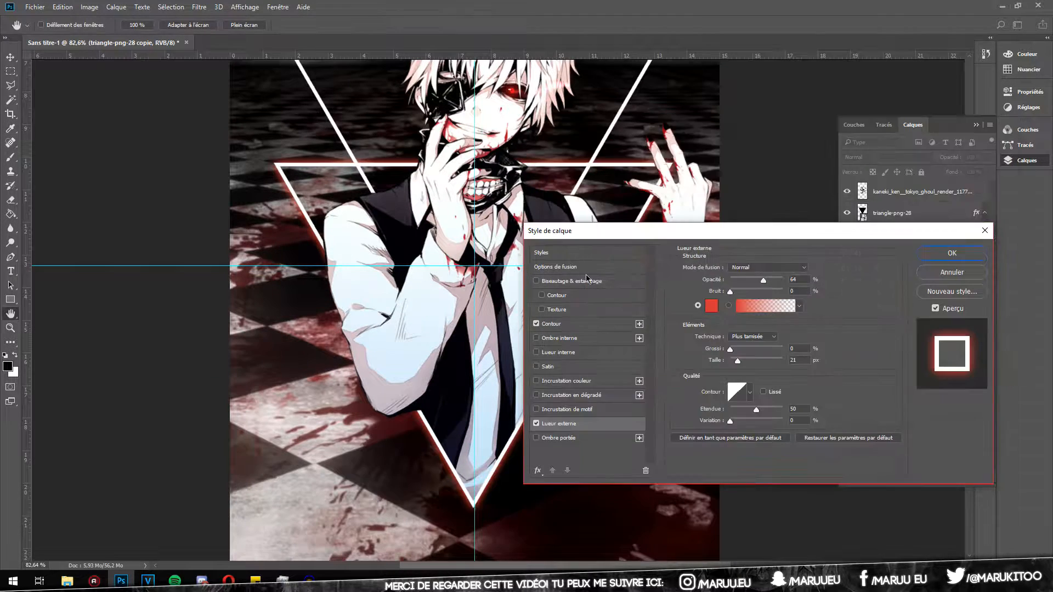
- Add an inner glow in d73434 with Normal blending, enlarge it to about 20 px, and apply the layer style
{"action": "left_click", "coordinate": [559, 354]}
{"action": "left_click", "coordinate": [711, 309]}
{"action": "type", "text": "d73434"}
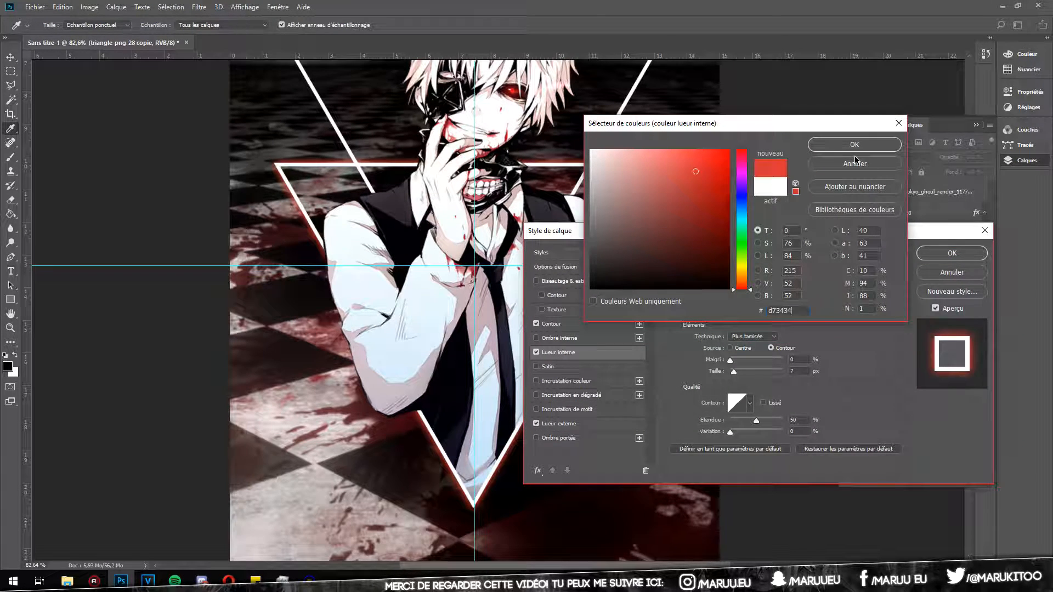
{"action": "left_click", "coordinate": [860, 144]}
{"action": "left_click", "coordinate": [768, 267]}
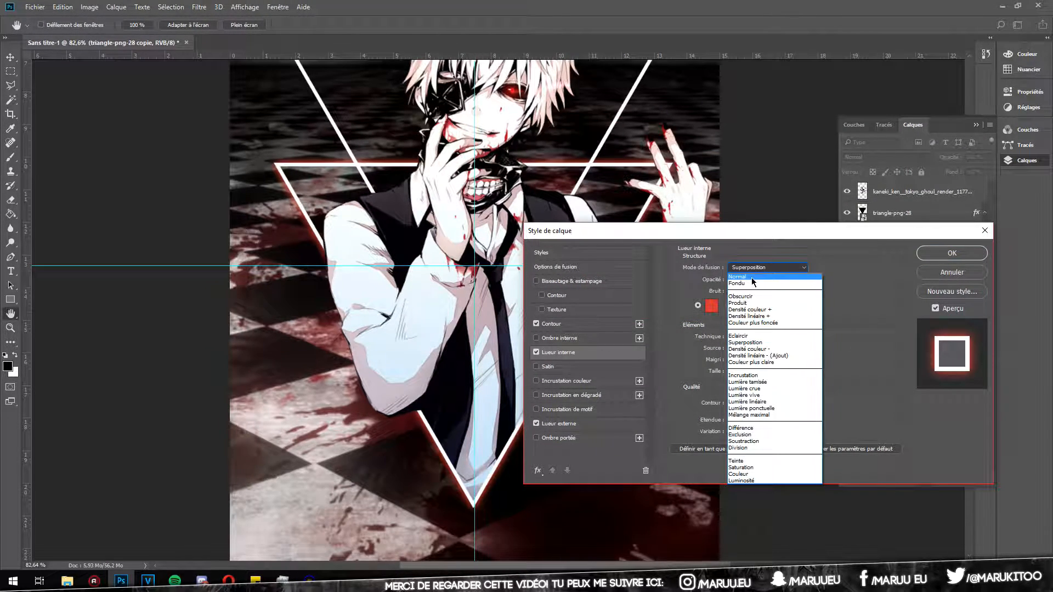
{"action": "left_click", "coordinate": [764, 272]}
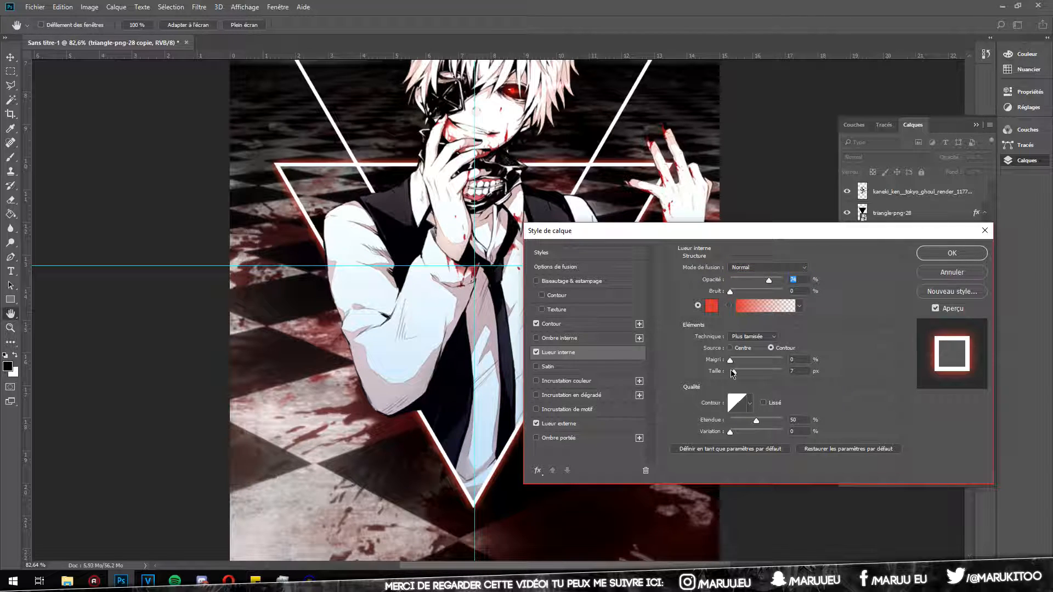
{"action": "left_click_drag", "start_coordinate": [738, 370], "coordinate": [739, 370]}
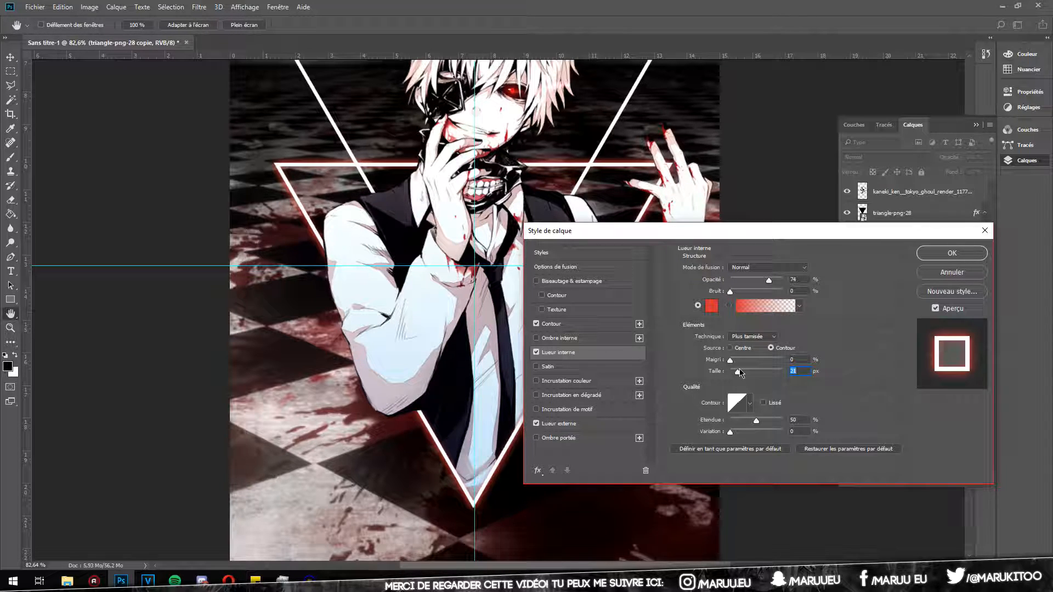
{"action": "left_click_drag", "start_coordinate": [740, 372], "coordinate": [742, 374]}
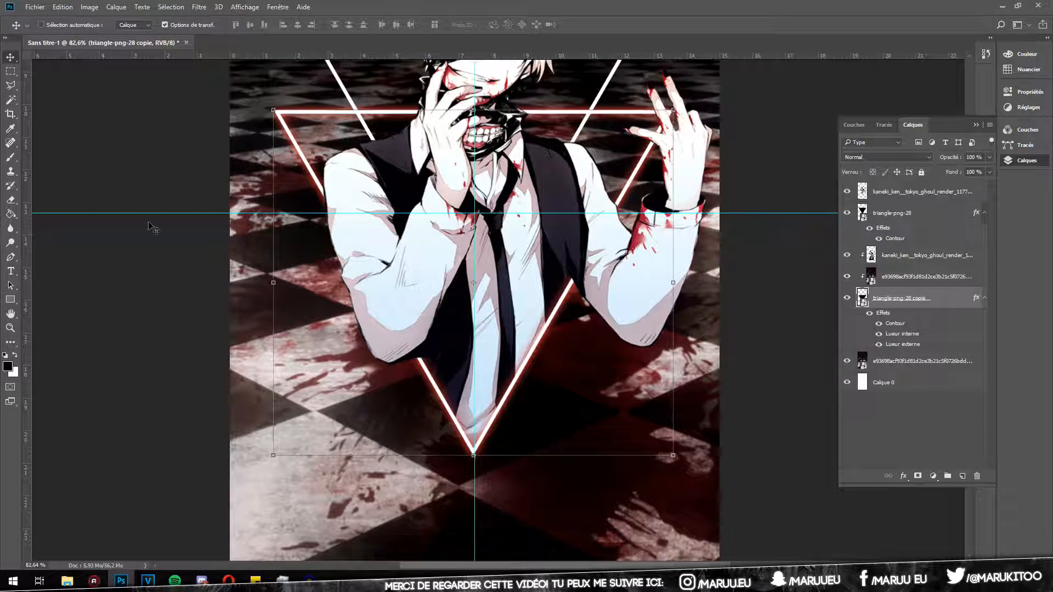
- Touch up the topmost render copy along the lower triangle's glowing edges with the Eraser reduced to 59 px
{"action": "left_click", "coordinate": [10, 198]}
{"action": "left_click", "coordinate": [906, 192]}
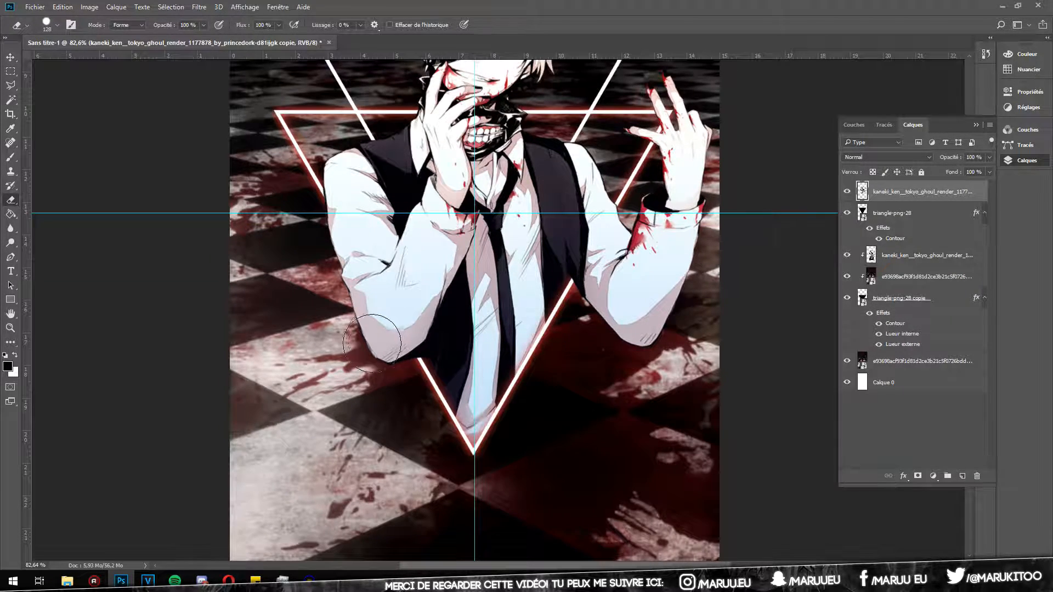
{"action": "scroll", "coordinate": [458, 337], "scroll_direction": "up", "scroll_amount": 3}
{"action": "mouse_move", "coordinate": [431, 372]}
{"action": "left_mouse_down"}
{"action": "mouse_move", "coordinate": [397, 401]}
{"action": "mouse_move", "coordinate": [437, 375]}
{"action": "left_mouse_up"}
{"action": "scroll", "coordinate": [436, 374], "scroll_direction": "up", "scroll_amount": 4}
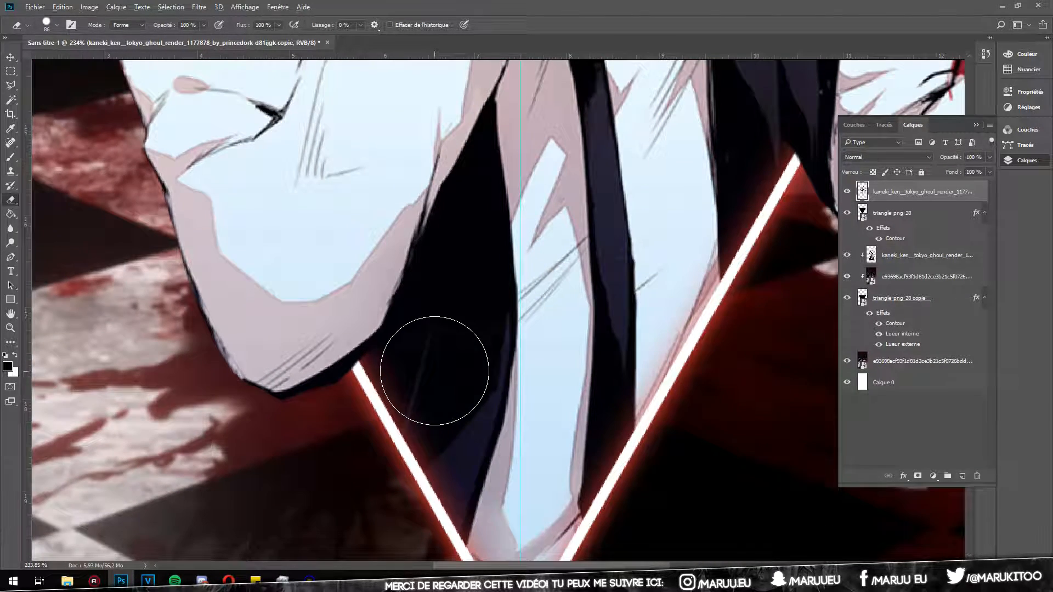
{"action": "right_click", "coordinate": [435, 369], "text": "alt"}
{"action": "scroll", "coordinate": [571, 314], "scroll_direction": "down", "scroll_amount": 5}
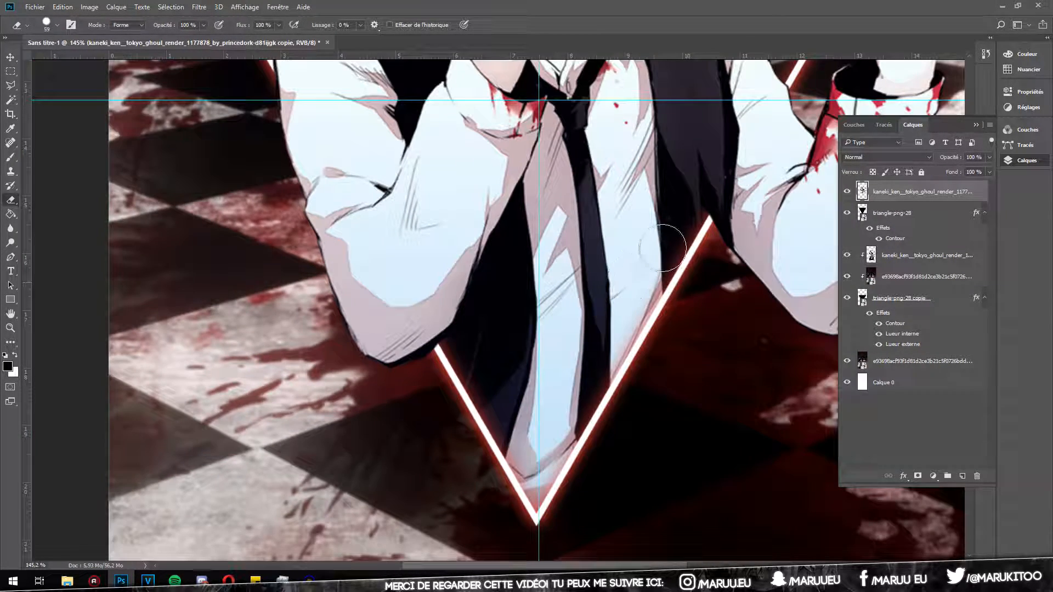
{"action": "scroll", "coordinate": [671, 268], "scroll_direction": "down", "scroll_amount": 5}
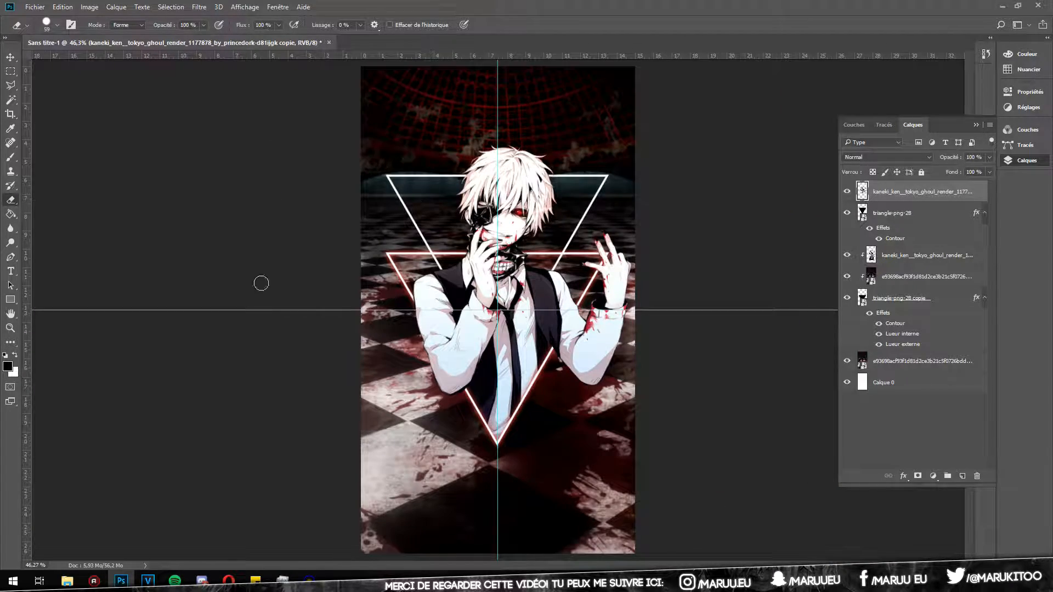
- Copy the lower triangle's layer style onto the upper outline-only triangle and set the upper triangle's fill opacity to 0%
{"action": "scroll", "coordinate": [604, 213], "scroll_direction": "up", "scroll_amount": 3}
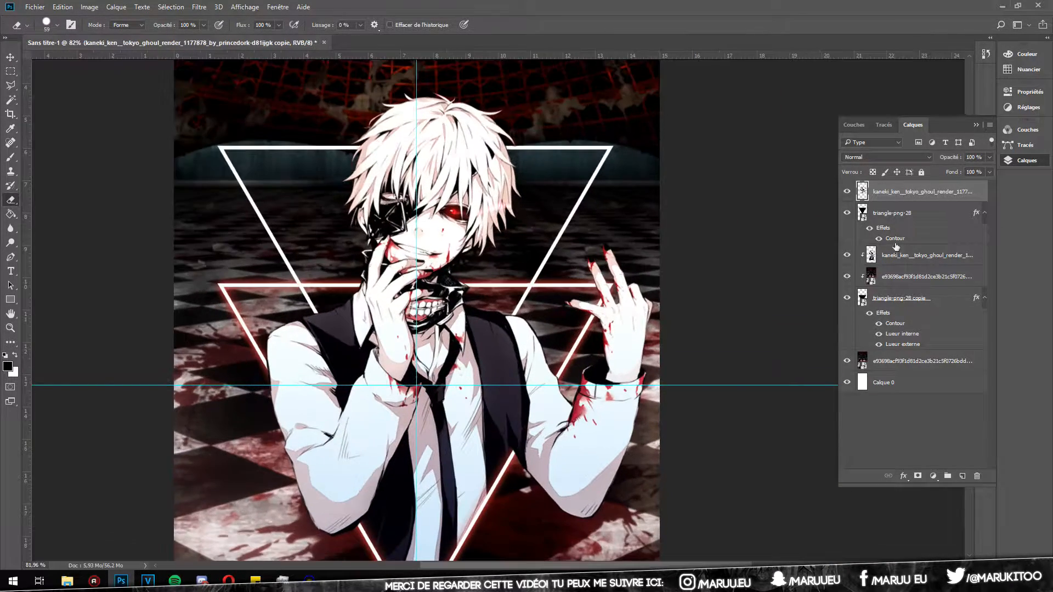
{"action": "right_click", "coordinate": [907, 301]}
{"action": "left_click", "coordinate": [767, 343]}
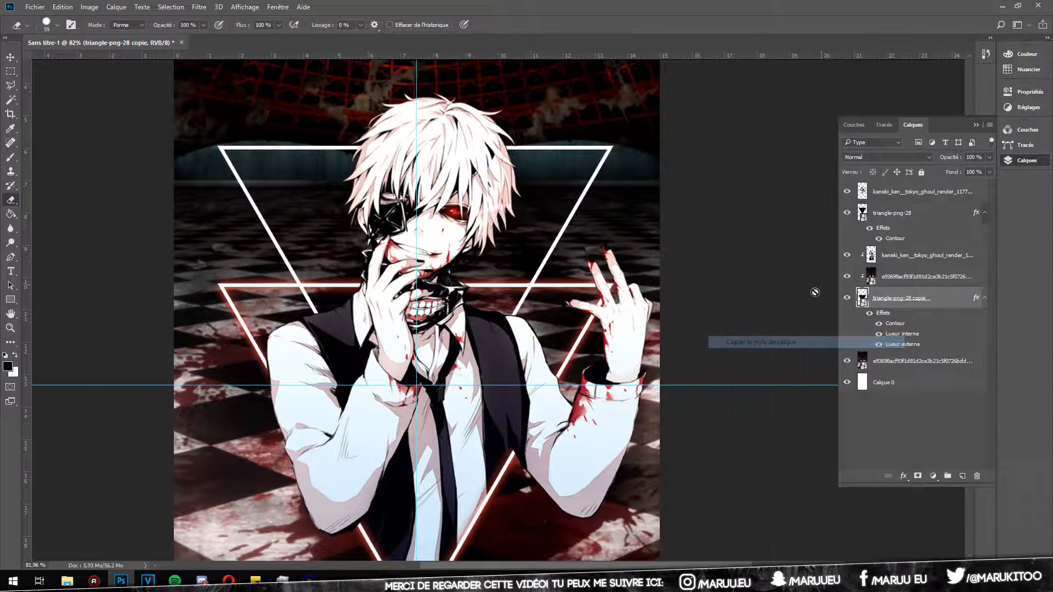
{"action": "right_click", "coordinate": [907, 212]}
{"action": "left_click", "coordinate": [773, 353]}
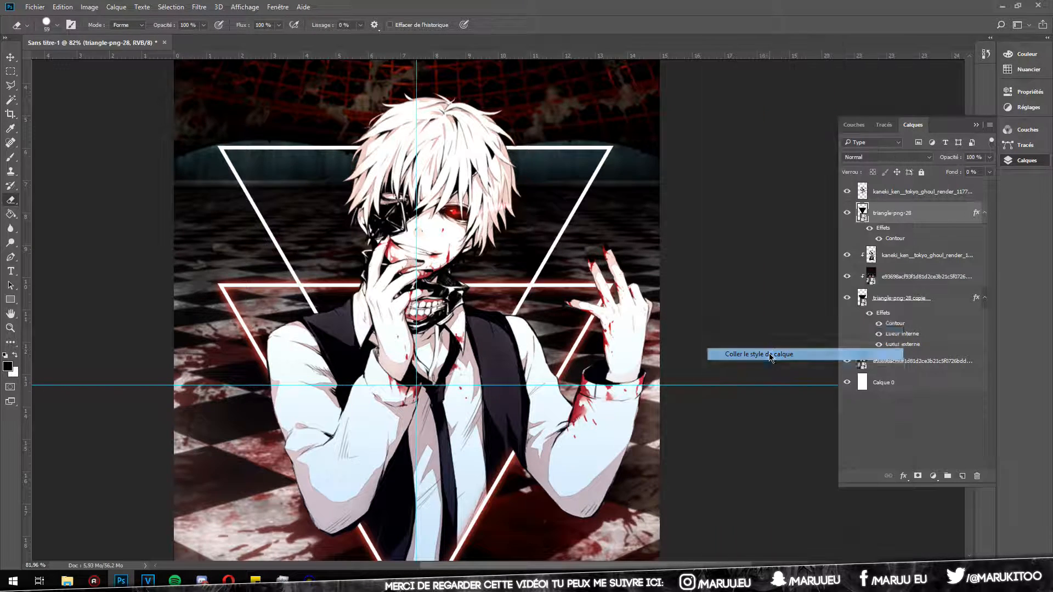
{"action": "left_click", "coordinate": [991, 173]}
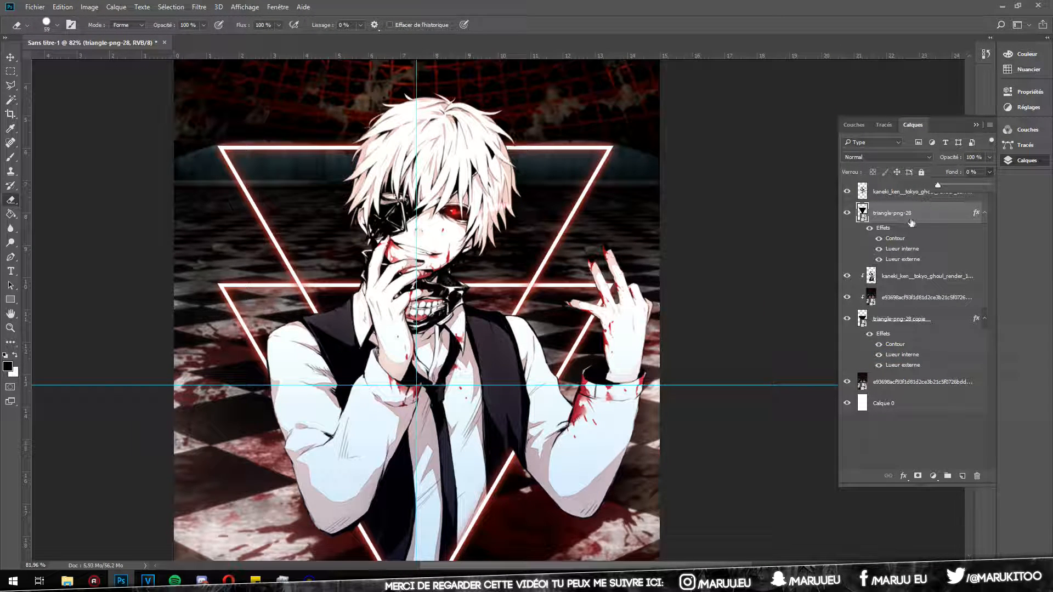
- Move the two triangles and both Kaneki render layers together slightly down the canvas and nudge them left
{"action": "left_click", "coordinate": [10, 327]}
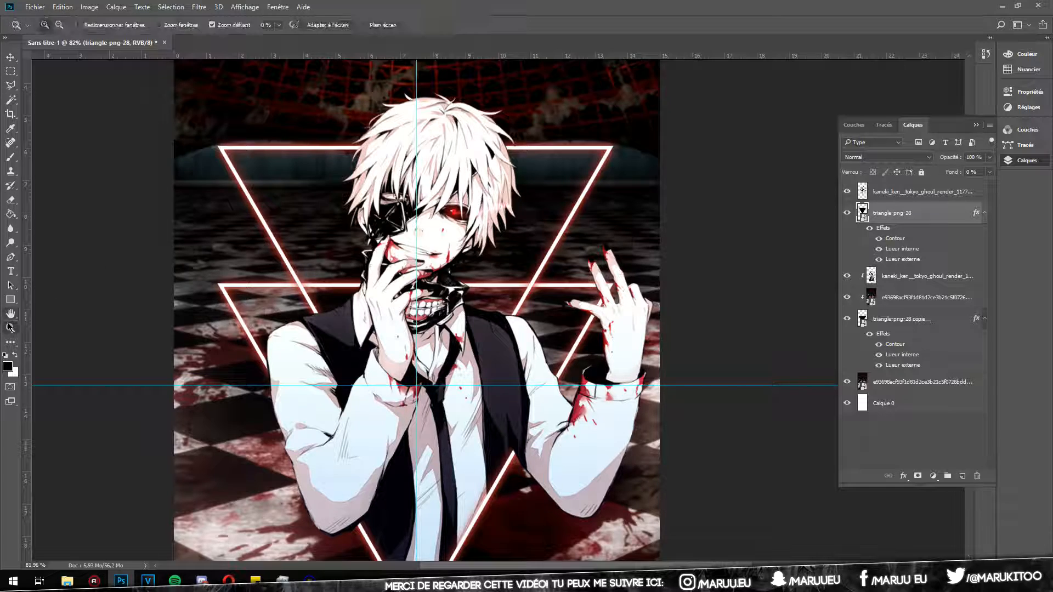
{"action": "left_click", "coordinate": [277, 25]}
{"action": "left_click", "coordinate": [316, 26]}
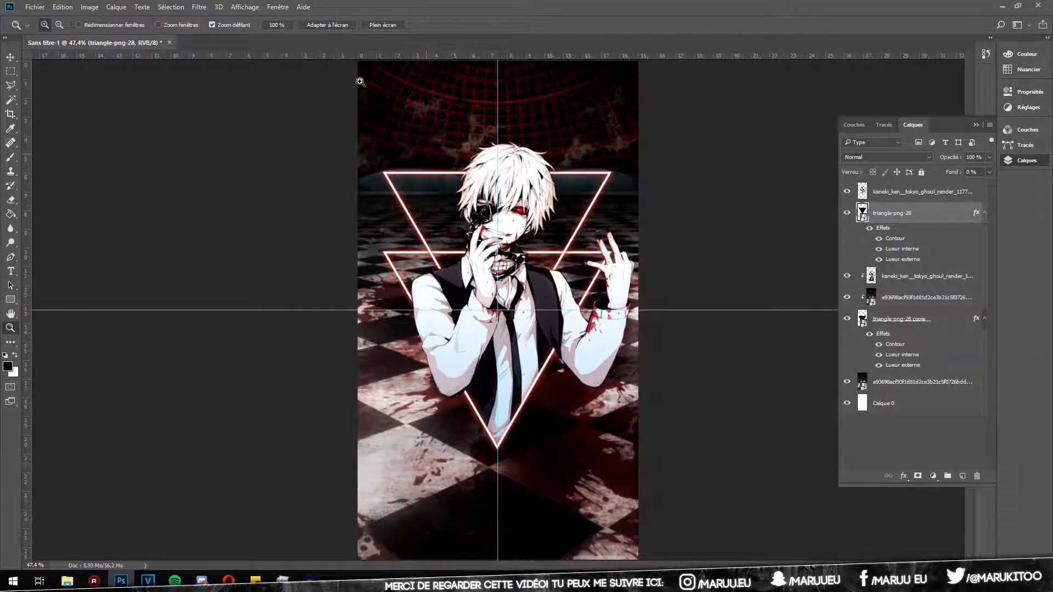
{"action": "left_click", "coordinate": [892, 197]}
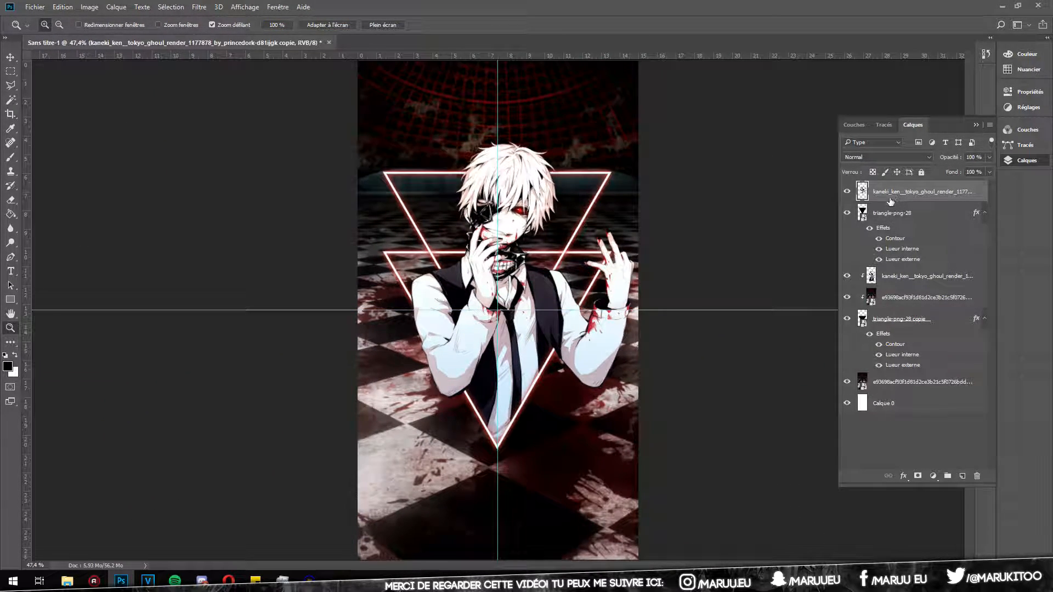
{"action": "left_click", "coordinate": [902, 322], "text": "shift"}
{"action": "left_click", "coordinate": [894, 299], "text": "ctrl"}
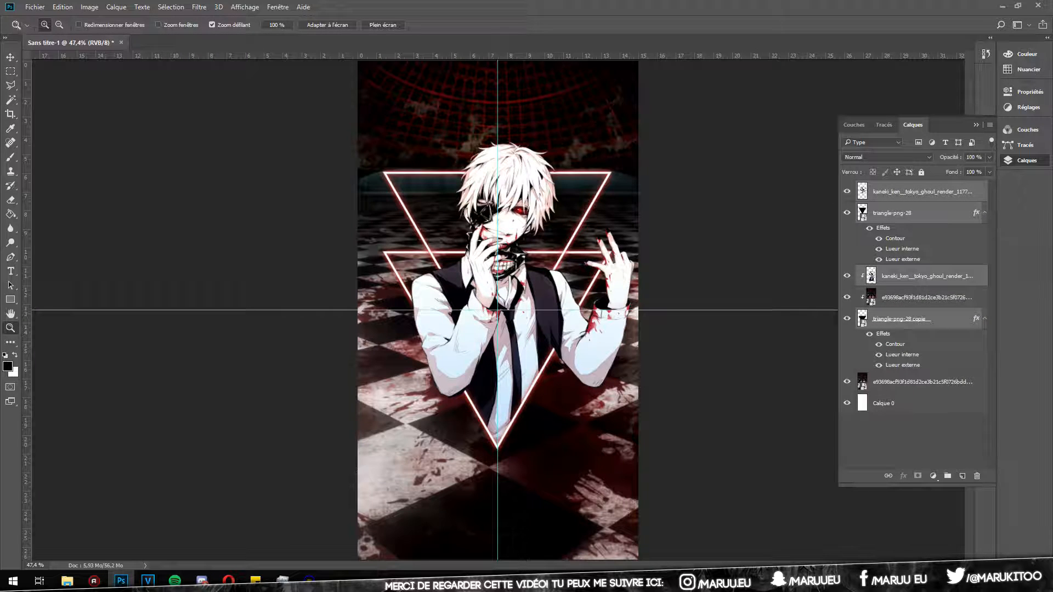
{"action": "key", "text": "v"}
{"action": "left_click_drag", "start_coordinate": [500, 250], "coordinate": [500, 263]}
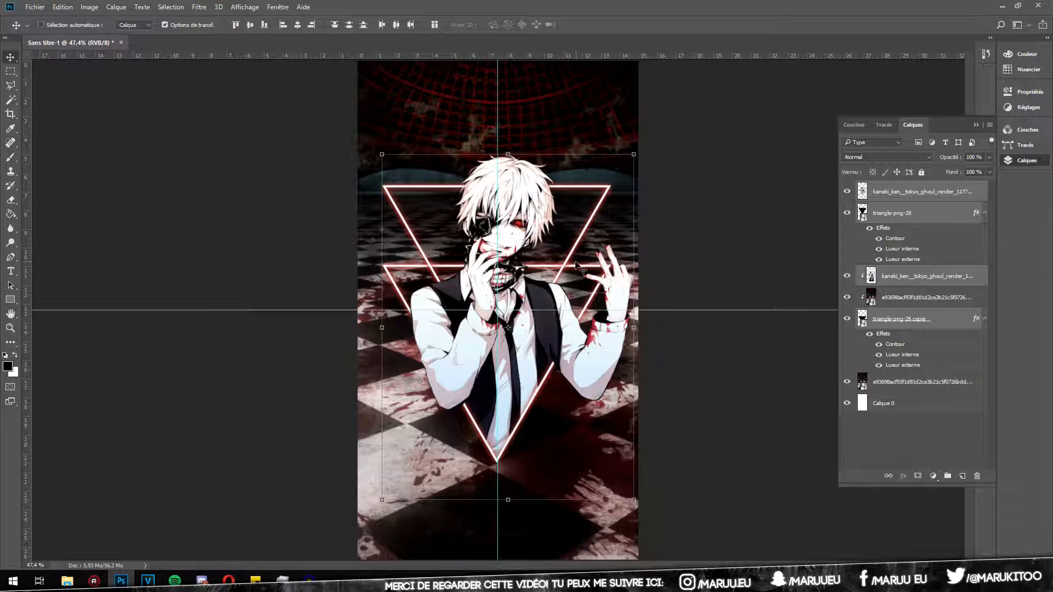
{"action": "key", "text": "Left"}
{"action": "key", "text": "Left"}
{"action": "key", "text": "Left"}
{"action": "key", "text": "Left"}
{"action": "key", "text": "Left"}
{"action": "key", "text": "Left"}
- Add a new layer above the topmost render copy and prepare a soft round black brush enlarged to 534 px
{"action": "left_click", "coordinate": [906, 198]}
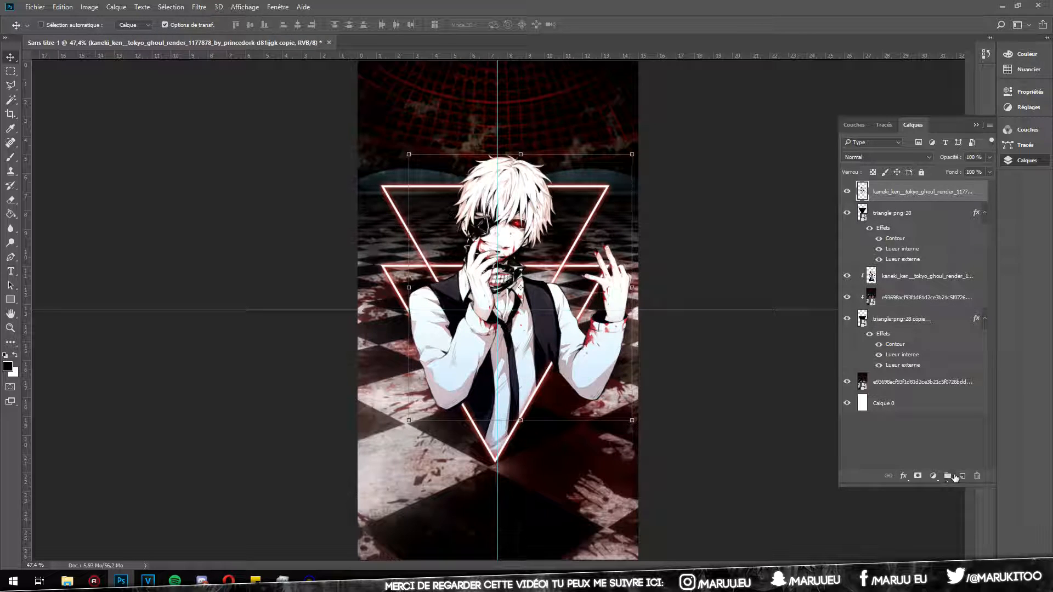
{"action": "left_click", "coordinate": [962, 475]}
{"action": "left_click", "coordinate": [10, 157]}
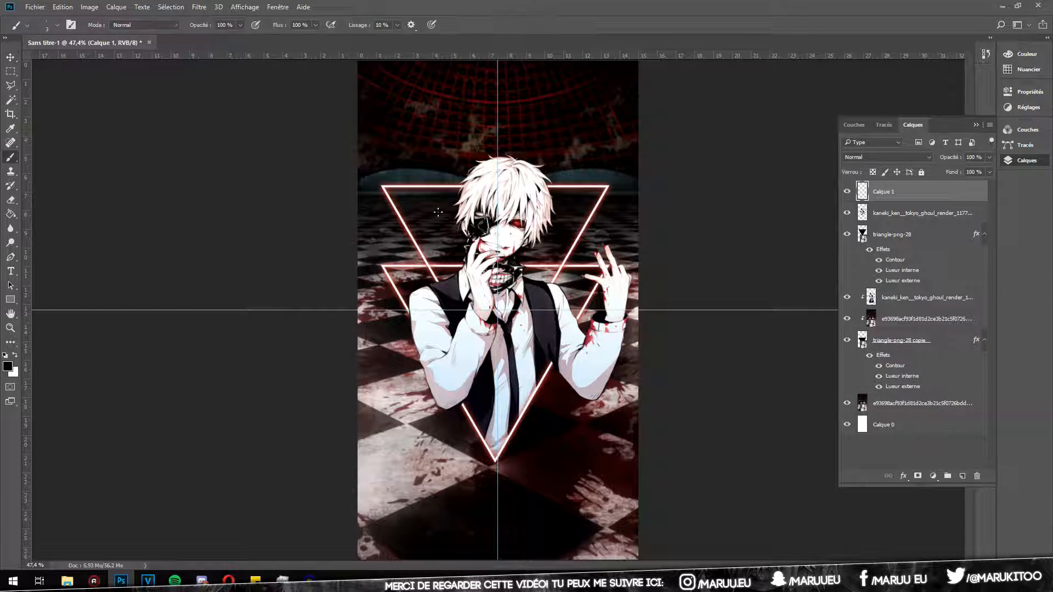
{"action": "right_click", "coordinate": [503, 214]}
{"action": "left_click", "coordinate": [598, 335]}
{"action": "left_click", "coordinate": [380, 196]}
{"action": "left_click_drag", "start_coordinate": [396, 192], "coordinate": [445, 193]}
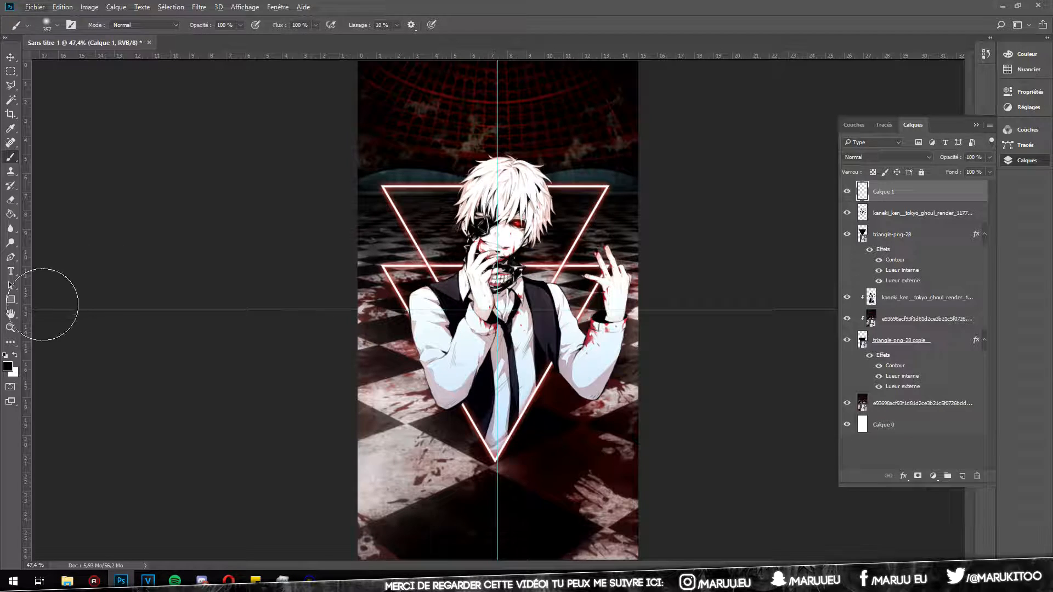
{"action": "right_click", "coordinate": [528, 193]}
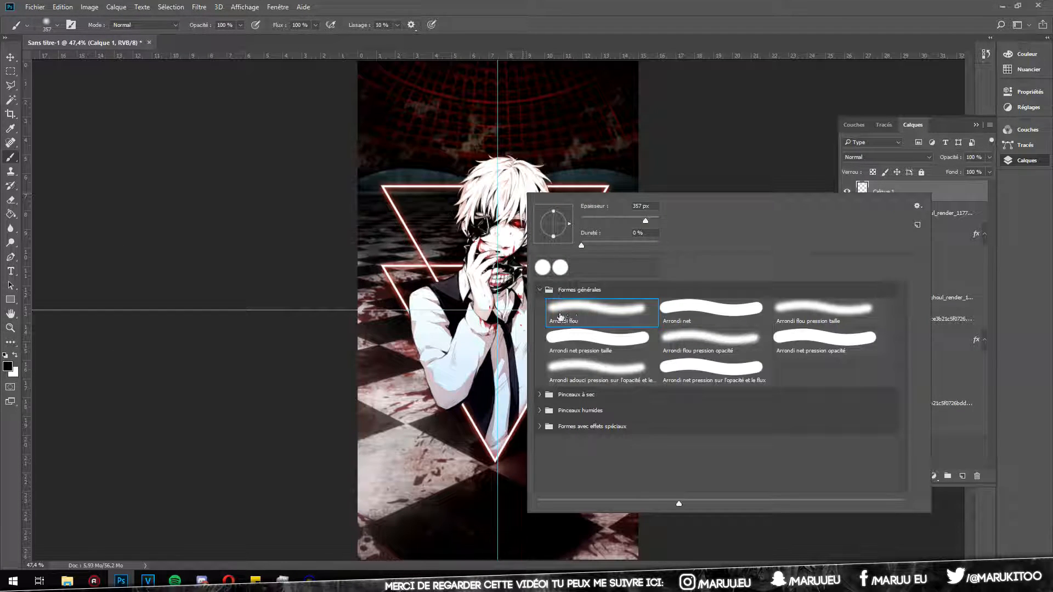
{"action": "left_click_drag", "start_coordinate": [445, 233], "coordinate": [466, 234]}
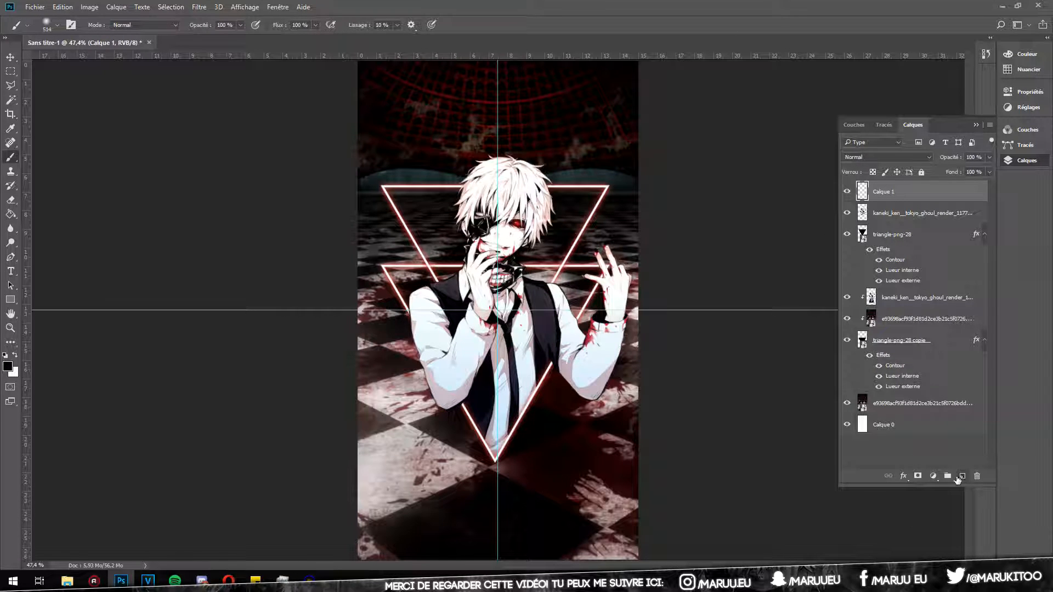
- Darken the wallpaper's edges on the new layer with the soft black brush enlarged to 582 px
{"action": "scroll", "coordinate": [568, 216], "scroll_direction": "down", "scroll_amount": 2}
{"action": "left_click_drag", "start_coordinate": [567, 217], "coordinate": [582, 217]}
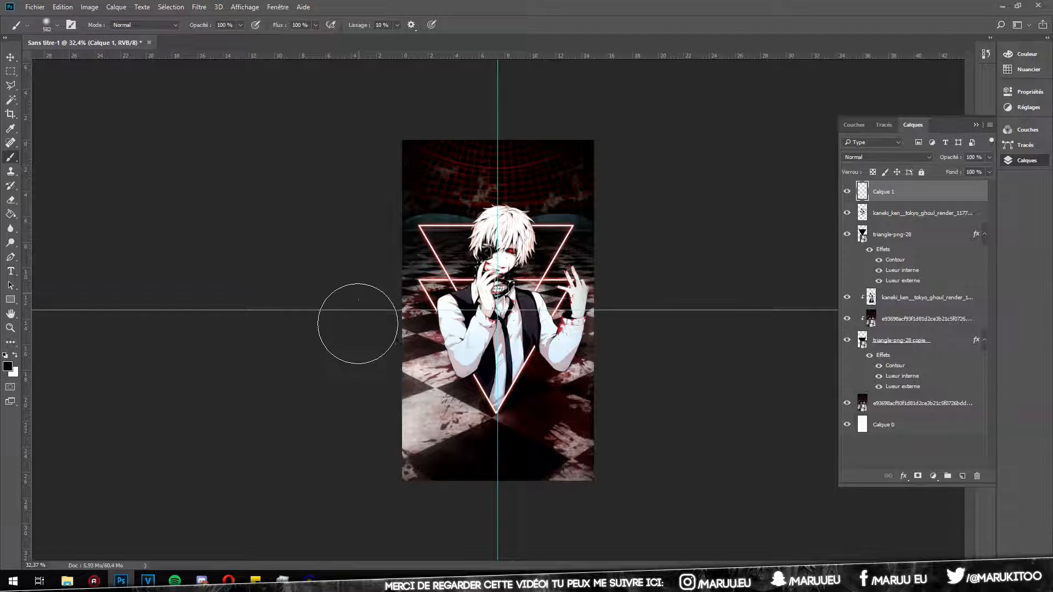
{"action": "left_click", "coordinate": [11, 328]}
{"action": "scroll", "coordinate": [448, 218], "scroll_direction": "up", "scroll_amount": 5}
{"action": "left_click", "coordinate": [10, 57]}
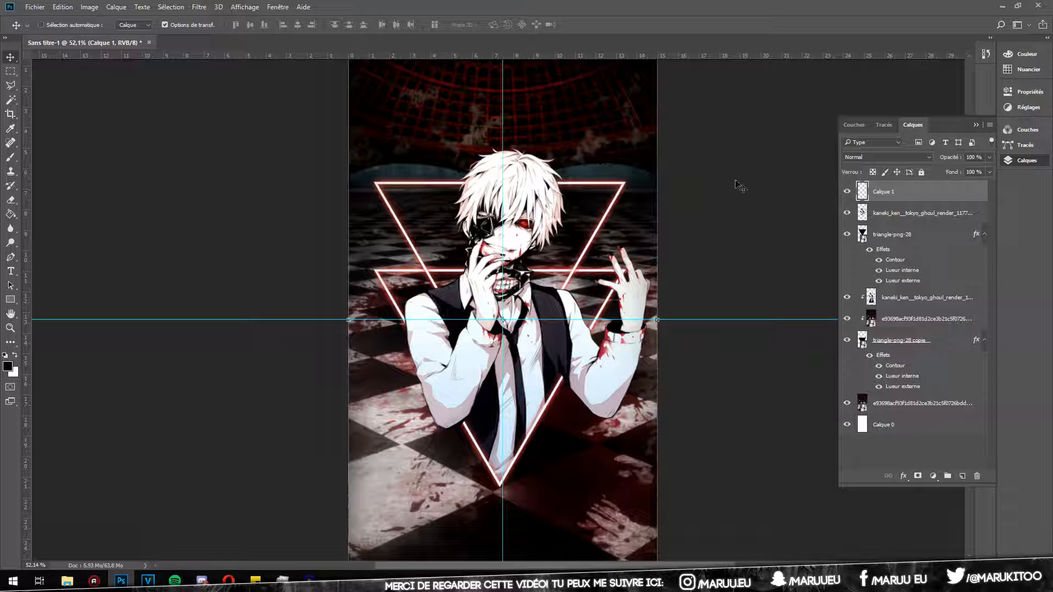
- Duplicate the layers from the render copy down to the checkered background, convert the duplicates to one smart object and hide the originals
{"action": "left_click", "coordinate": [912, 213]}
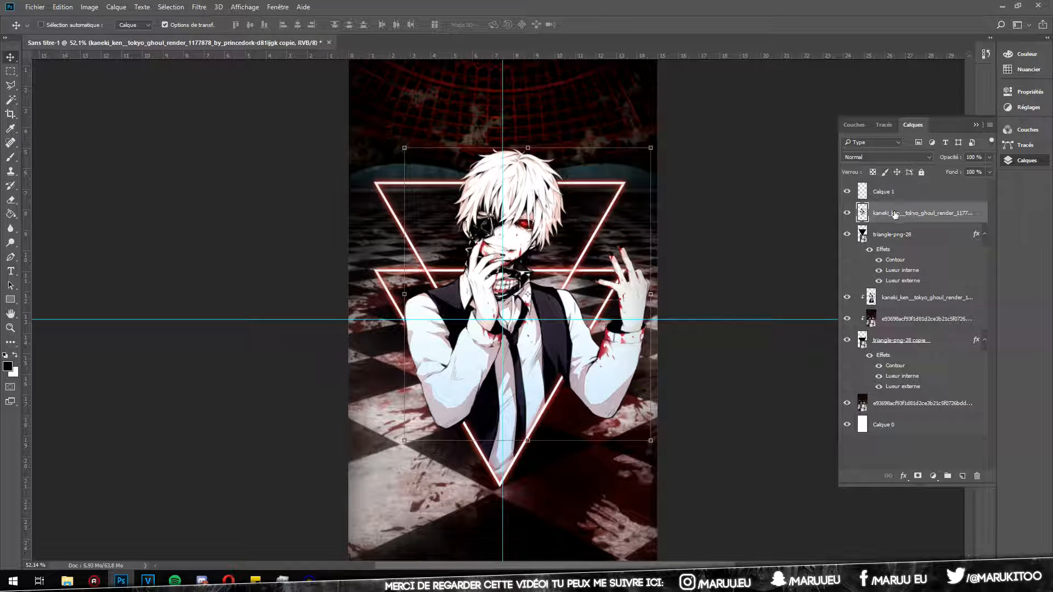
{"action": "left_click", "coordinate": [886, 405], "text": "shift"}
{"action": "key", "text": "ctrl+j"}
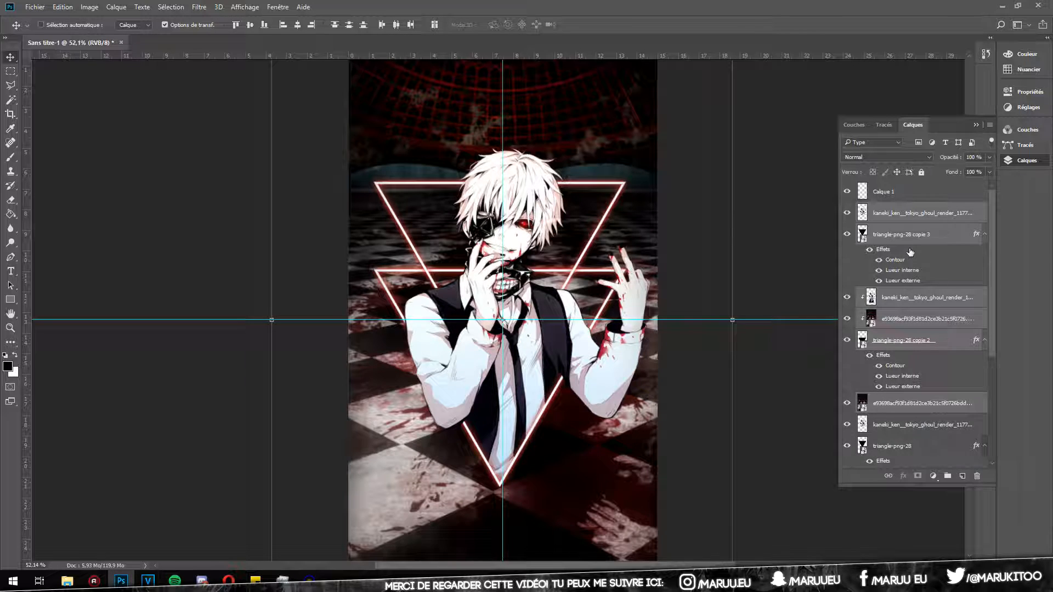
{"action": "right_click", "coordinate": [905, 403]}
{"action": "left_click", "coordinate": [774, 147]}
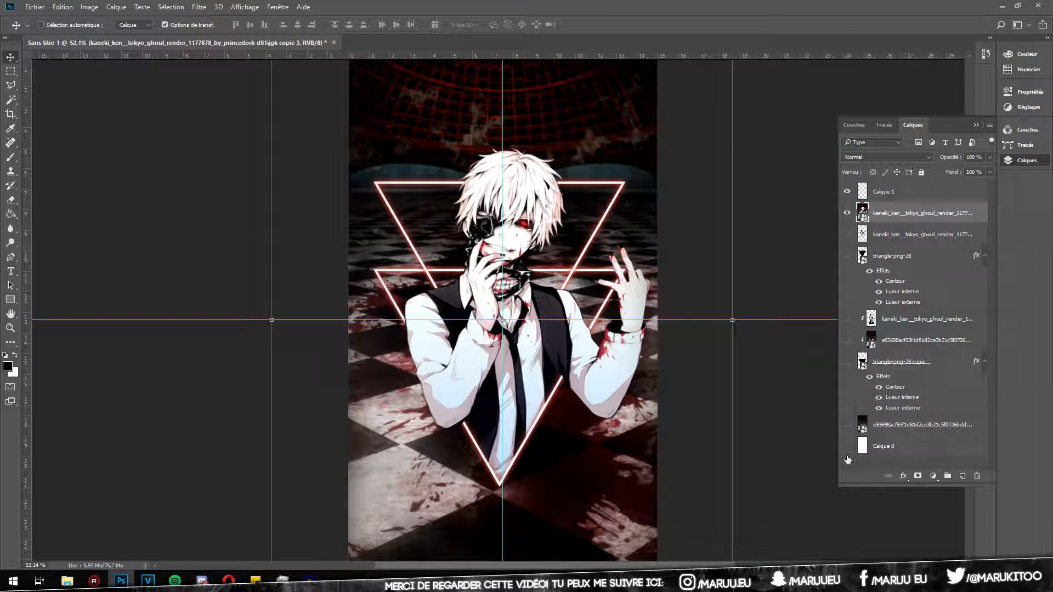
- Try a colour-split effect by duplicating the smart object, disabling the copy's red channel and nudging it left
{"action": "key", "text": "ctrl+j"}
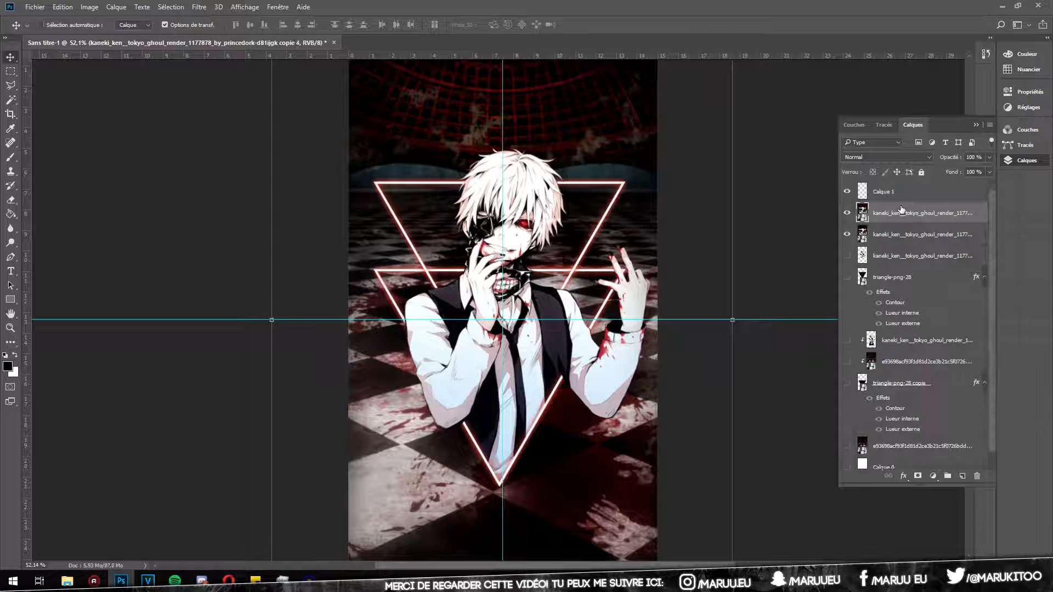
{"action": "double_click", "coordinate": [901, 209]}
{"action": "left_click", "coordinate": [735, 316]}
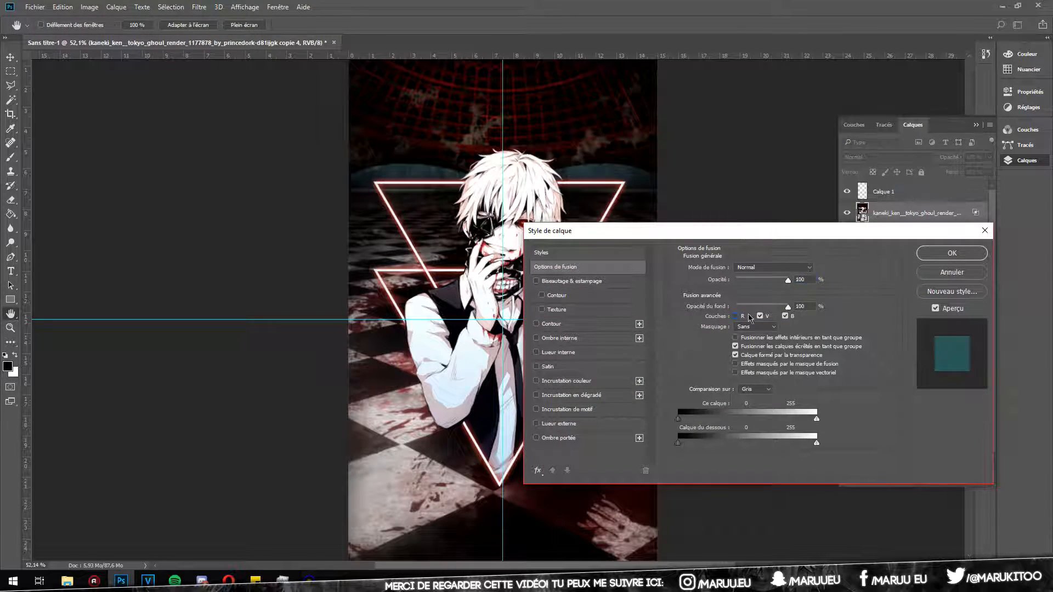
{"action": "left_click", "coordinate": [952, 253]}
{"action": "key", "text": "Left"}
{"action": "key", "text": "Left"}
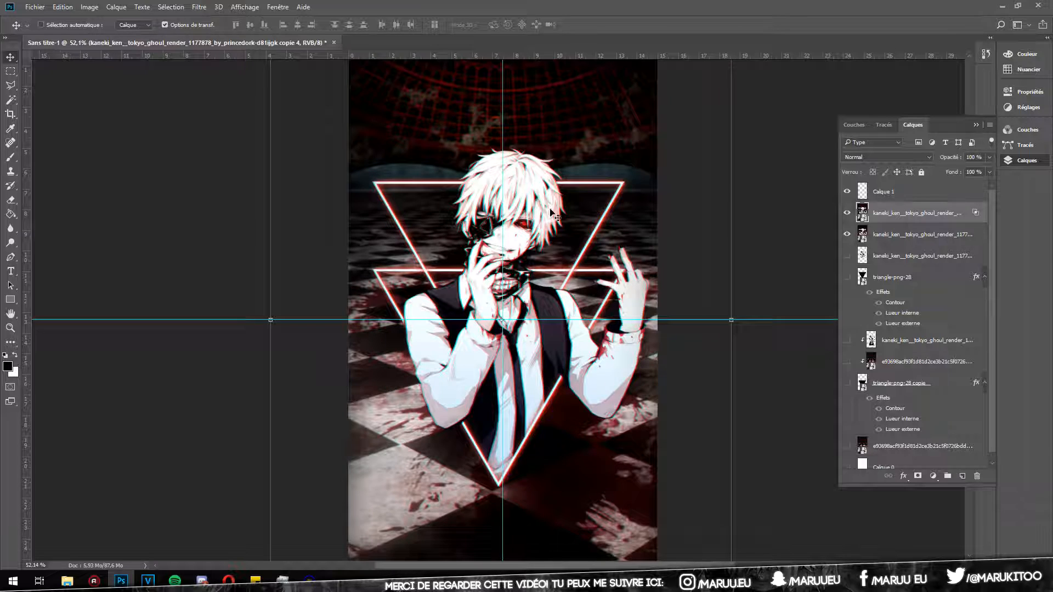
- Try a second colour-split copy of the smart object with its green channel disabled, shifted slightly to the right
{"action": "key", "text": "ctrl+j"}
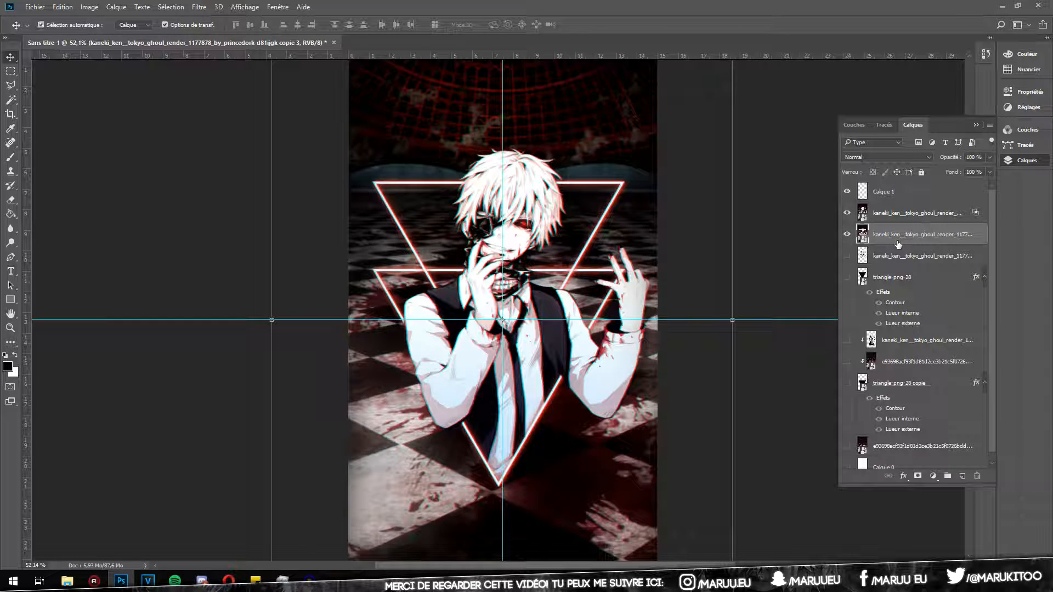
{"action": "double_click", "coordinate": [901, 213]}
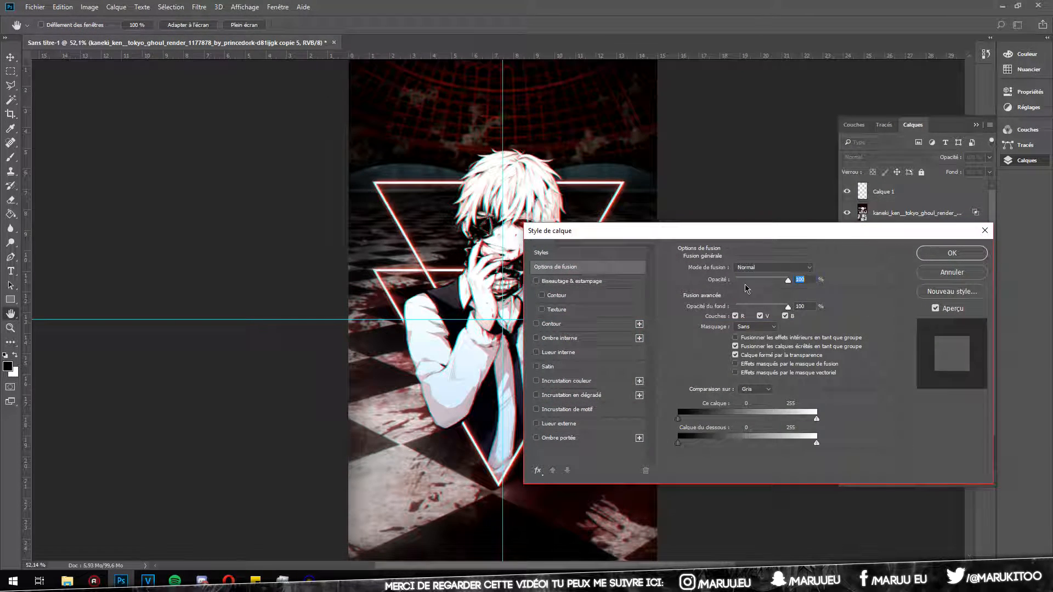
{"action": "left_click", "coordinate": [760, 317]}
{"action": "left_click", "coordinate": [951, 252]}
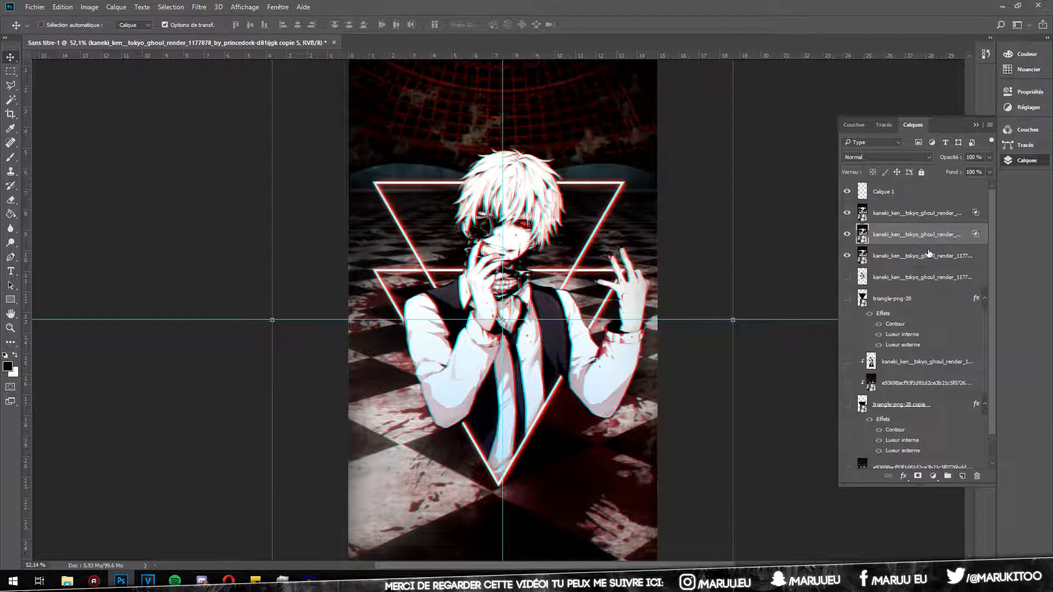
- Inspect the colour-split effect at 100% zoom and delete the two channel-shifted copies
{"action": "left_click", "coordinate": [894, 215]}
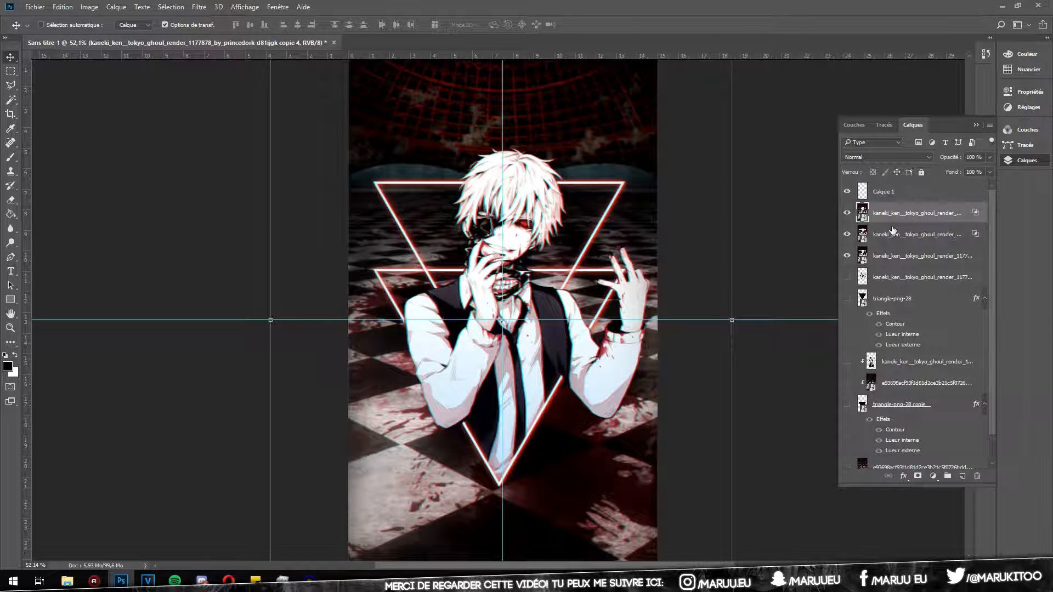
{"action": "left_click", "coordinate": [10, 328]}
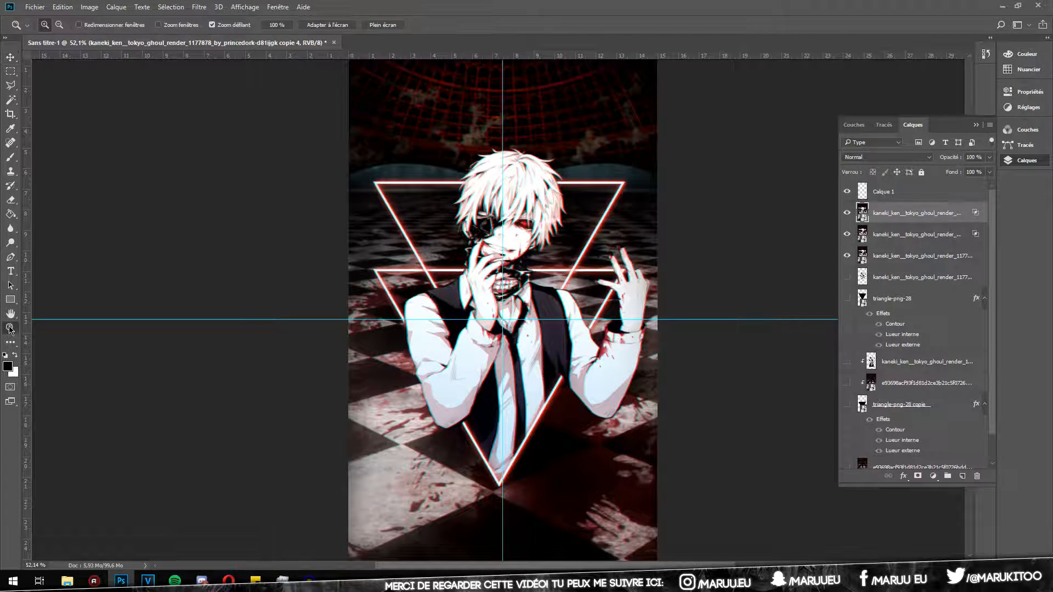
{"action": "left_click", "coordinate": [269, 24]}
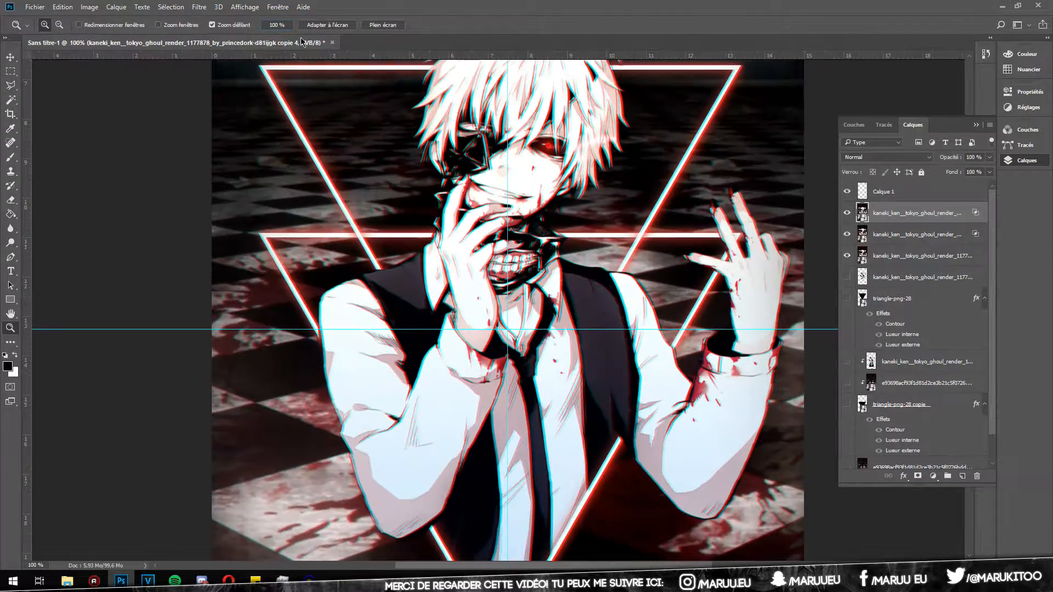
{"action": "left_click", "coordinate": [10, 57]}
{"action": "key", "text": "ctrl+0"}
{"action": "key", "text": "Delete"}
{"action": "key", "text": "Delete"}
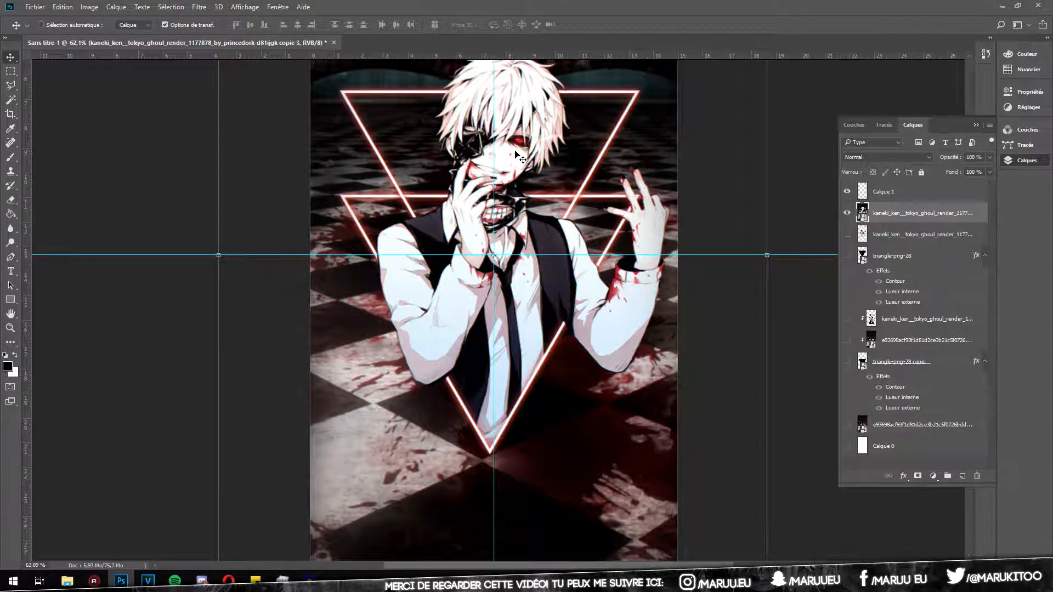
- Create a second blank portrait document and unlock its background as a regular layer
{"action": "scroll", "coordinate": [521, 153], "scroll_direction": "down", "scroll_amount": 5}
{"action": "scroll", "coordinate": [532, 201], "scroll_direction": "up", "scroll_amount": 4}
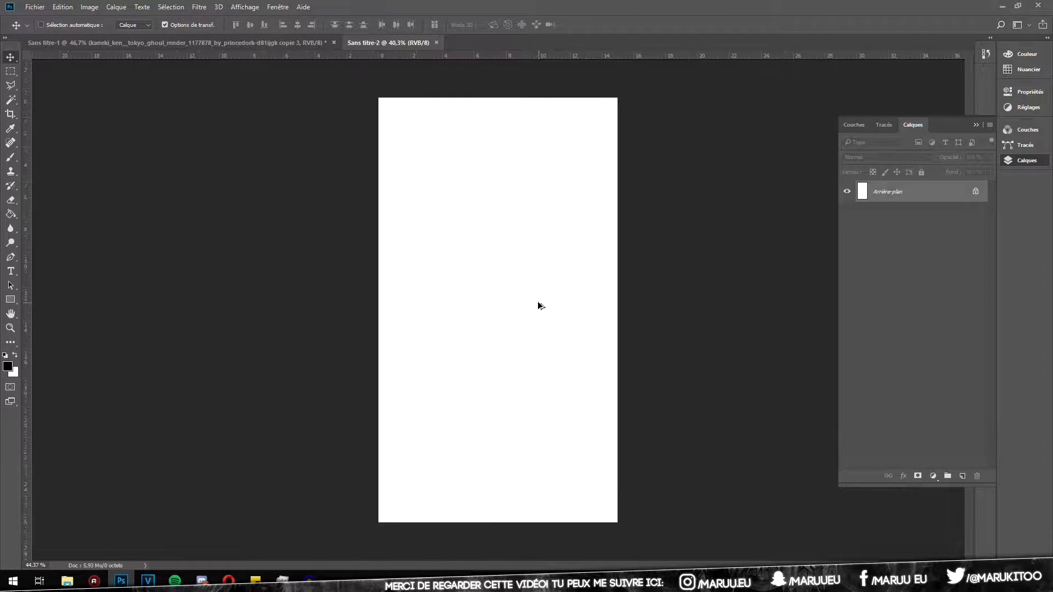
{"action": "scroll", "coordinate": [541, 305], "scroll_direction": "up", "scroll_amount": 1}
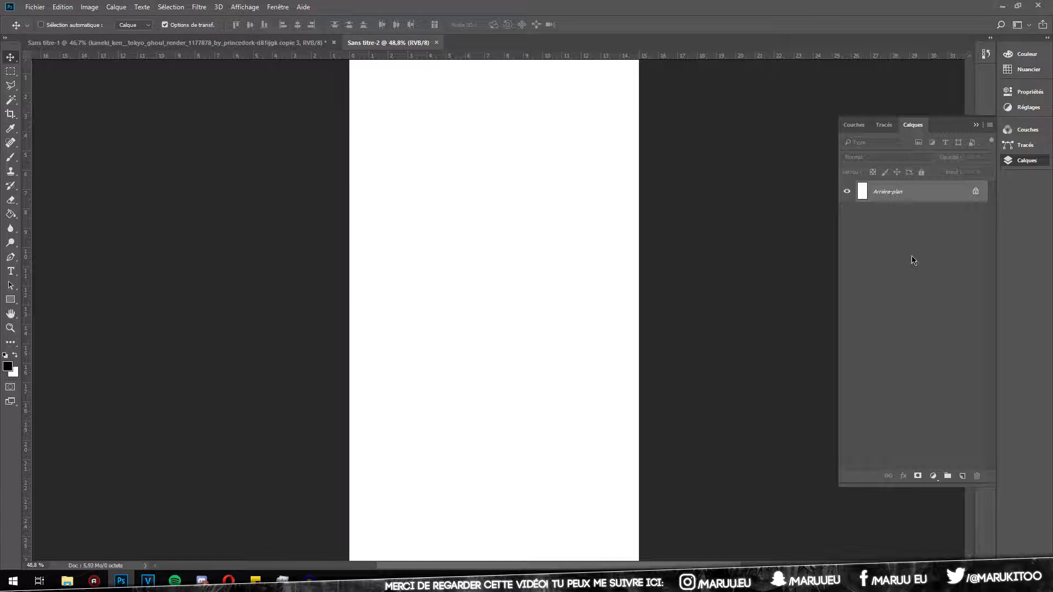
{"action": "left_click", "coordinate": [966, 193]}
{"action": "key", "text": "ctrl+t"}
{"action": "key", "text": "ctrl+0"}
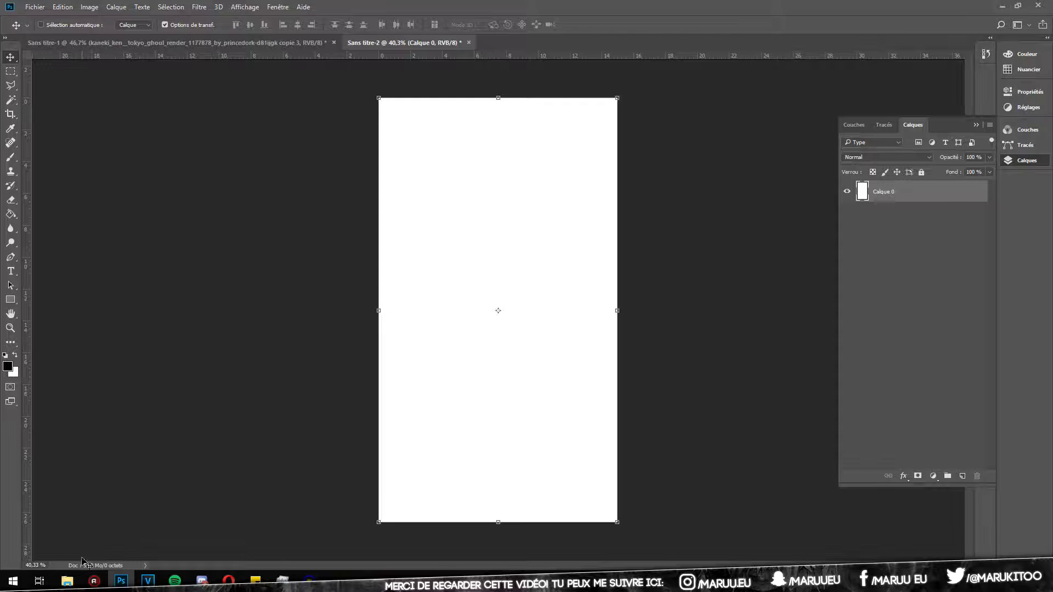
- Place the railway night image jmrccdsmwxxogkupqtkw from the Fonds folder into the new document
{"action": "left_click", "coordinate": [66, 581]}
{"action": "left_click", "coordinate": [369, 126]}
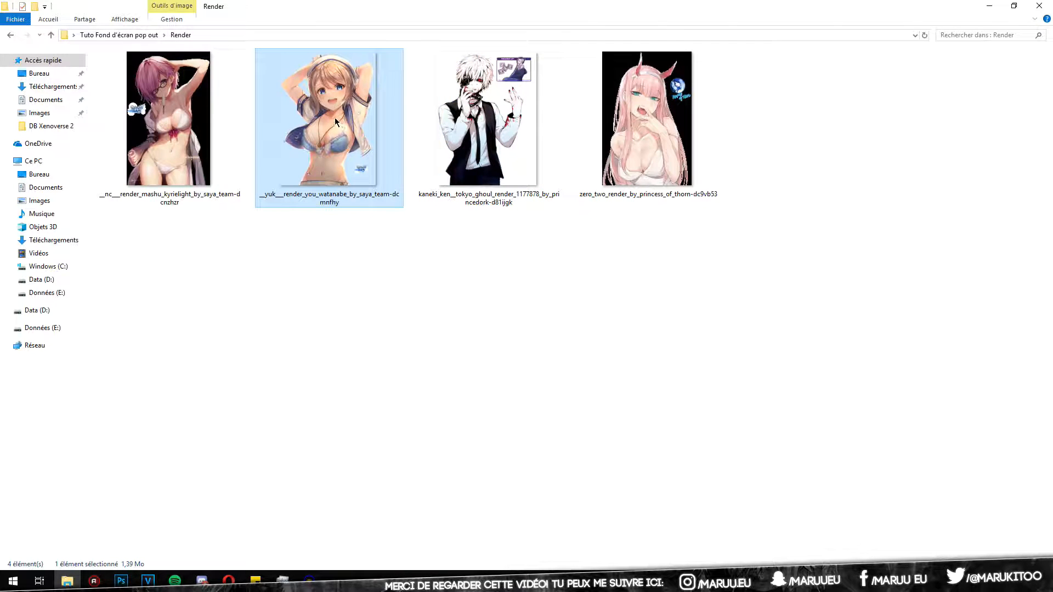
{"action": "left_click", "coordinate": [106, 35]}
{"action": "double_click", "coordinate": [170, 121]}
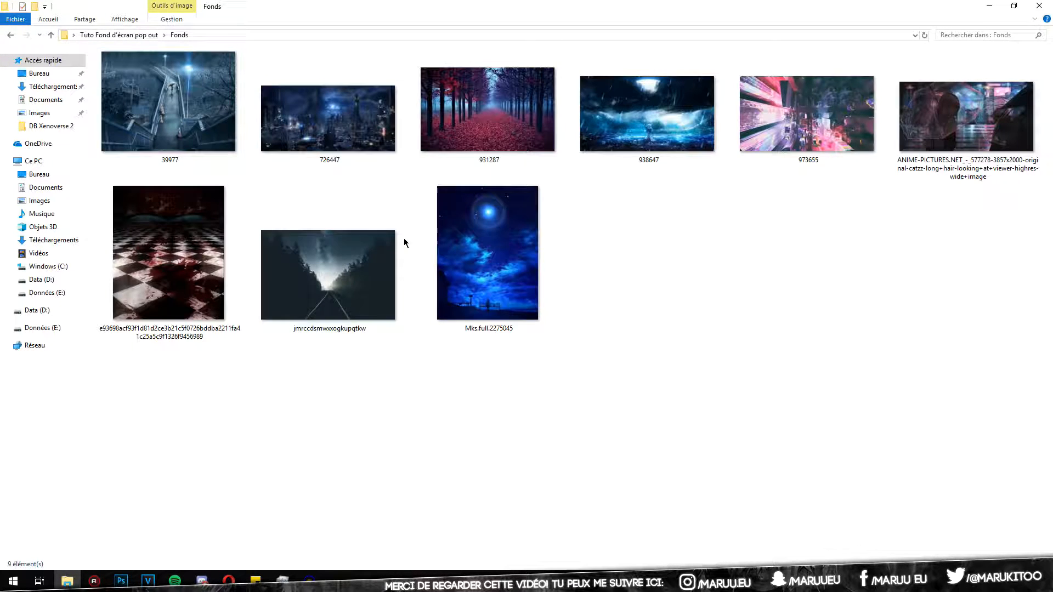
{"action": "left_click_drag", "start_coordinate": [340, 272], "coordinate": [377, 360]}
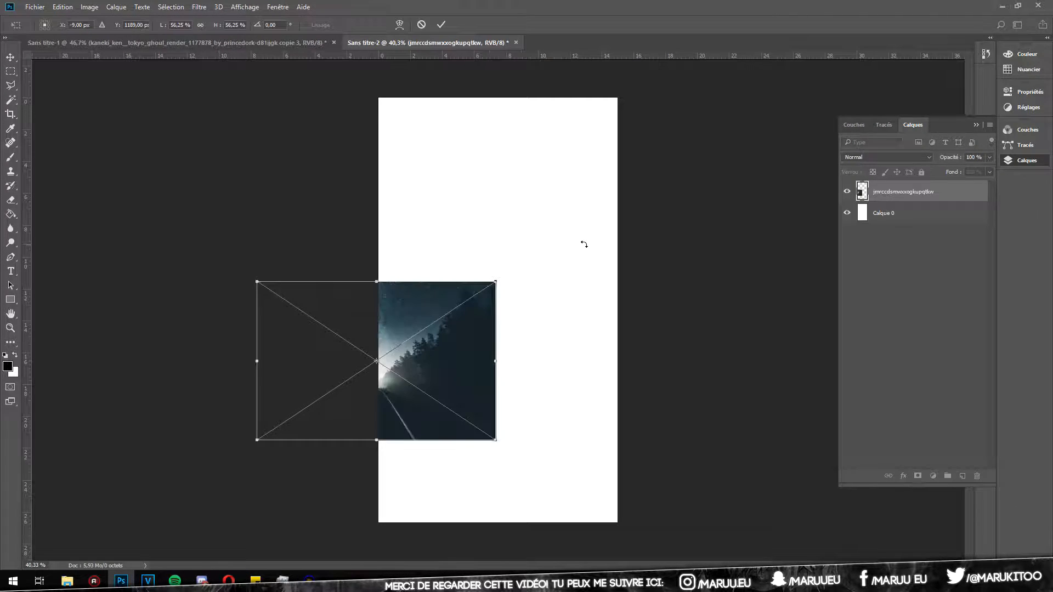
- Enlarge the railway image to about 152.7% so it fills the canvas height and centre the tracks horizontally
{"action": "left_click_drag", "start_coordinate": [492, 283], "coordinate": [776, 115]}
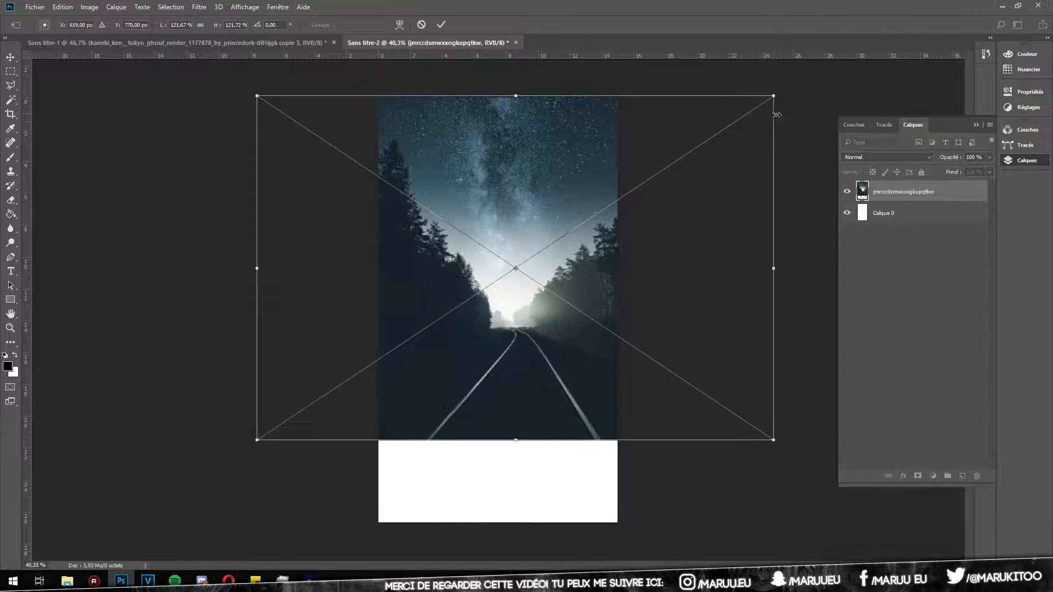
{"action": "left_click_drag", "start_coordinate": [767, 440], "coordinate": [904, 525]}
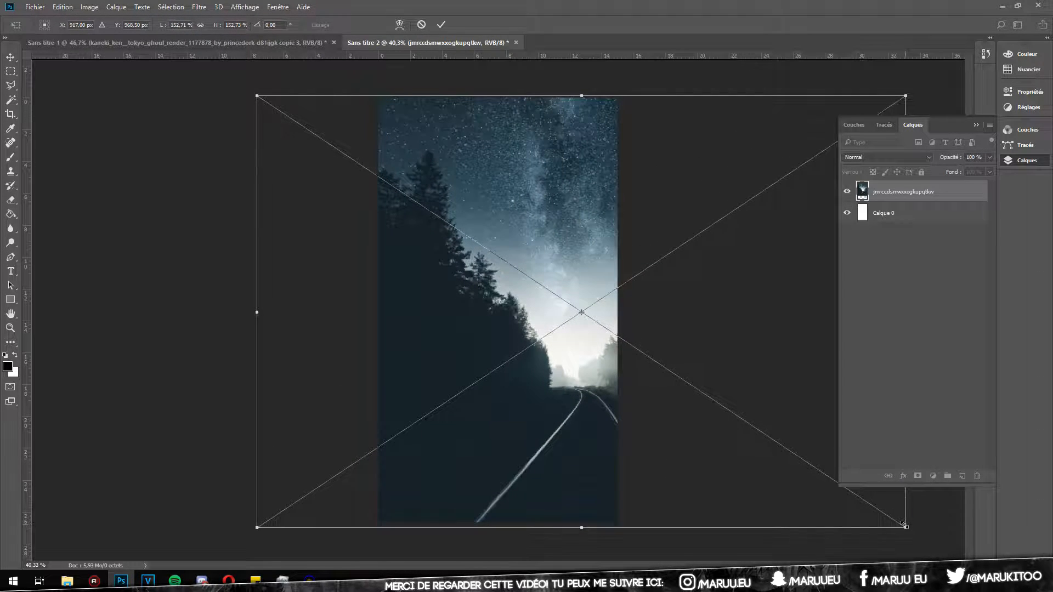
{"action": "key", "text": "Return"}
{"action": "left_click_drag", "start_coordinate": [656, 396], "coordinate": [565, 383]}
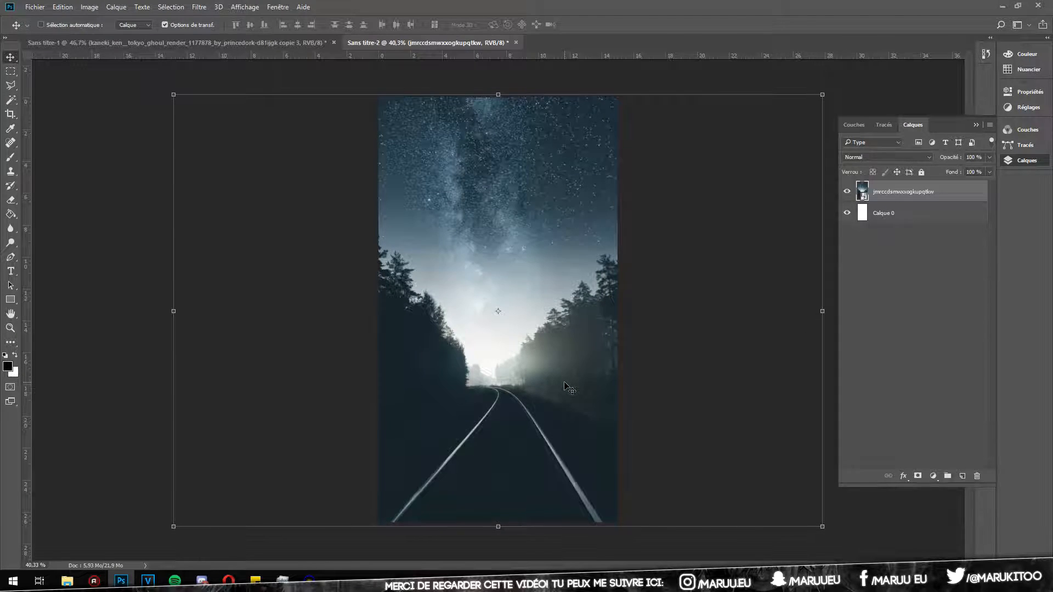
- Open the Formes folder and preview its shape images, including the diamond 32390.png and triangle-png-28.png
{"action": "left_click", "coordinate": [67, 582]}
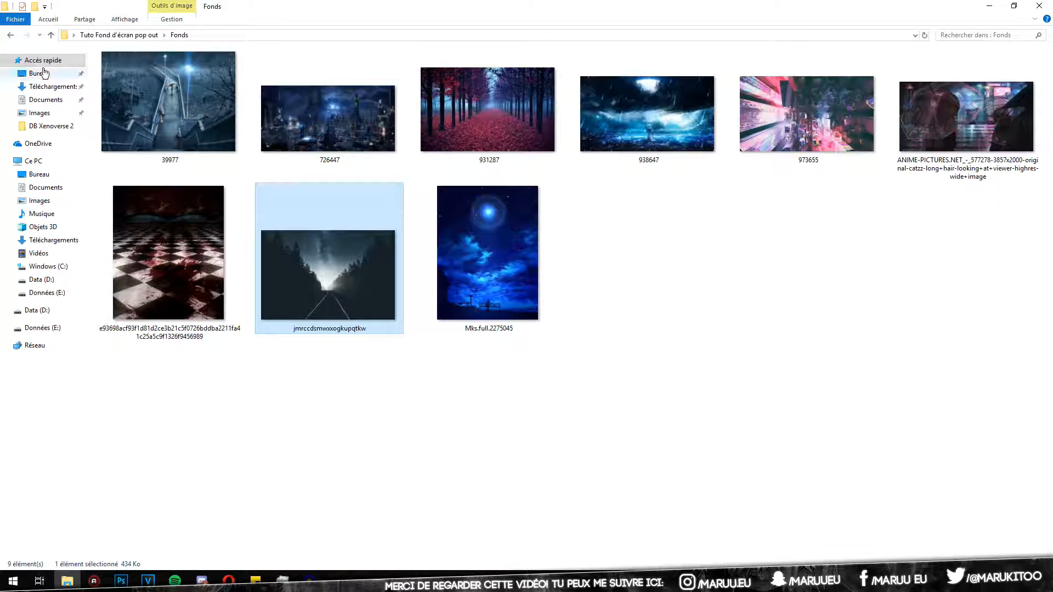
{"action": "left_click", "coordinate": [10, 34]}
{"action": "double_click", "coordinate": [332, 141]}
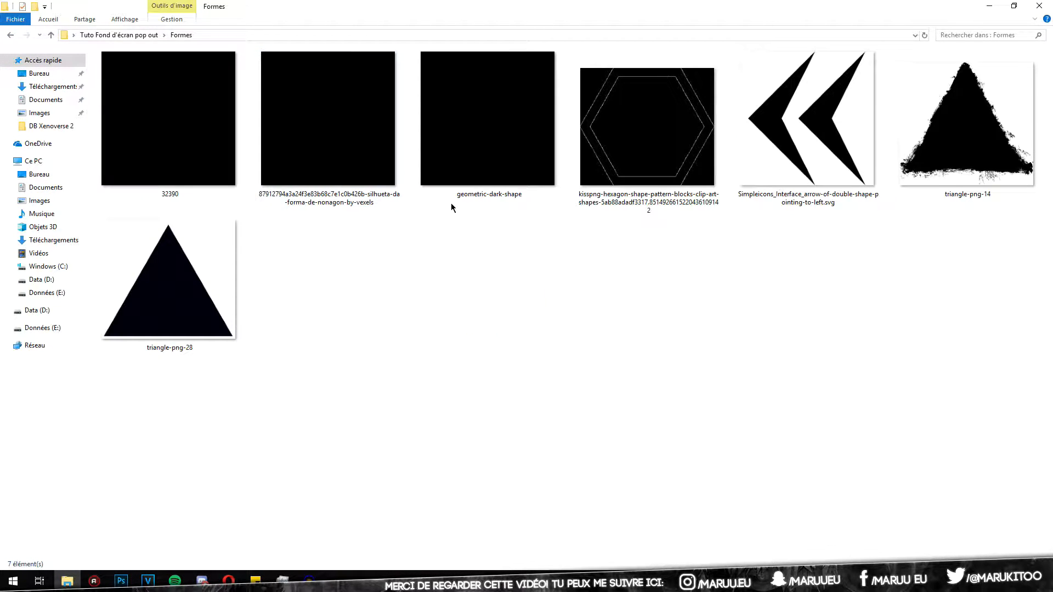
{"action": "double_click", "coordinate": [214, 130]}
{"action": "key", "text": "Right"}
{"action": "key", "text": "Left"}
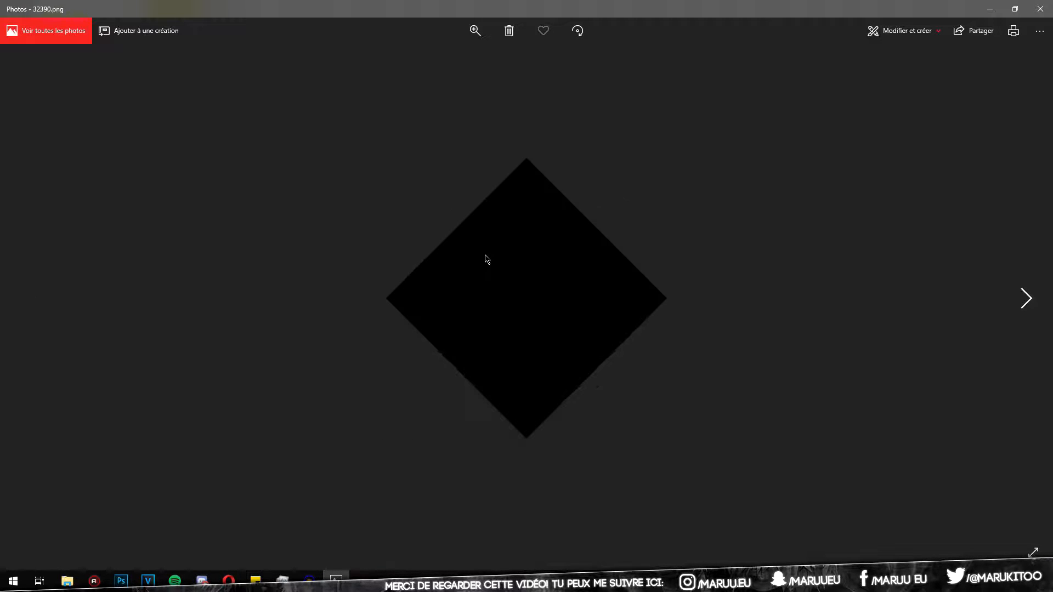
{"action": "key", "text": "Right"}
{"action": "key", "text": "Right"}
{"action": "key", "text": "Right"}
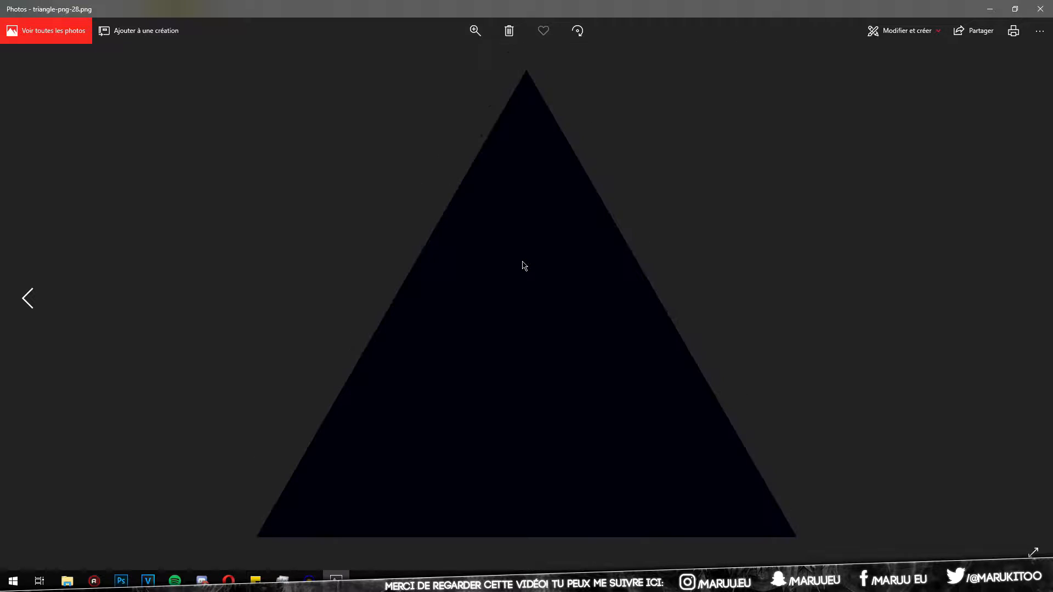
{"action": "key", "text": "Left"}
{"action": "key", "text": "Left"}
{"action": "key", "text": "Left"}
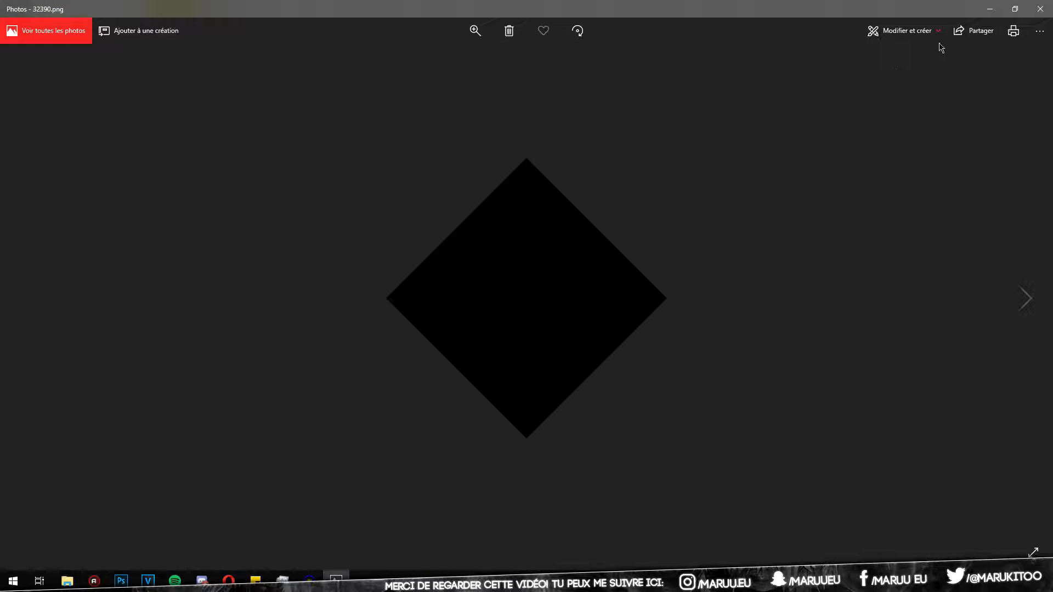
{"action": "left_click", "coordinate": [1040, 8]}
- Place the diamond image 32390 in the railway document, enlarge it to about 234.4% and centre it horizontally
{"action": "left_click_drag", "start_coordinate": [162, 138], "coordinate": [469, 390]}
{"action": "left_click_drag", "start_coordinate": [490, 336], "coordinate": [630, 248]}
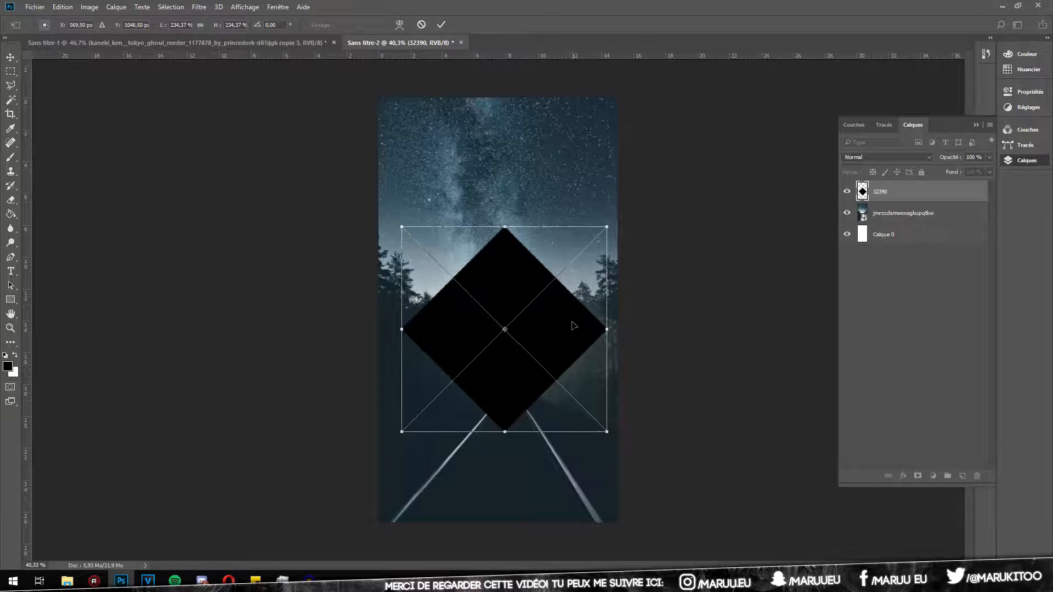
{"action": "mouse_move", "coordinate": [572, 326]}
{"action": "left_mouse_down"}
{"action": "mouse_move", "coordinate": [553, 324]}
{"action": "mouse_move", "coordinate": [566, 323]}
{"action": "left_mouse_up"}
{"action": "key", "text": "Return"}
- Add a horizontal and a vertical guide through the centre of the canvas, aligned to the Calque 0 layer
{"action": "left_click", "coordinate": [852, 230]}
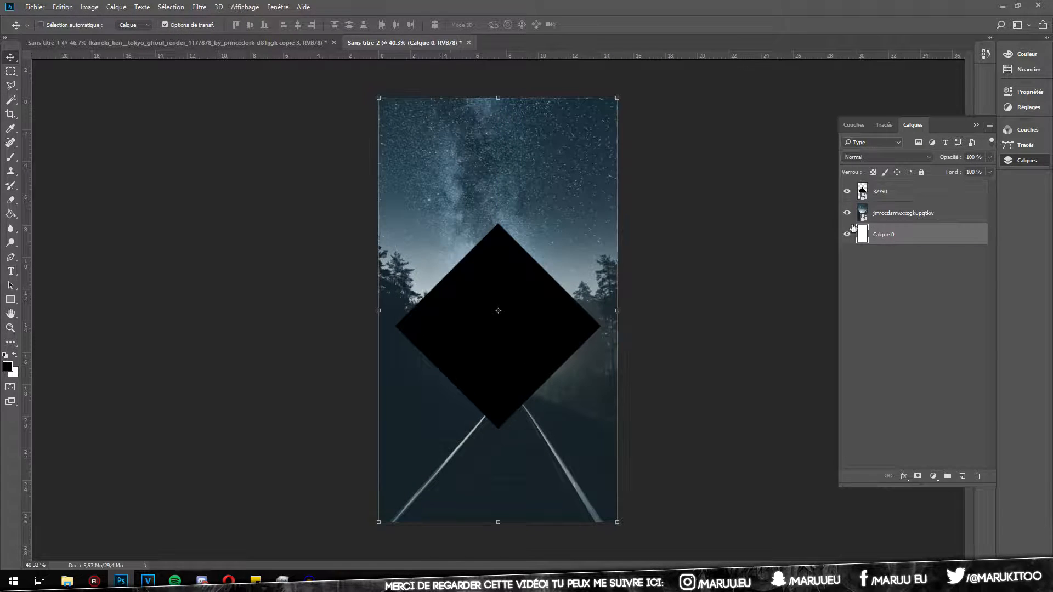
{"action": "left_click_drag", "start_coordinate": [431, 60], "coordinate": [557, 310]}
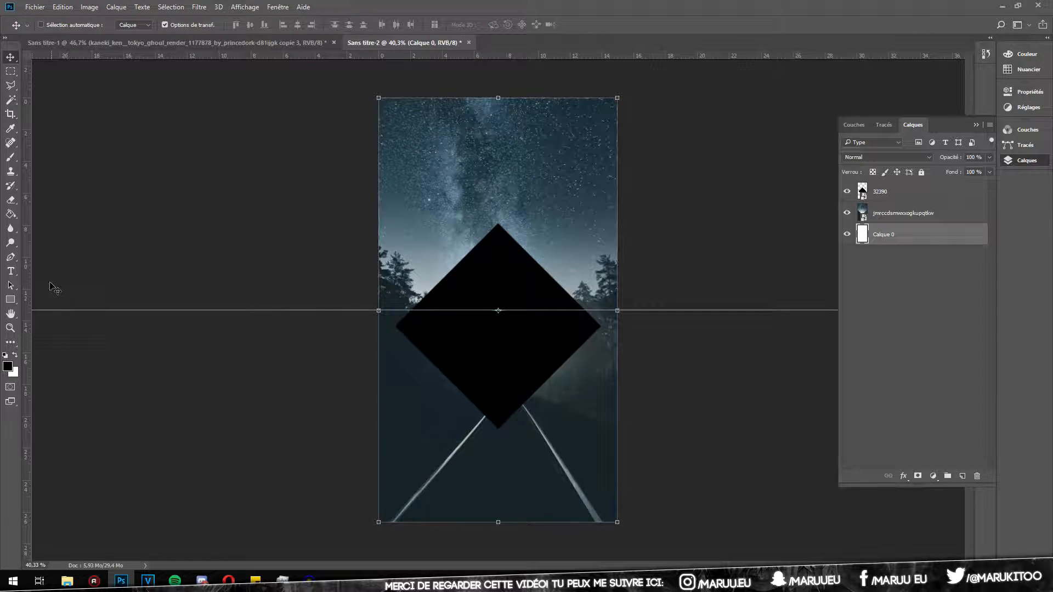
{"action": "left_click_drag", "start_coordinate": [27, 285], "coordinate": [497, 287]}
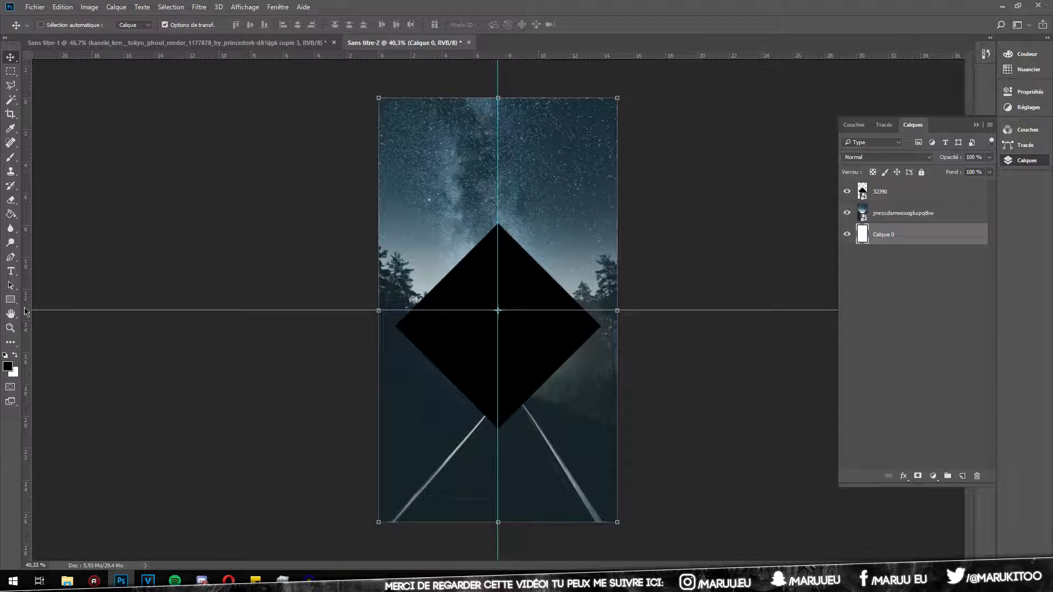
- Add a white 8 px inside stroke to the imported diamond layer 32390
{"action": "left_click", "coordinate": [10, 328]}
{"action": "left_click", "coordinate": [277, 25]}
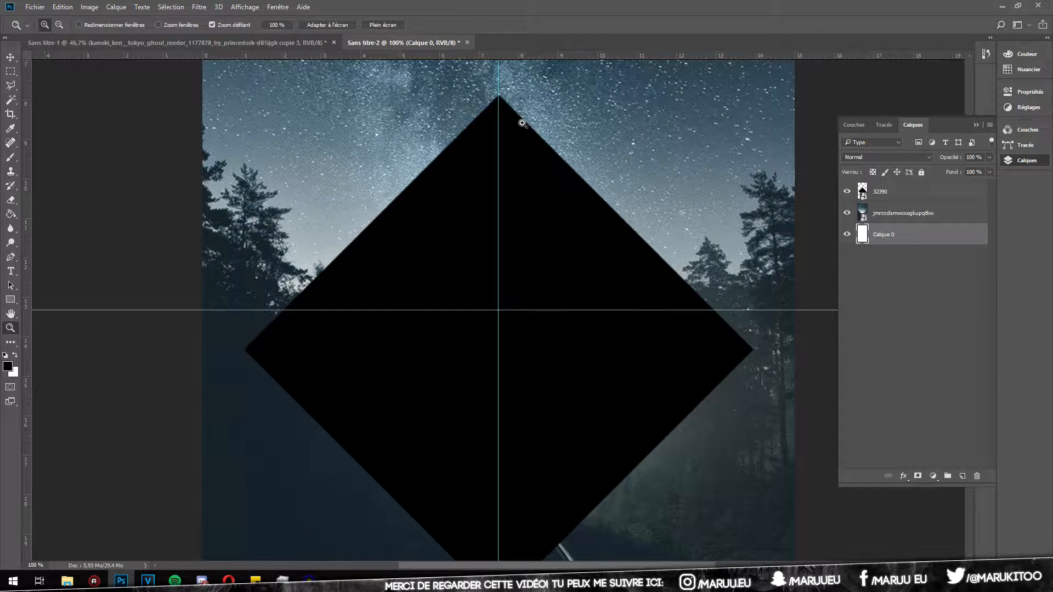
{"action": "double_click", "coordinate": [928, 199]}
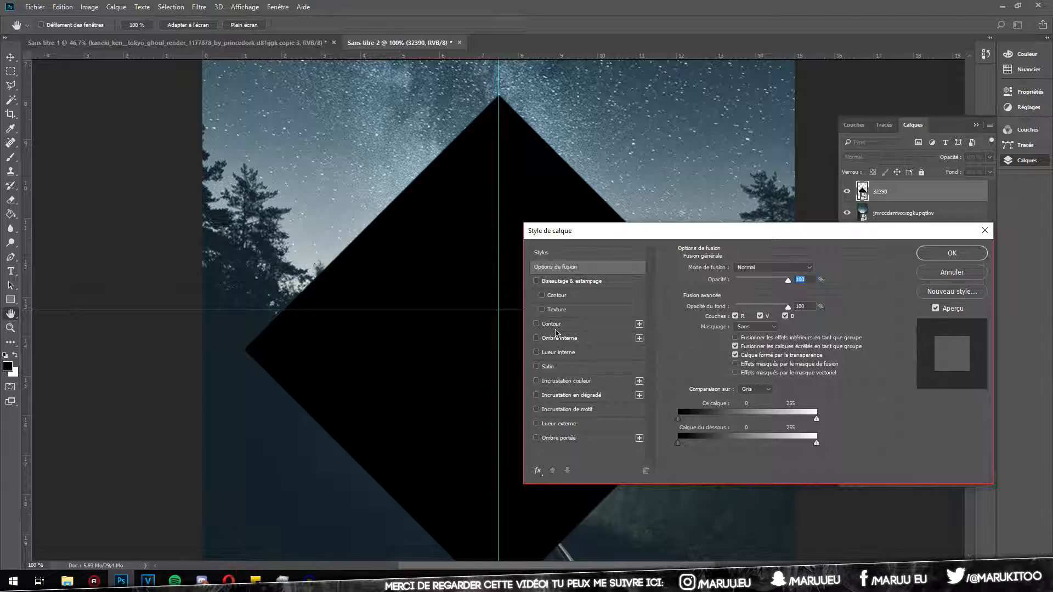
{"action": "left_click", "coordinate": [552, 324]}
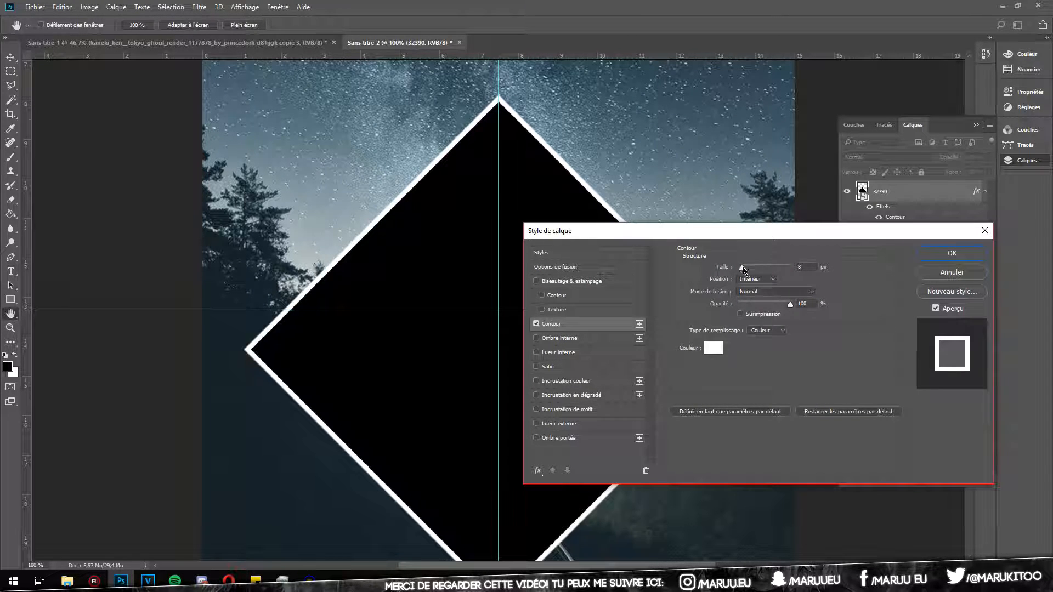
{"action": "left_click", "coordinate": [951, 253]}
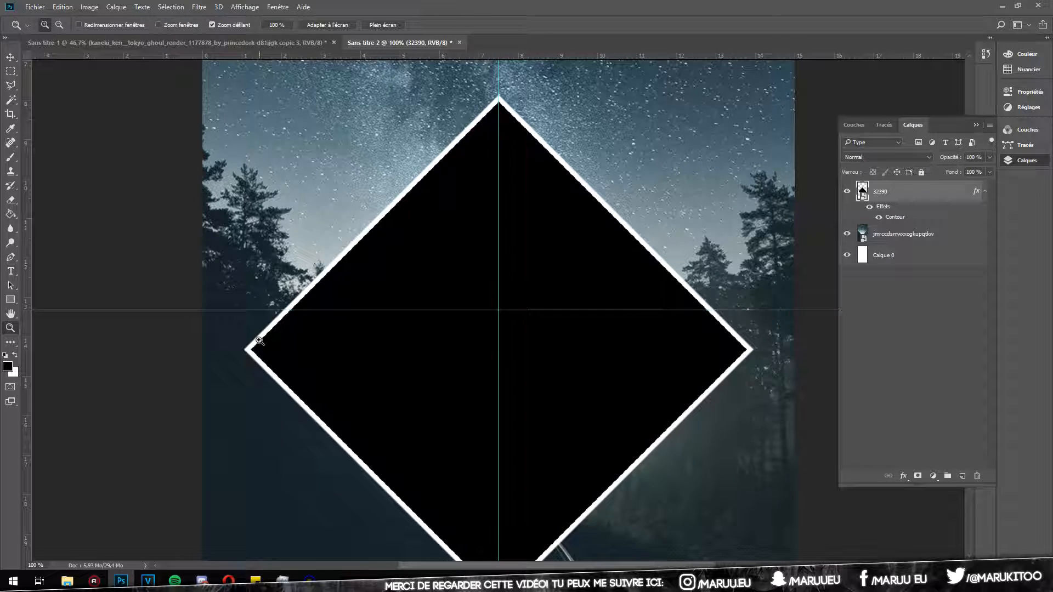
- Draw a black 718 × 718 px square over the imported diamond with the Rectangle tool and delete the 32390 layer
{"action": "scroll", "coordinate": [373, 279], "scroll_direction": "down", "scroll_amount": 1}
{"action": "key", "text": "alt"}
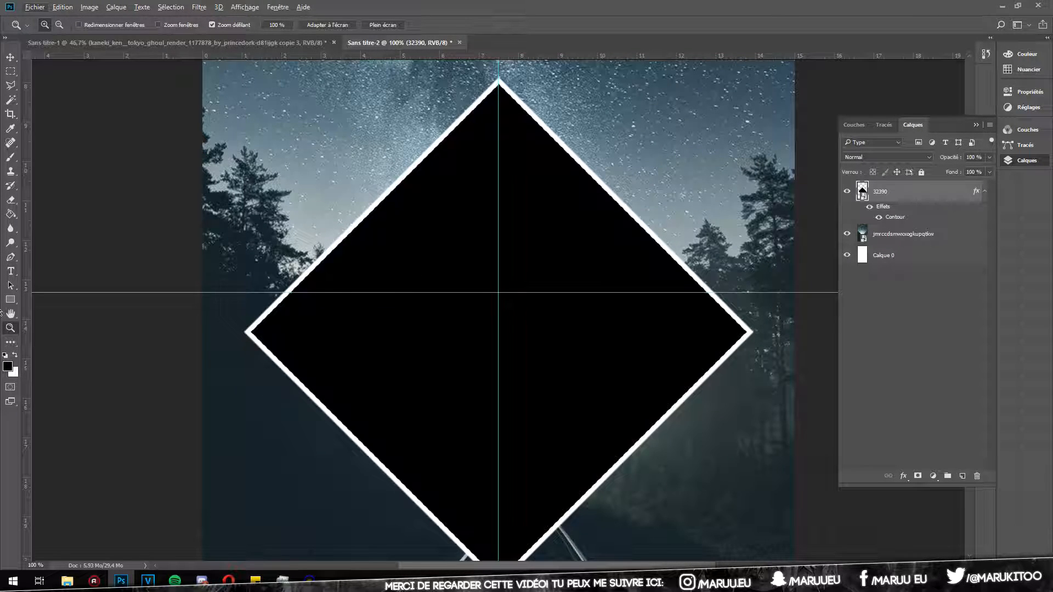
{"action": "left_click", "coordinate": [17, 297]}
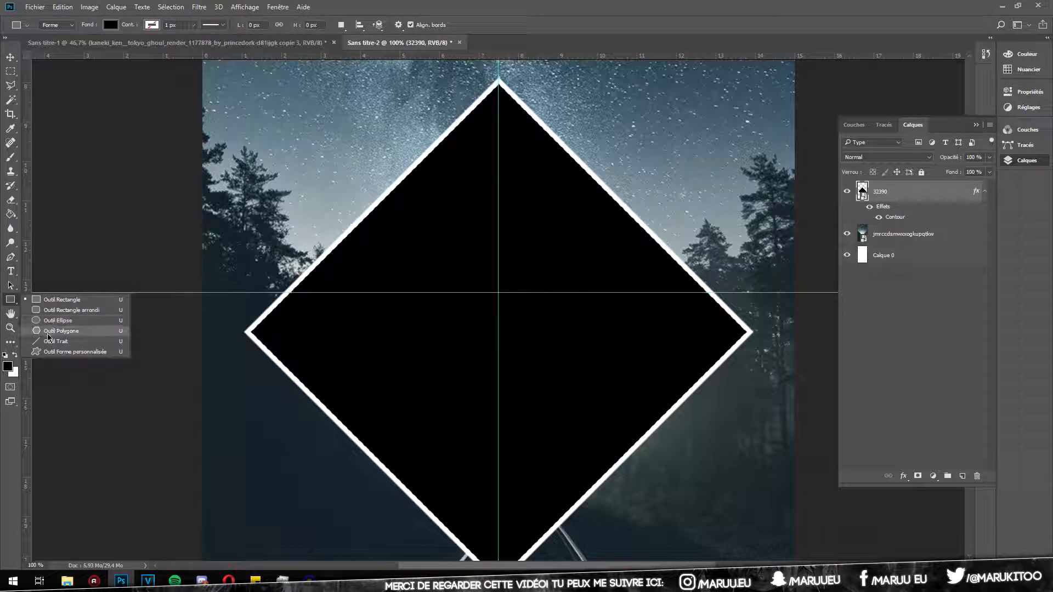
{"action": "left_click", "coordinate": [60, 300]}
{"action": "left_click_drag", "start_coordinate": [289, 167], "coordinate": [490, 98]}
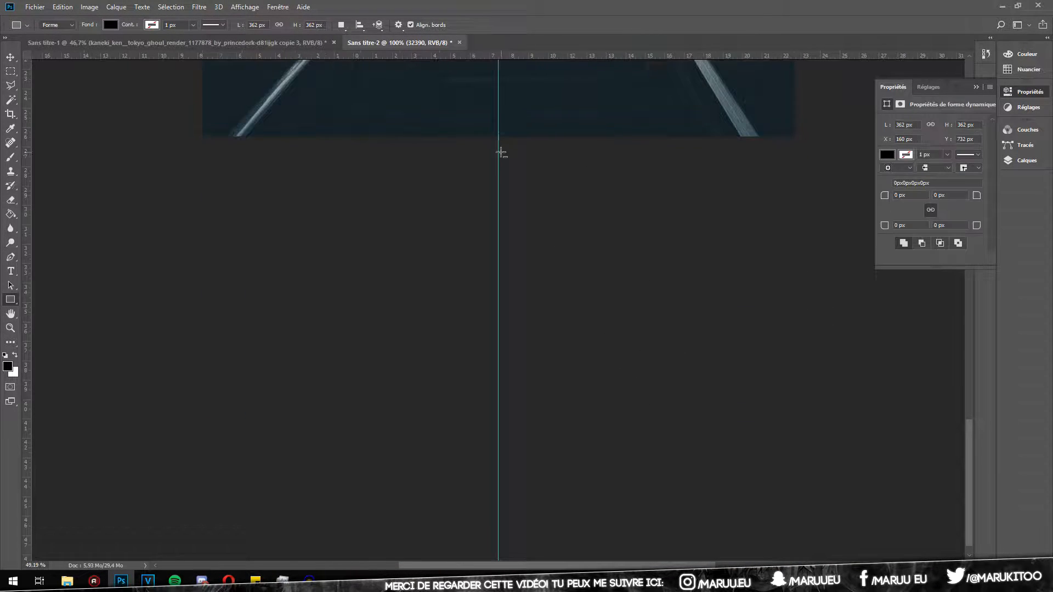
{"action": "key", "text": "ctrl+0"}
{"action": "key", "text": "ctrl+z"}
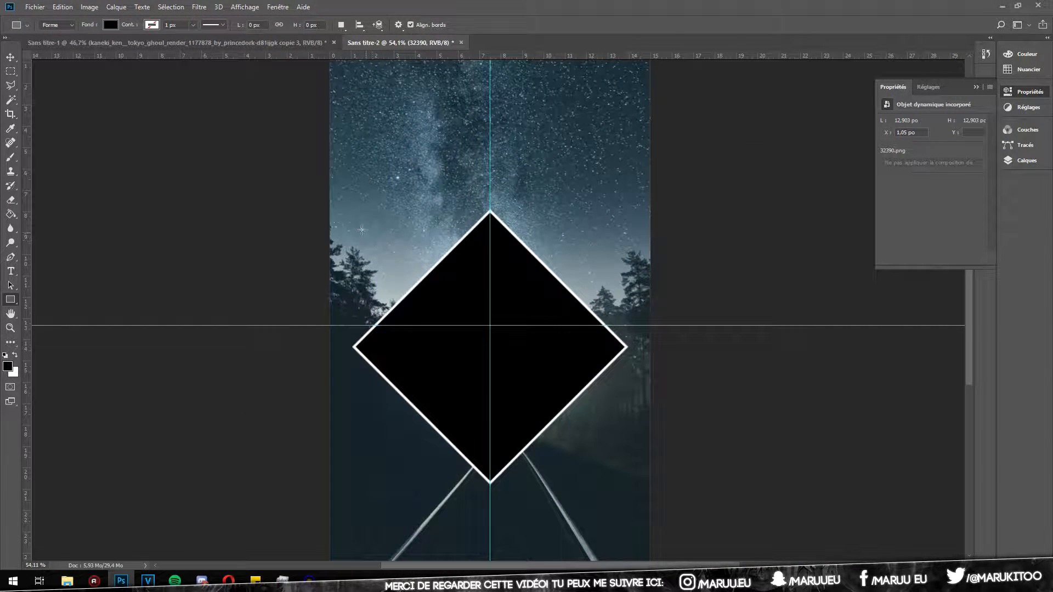
{"action": "left_click_drag", "start_coordinate": [485, 348], "coordinate": [567, 432]}
{"action": "left_click", "coordinate": [1026, 161]}
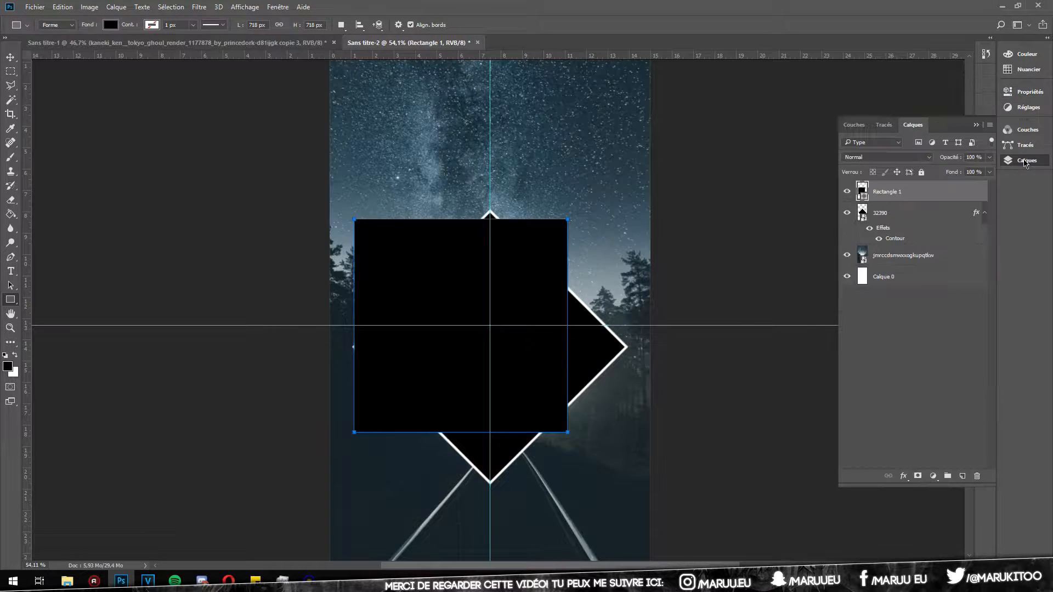
{"action": "left_click", "coordinate": [912, 210]}
{"action": "key", "text": "Delete"}
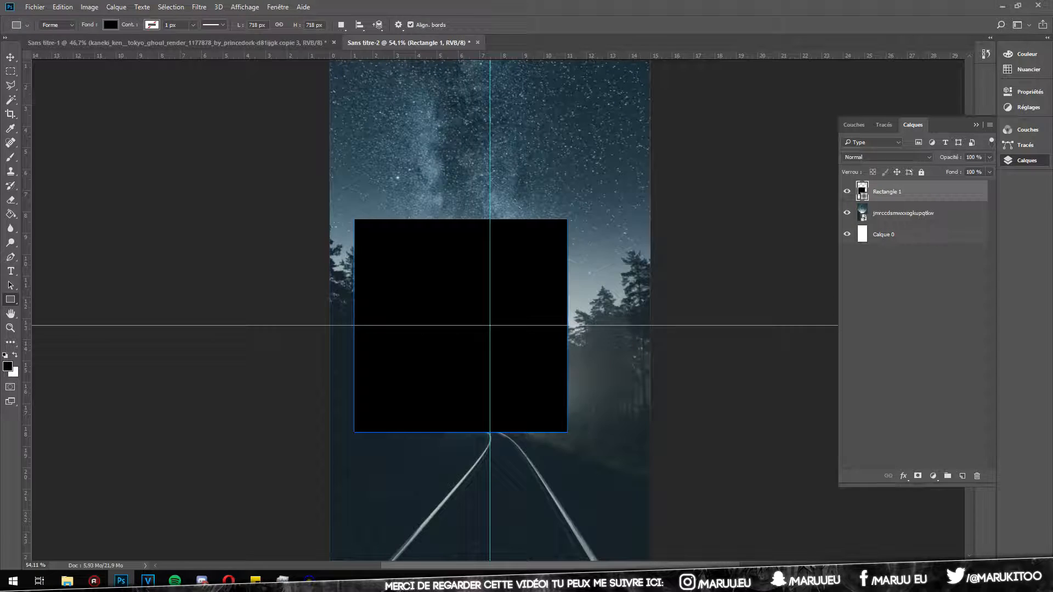
{"action": "left_click", "coordinate": [10, 200]}
{"action": "left_click", "coordinate": [363, 202]}
{"action": "left_click", "coordinate": [475, 217]}
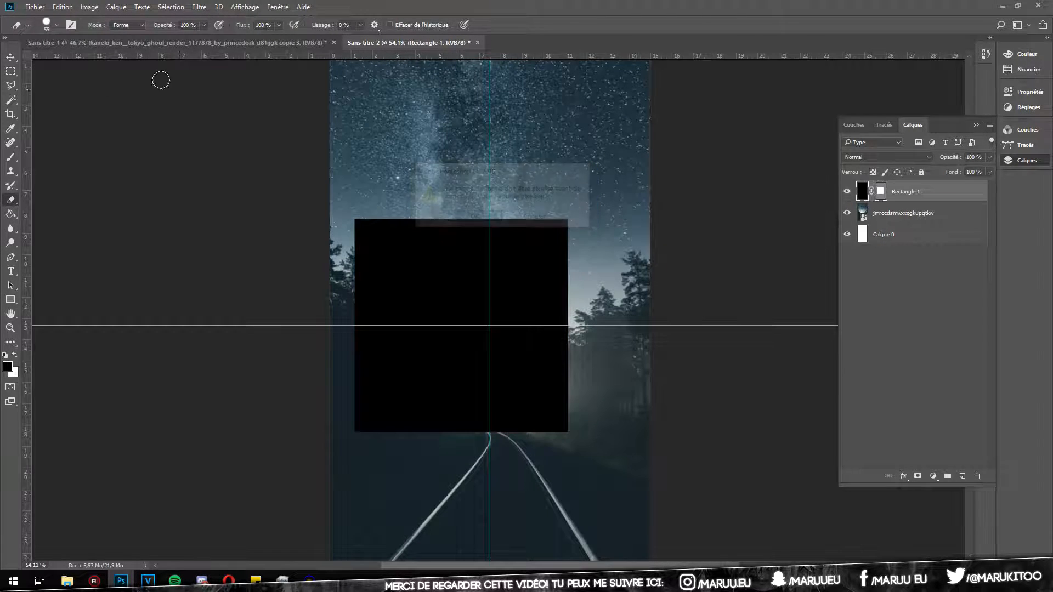
{"action": "left_click", "coordinate": [10, 57]}
{"action": "key", "text": "ctrl+z"}
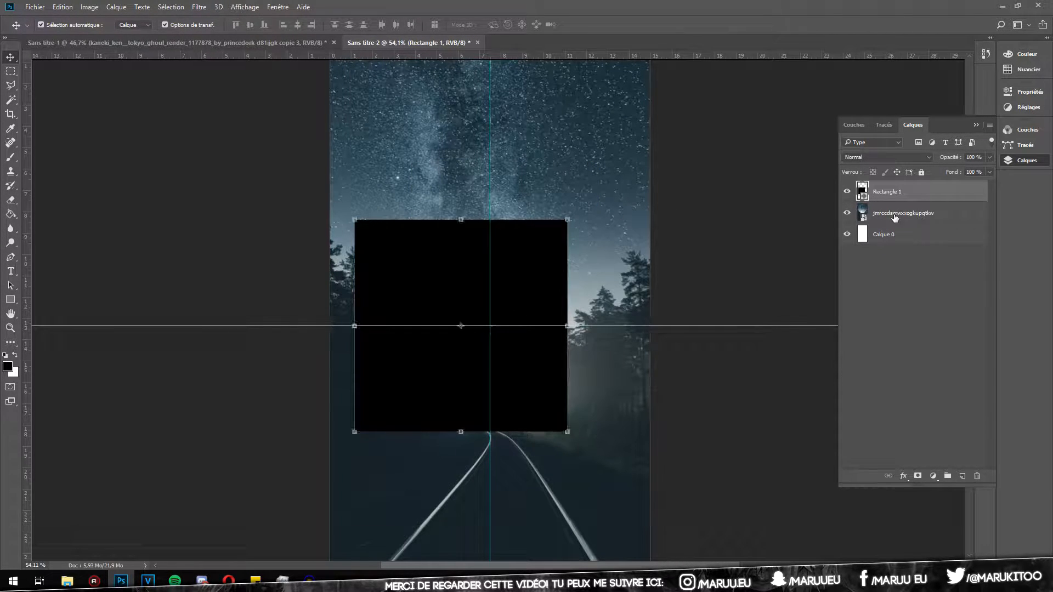
- Rotate the black square 45° into a diamond and centre it on the intersection of the guides
{"action": "left_click", "coordinate": [578, 205]}
{"action": "left_click_drag", "start_coordinate": [579, 206], "coordinate": [667, 321]}
{"action": "left_click_drag", "start_coordinate": [518, 349], "coordinate": [542, 351]}
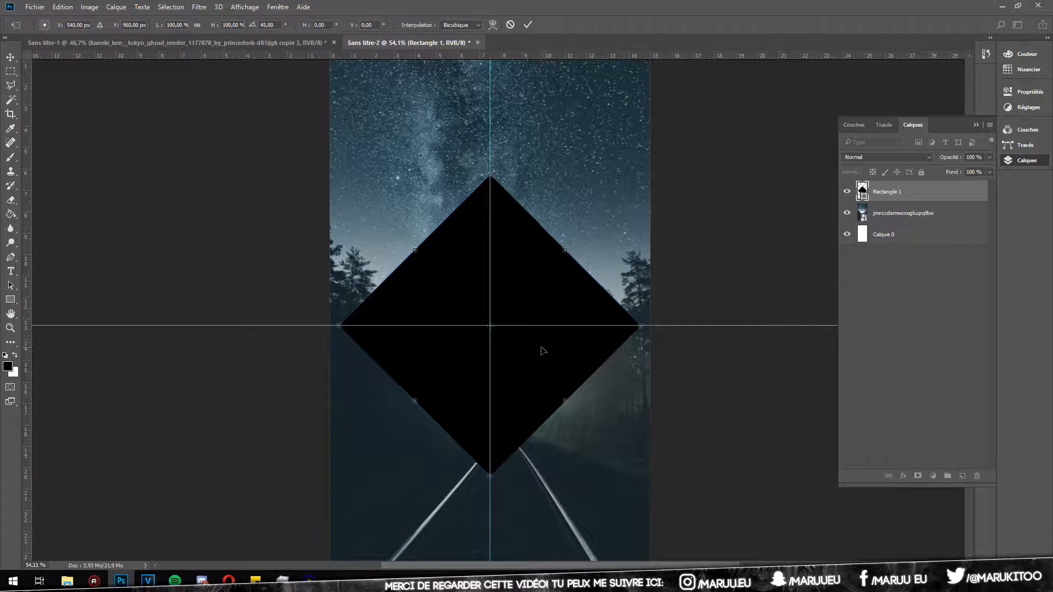
{"action": "key", "text": "Return"}
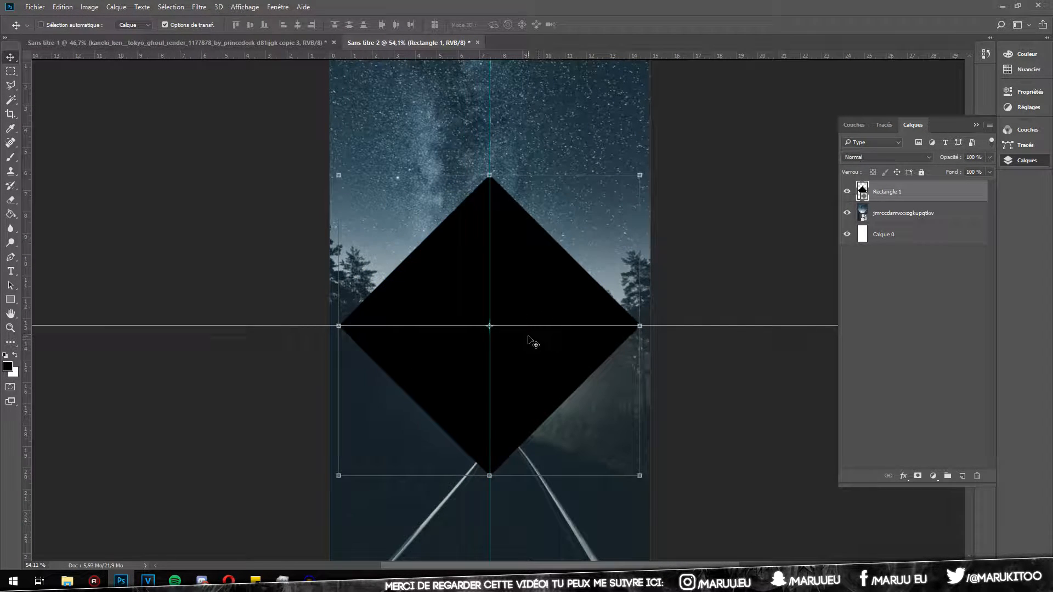
- Add a white 8 px inside stroke with normal blending and 100% opacity to the Rectangle 1 layer
{"action": "double_click", "coordinate": [932, 195]}
{"action": "left_click", "coordinate": [560, 325]}
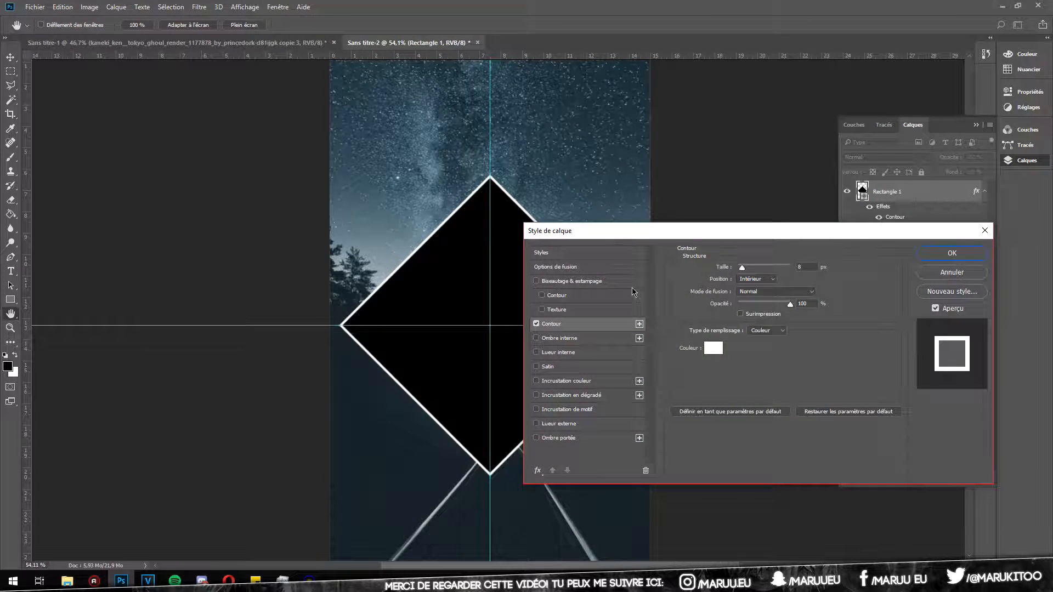
{"action": "left_click", "coordinate": [932, 255]}
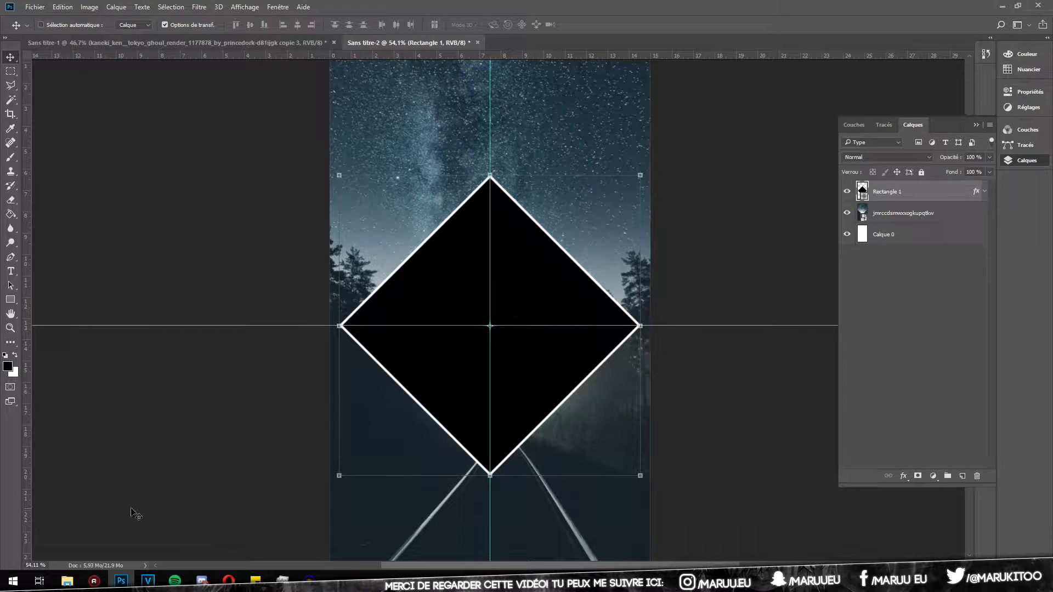
- Place the You Watanabe character render from the project's image folders on top of the diamond
{"action": "left_click", "coordinate": [67, 578]}
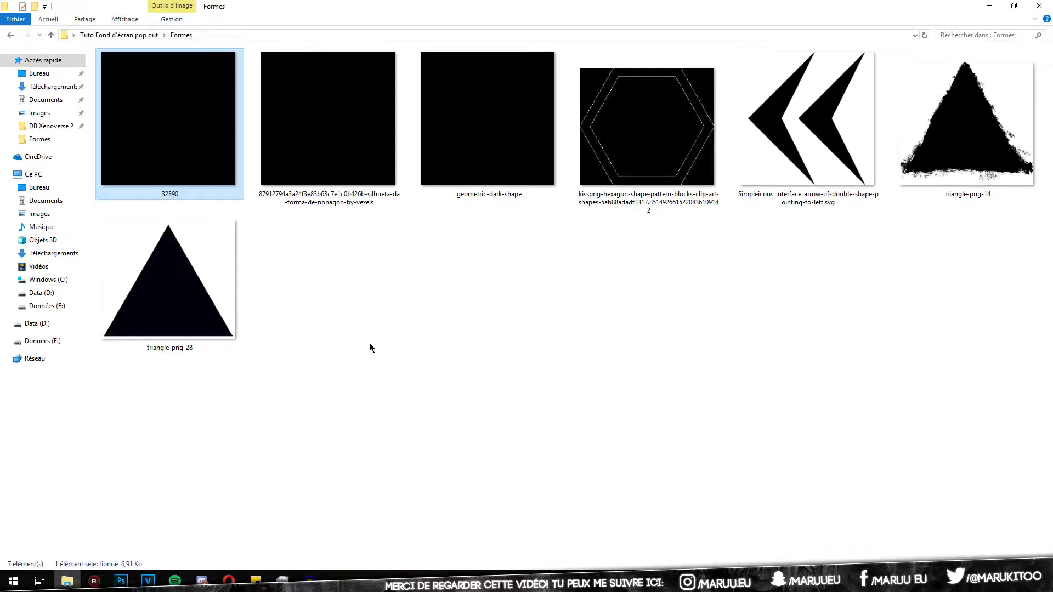
{"action": "left_click", "coordinate": [10, 35]}
{"action": "double_click", "coordinate": [486, 121]}
{"action": "left_click_drag", "start_coordinate": [329, 120], "coordinate": [570, 288]}
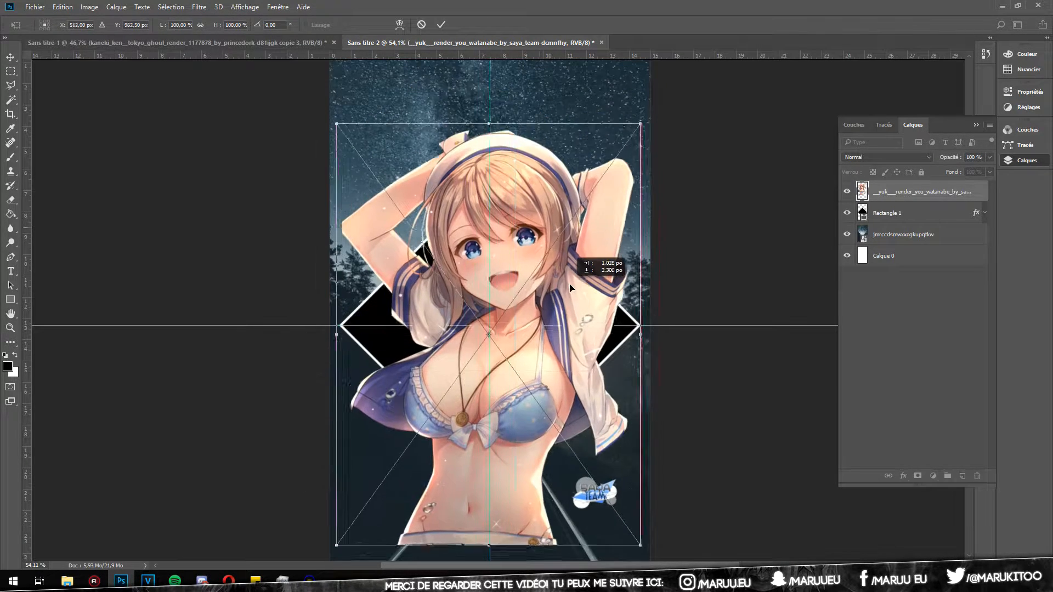
- Scale the character render down to about 85.6% and centre it horizontally over the diamond
{"action": "left_click_drag", "start_coordinate": [640, 128], "coordinate": [615, 163]}
{"action": "left_click_drag", "start_coordinate": [555, 268], "coordinate": [584, 238]}
{"action": "left_click_drag", "start_coordinate": [649, 126], "coordinate": [628, 158]}
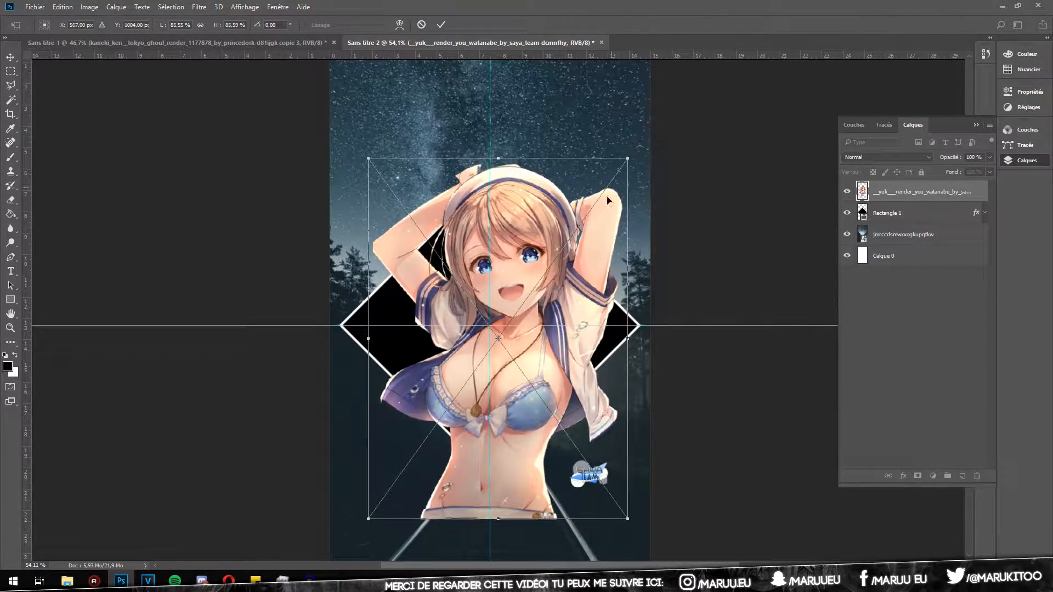
{"action": "left_click_drag", "start_coordinate": [587, 244], "coordinate": [564, 267]}
{"action": "key", "text": "Return"}
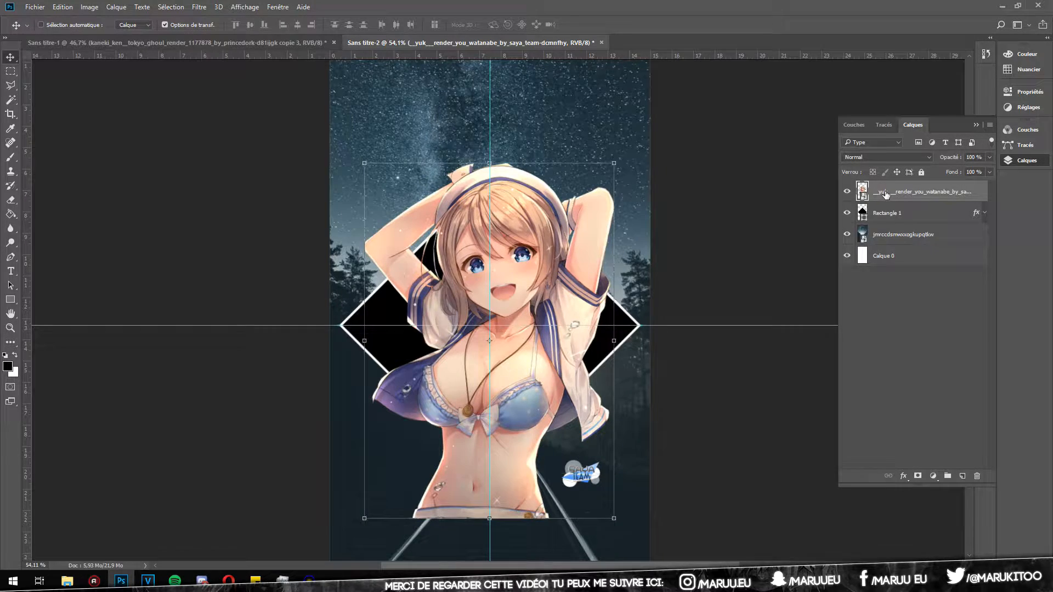
- Clip the character render to the Rectangle 1 diamond and duplicate it as an unclipped copy above
{"action": "right_click", "coordinate": [889, 193]}
{"action": "left_click", "coordinate": [768, 297]}
{"action": "key", "text": "ctrl+j"}
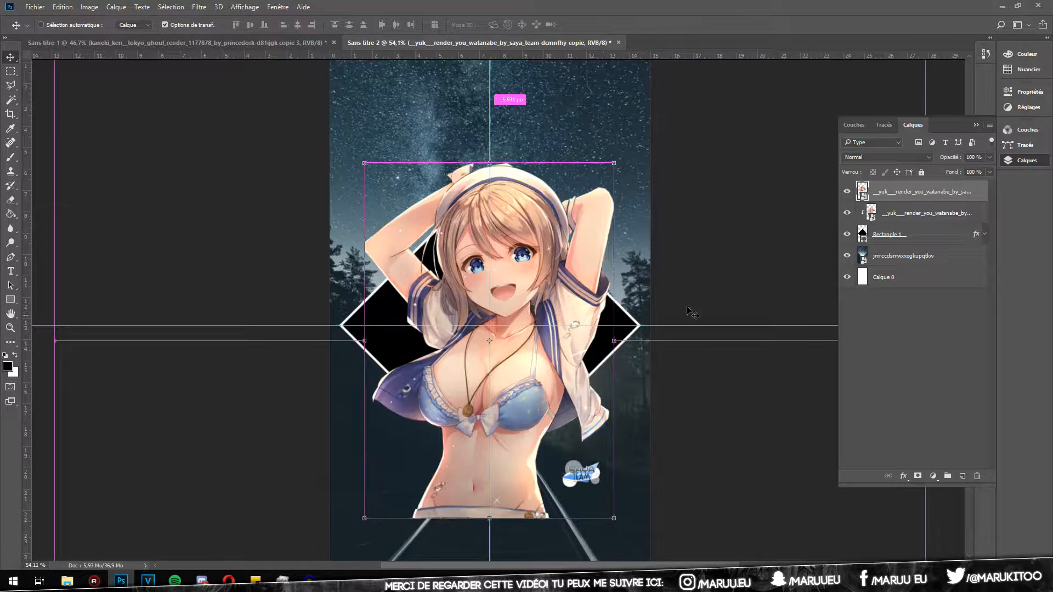
- Set the fill opacity of the Rectangle 1 layer to 0% so only its stroke shows
{"action": "left_click", "coordinate": [888, 236]}
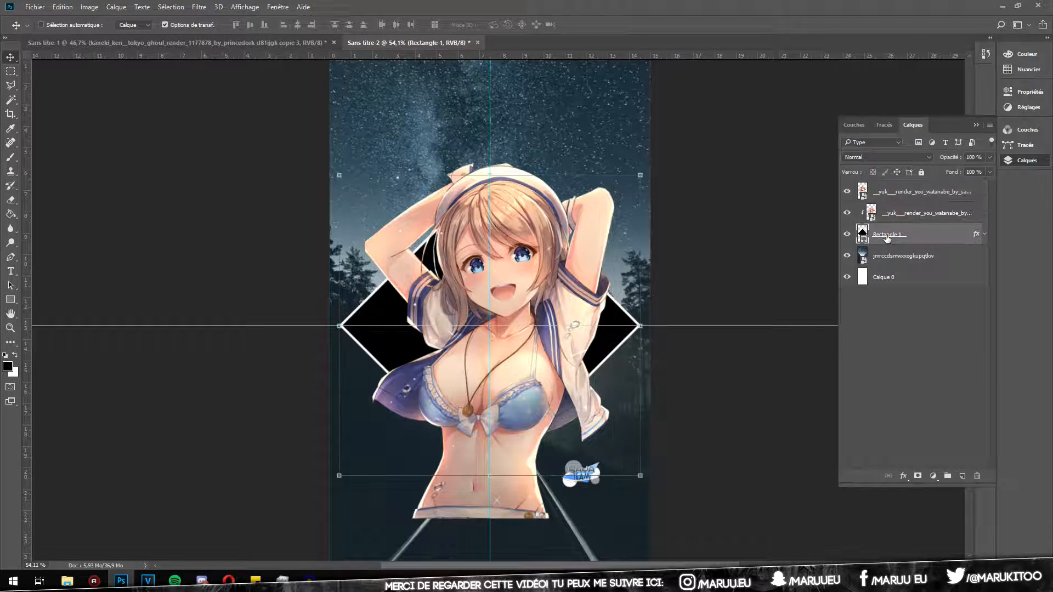
{"action": "left_click", "coordinate": [989, 173]}
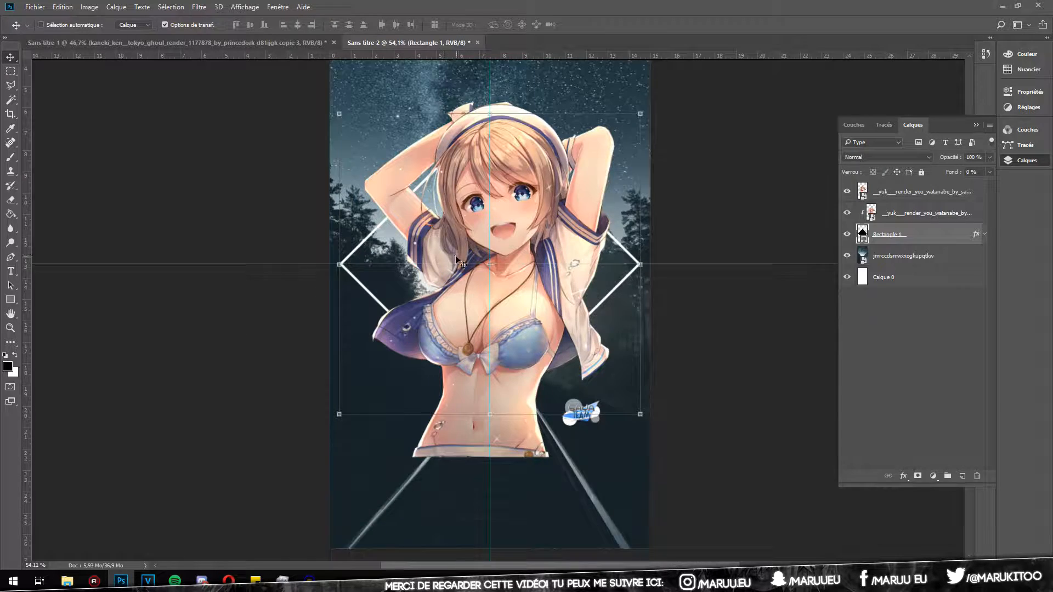
- Scale both character render layers together to about 95% and centre them on the vertical guide over the diamond
{"action": "left_click", "coordinate": [886, 214]}
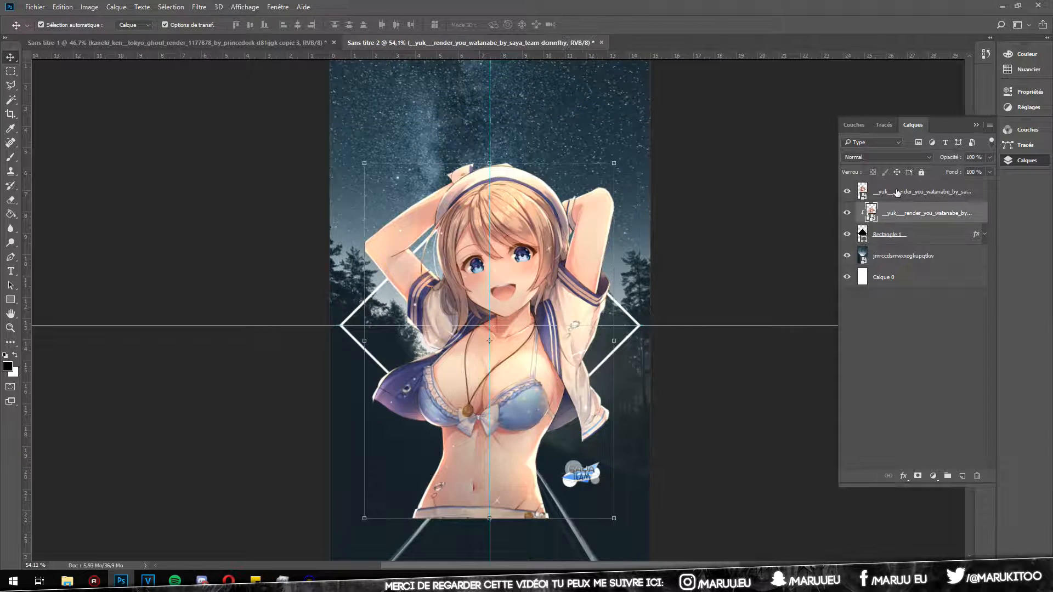
{"action": "left_click", "coordinate": [883, 195], "text": "shift"}
{"action": "key", "text": "ctrl+t"}
{"action": "left_click_drag", "start_coordinate": [612, 165], "coordinate": [599, 173]}
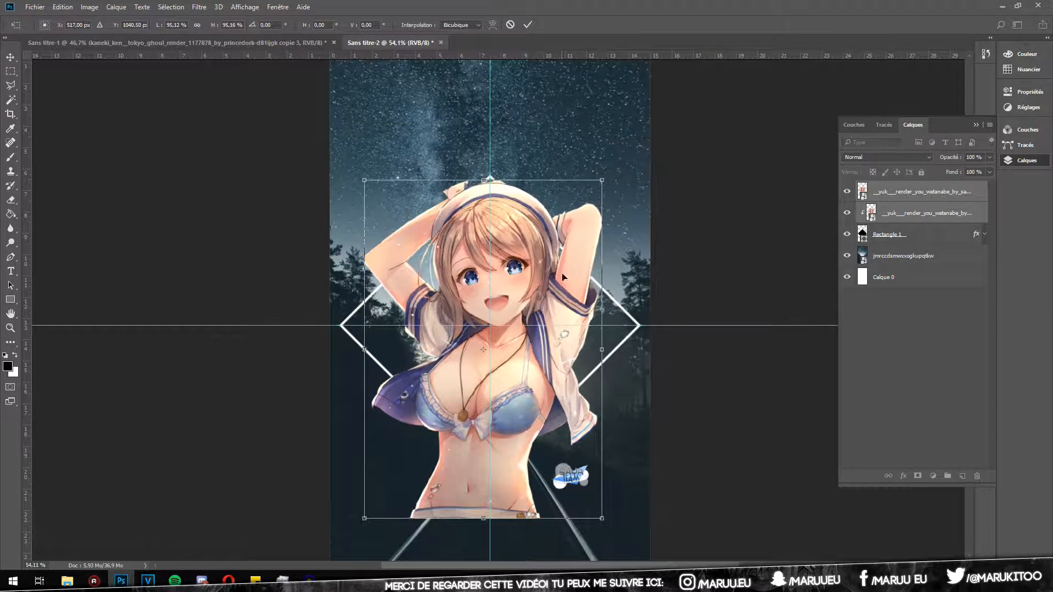
{"action": "left_click_drag", "start_coordinate": [535, 346], "coordinate": [540, 327]}
{"action": "key", "text": "Return"}
{"action": "left_click", "coordinate": [921, 192]}
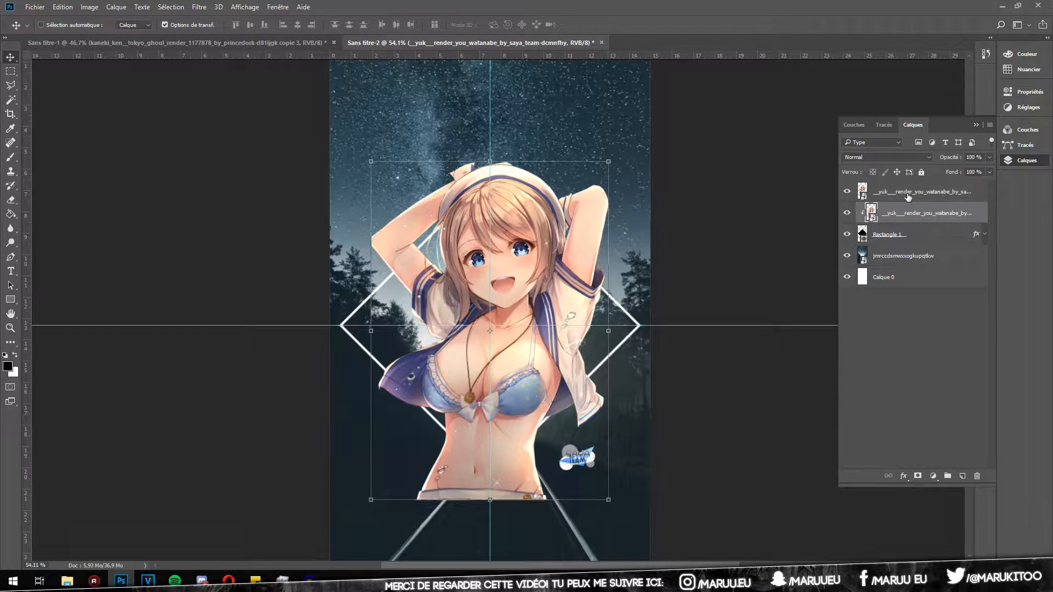
- Rasterize the unclipped top character render and try an eraser stroke across the waist at the diamond's lower edge, undoing the stroke
{"action": "left_click", "coordinate": [10, 199]}
{"action": "left_click", "coordinate": [438, 230]}
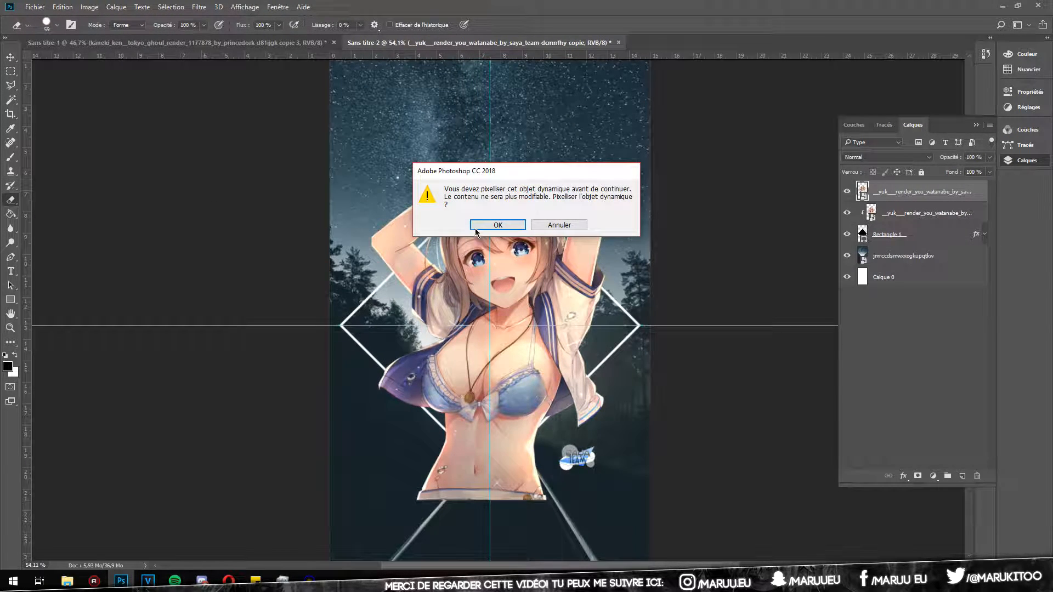
{"action": "left_click", "coordinate": [479, 227]}
{"action": "left_click_drag", "start_coordinate": [465, 459], "coordinate": [475, 460]}
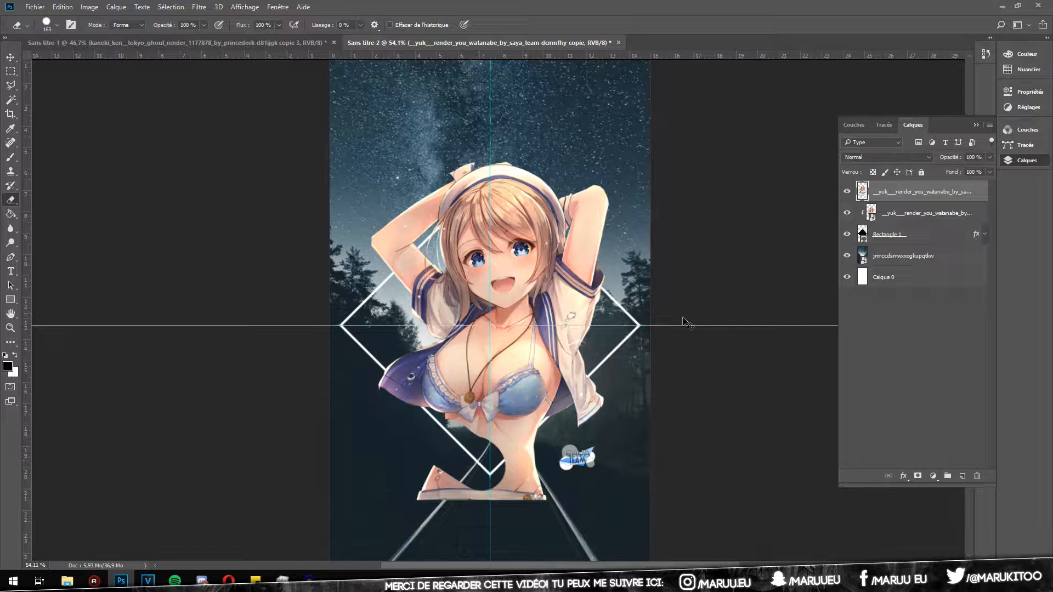
{"action": "key", "text": "ctrl+z"}
- Restore the Rectangle 1 layer's fill to 100% and clip a duplicate of the background photo to it, beneath the clipped render
{"action": "left_click", "coordinate": [900, 214]}
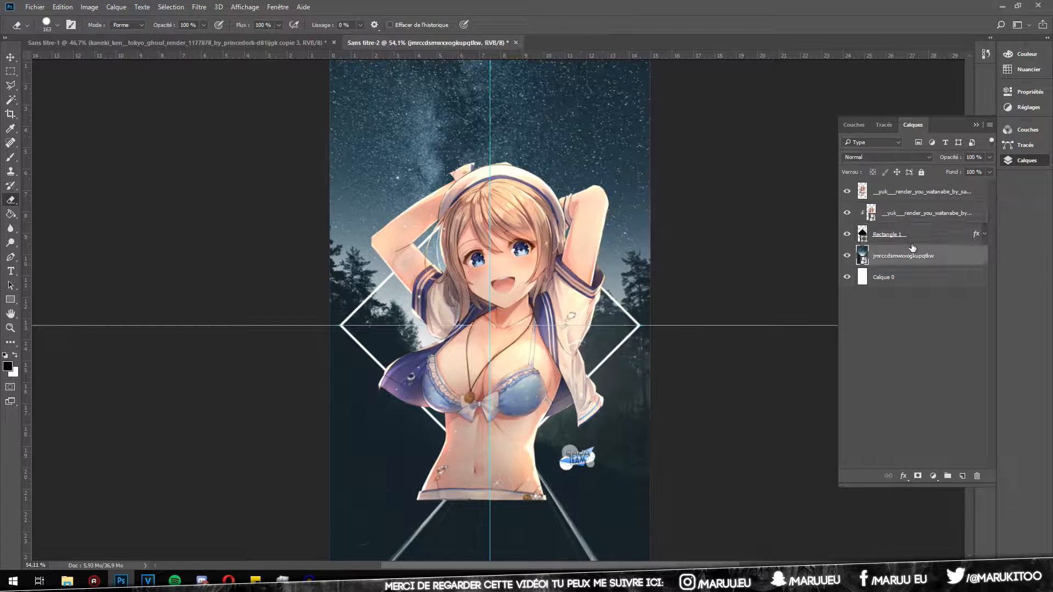
{"action": "left_click", "coordinate": [902, 237]}
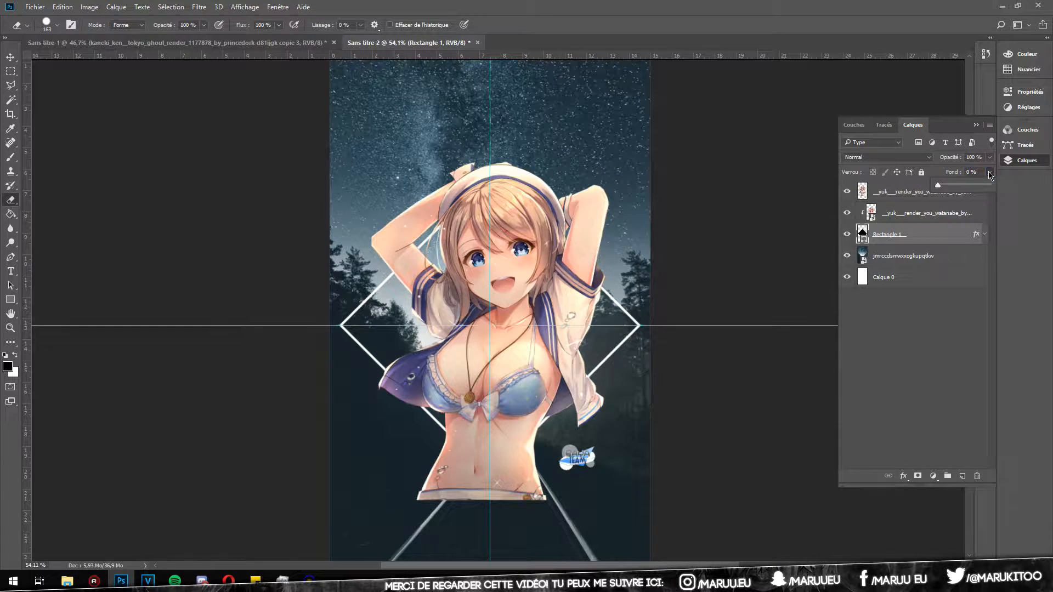
{"action": "left_click", "coordinate": [926, 256]}
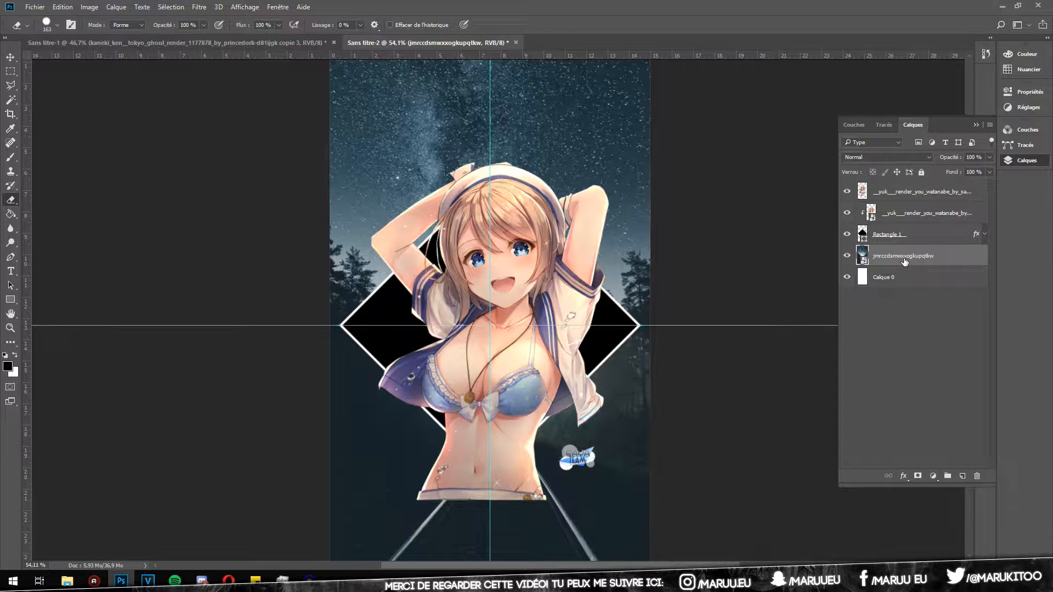
{"action": "key", "text": "ctrl+j"}
{"action": "left_click_drag", "start_coordinate": [905, 261], "coordinate": [885, 236]}
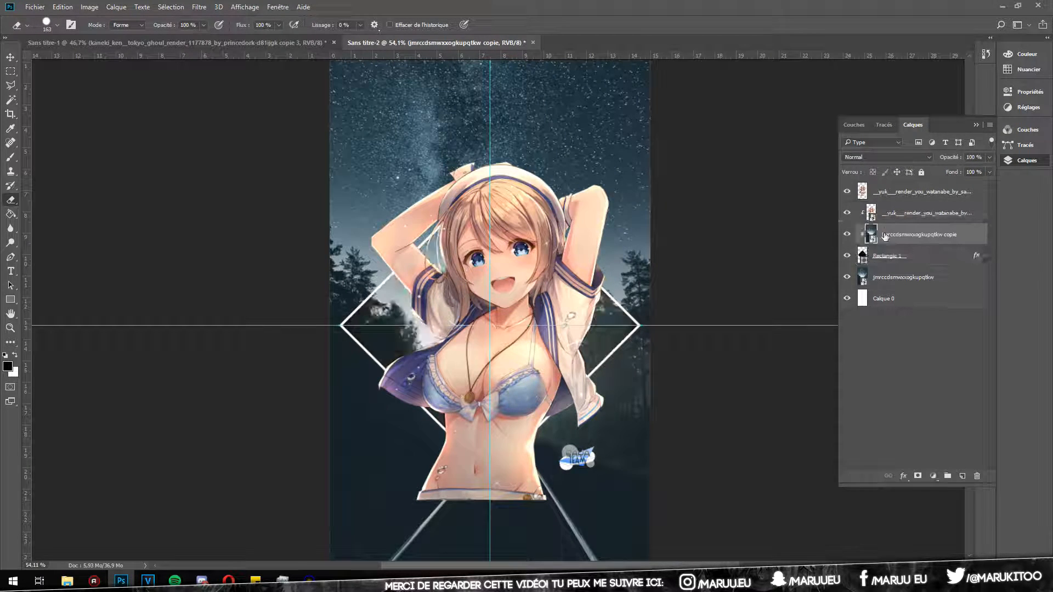
{"action": "left_click", "coordinate": [884, 254]}
{"action": "left_click", "coordinate": [886, 234]}
{"action": "left_click", "coordinate": [889, 214]}
{"action": "left_click", "coordinate": [884, 239]}
{"action": "left_click", "coordinate": [888, 214]}
- Erase the lower torso of the unclipped top render where it extends below the diamond's two lower edges
{"action": "left_click", "coordinate": [873, 193]}
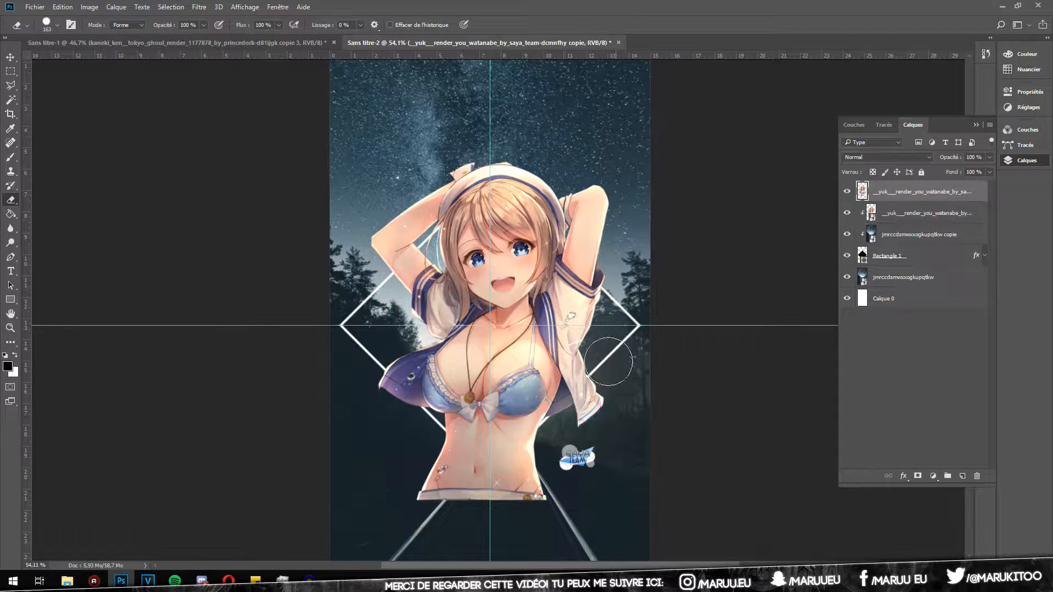
{"action": "mouse_move", "coordinate": [507, 477]}
{"action": "left_mouse_down"}
{"action": "mouse_move", "coordinate": [434, 481]}
{"action": "mouse_move", "coordinate": [455, 440]}
{"action": "mouse_move", "coordinate": [515, 484]}
{"action": "mouse_move", "coordinate": [534, 442]}
{"action": "mouse_move", "coordinate": [585, 467]}
{"action": "left_mouse_up"}
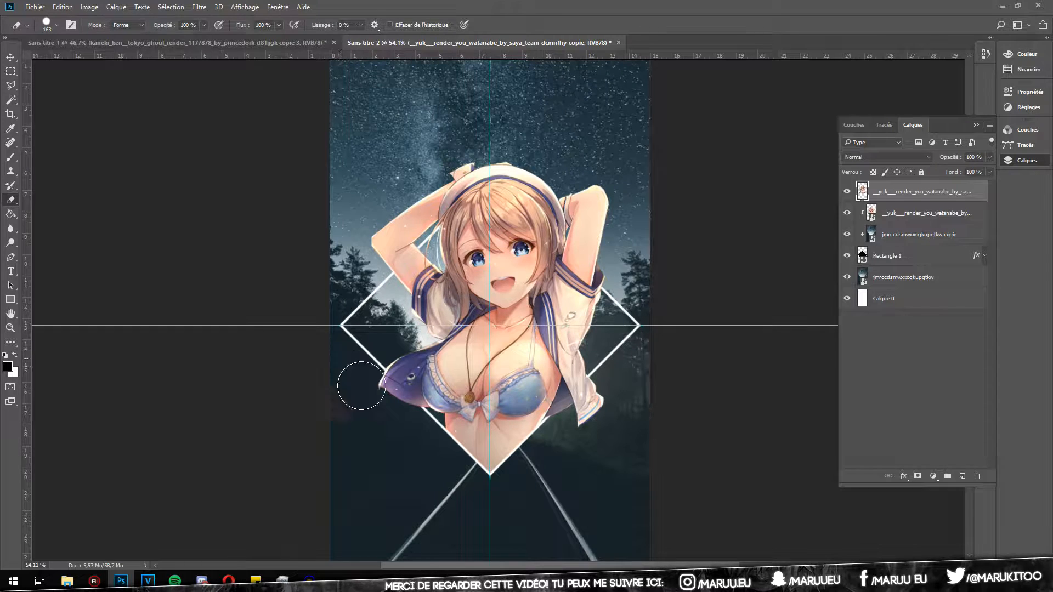
- Try erasing the top render's jacket and raised arms outside the diamond's edges, undoing each stroke
{"action": "left_click_drag", "start_coordinate": [362, 385], "coordinate": [371, 366]}
{"action": "key", "text": "ctrl+z"}
{"action": "left_click_drag", "start_coordinate": [614, 373], "coordinate": [588, 373]}
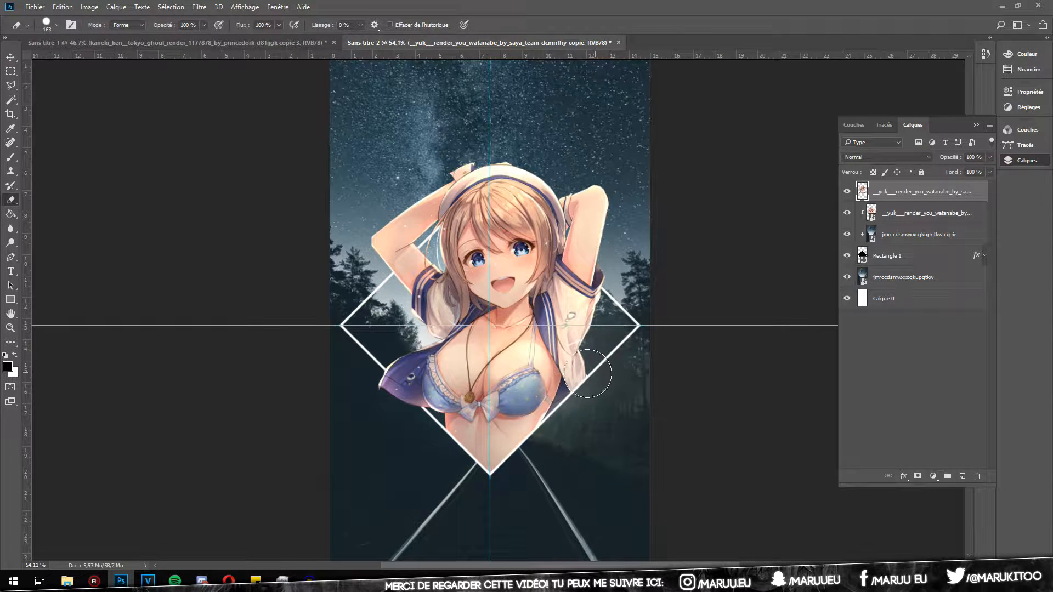
{"action": "key", "text": "ctrl+z"}
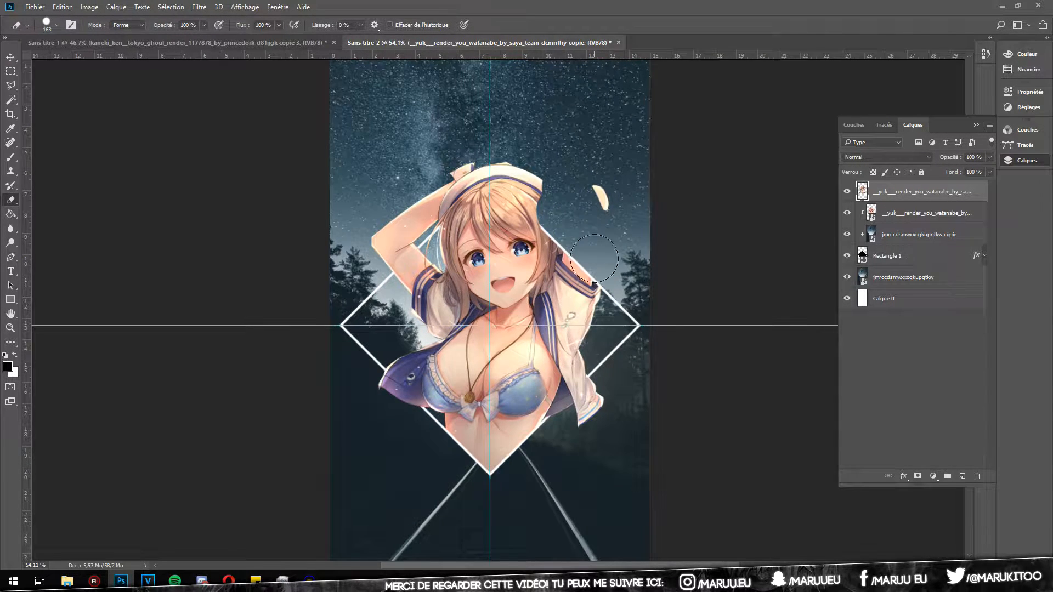
{"action": "mouse_move", "coordinate": [405, 226]}
{"action": "left_mouse_down"}
{"action": "mouse_move", "coordinate": [379, 261]}
{"action": "mouse_move", "coordinate": [388, 267]}
{"action": "mouse_move", "coordinate": [398, 217]}
{"action": "left_mouse_up"}
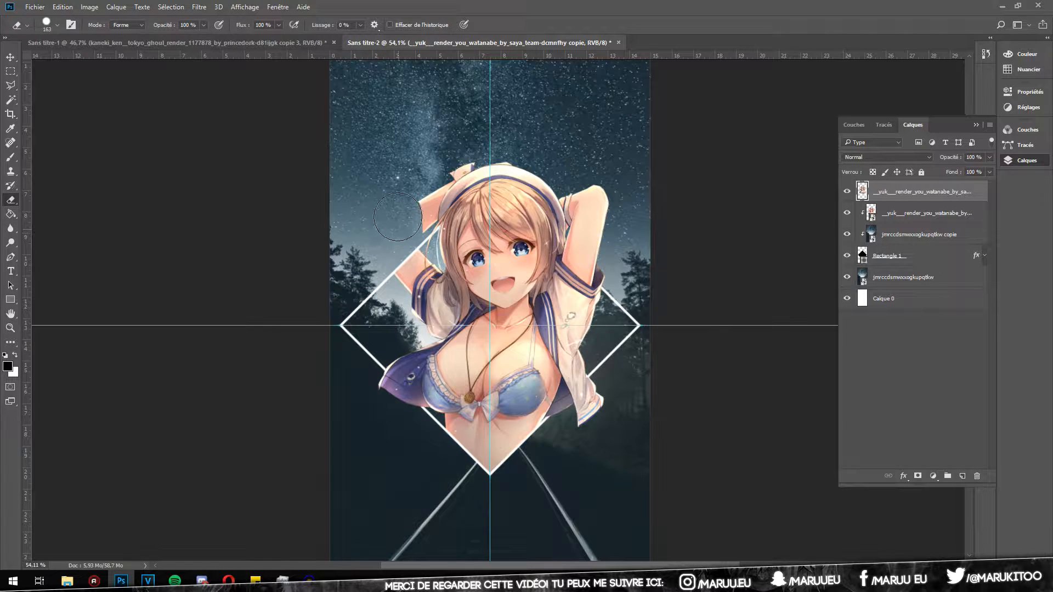
{"action": "key", "text": "ctrl+z"}
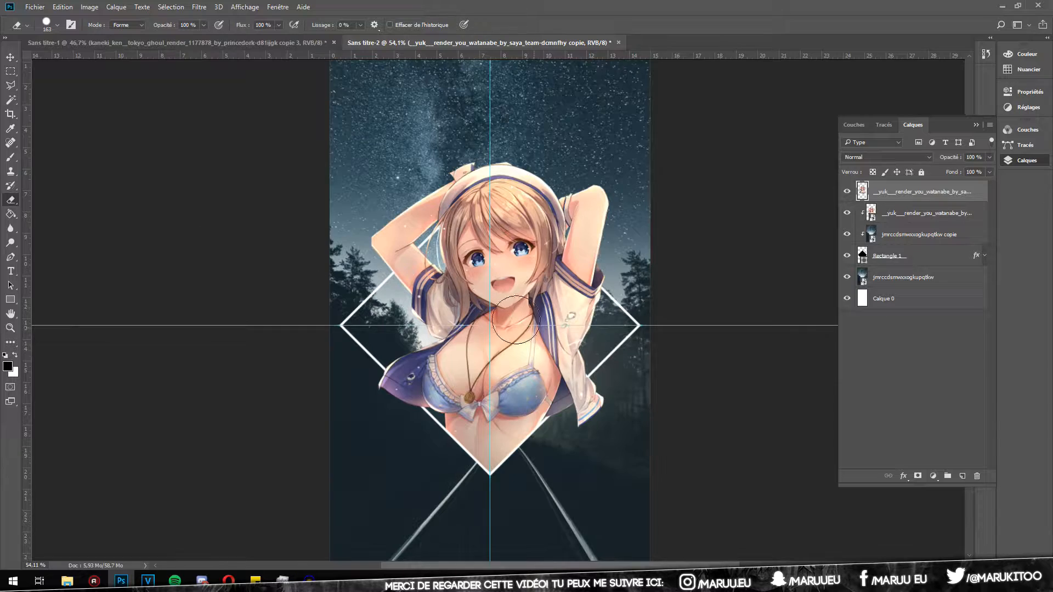
{"action": "left_click", "coordinate": [11, 329]}
{"action": "left_click", "coordinate": [277, 25]}
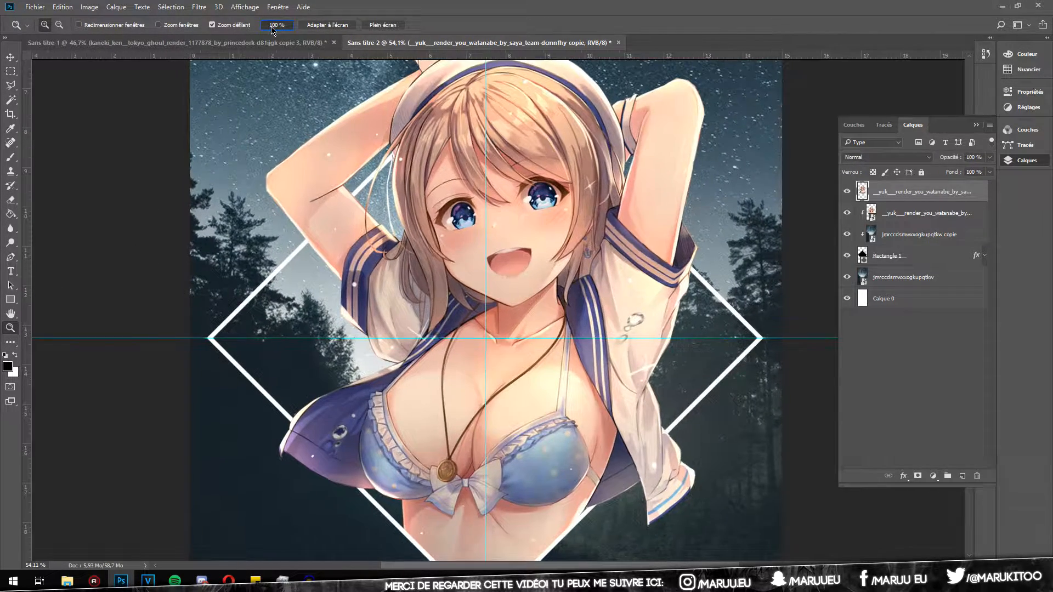
{"action": "left_click", "coordinate": [308, 25]}
{"action": "left_click", "coordinate": [12, 58]}
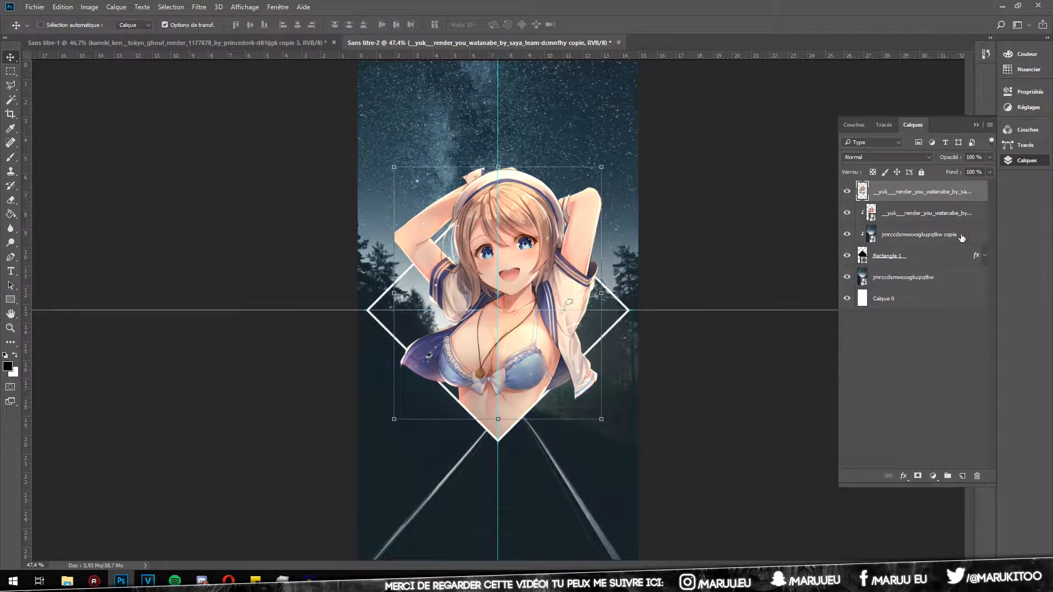
{"action": "left_click", "coordinate": [901, 238], "text": "ctrl"}
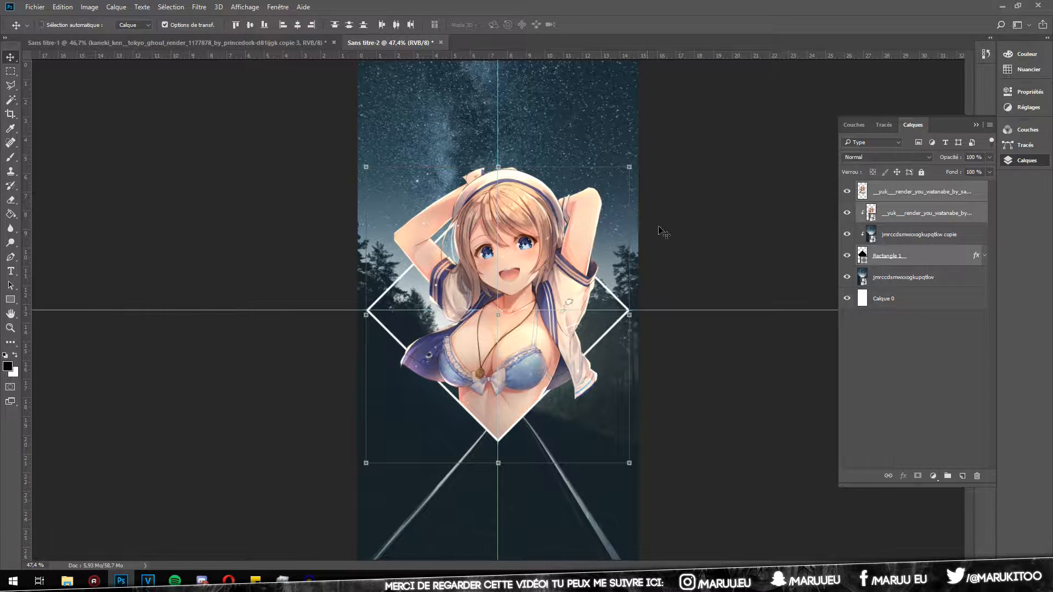
{"action": "mouse_move", "coordinate": [523, 354]}
{"action": "left_mouse_down"}
{"action": "mouse_move", "coordinate": [525, 365]}
{"action": "mouse_move", "coordinate": [524, 353]}
{"action": "left_mouse_up"}
- Add a white (ffffff) outer glow to the Rectangle 1 diamond and set the glow's opacity to 40%
{"action": "left_click", "coordinate": [897, 262]}
{"action": "left_click", "coordinate": [8, 327]}
{"action": "left_click", "coordinate": [277, 25]}
{"action": "scroll", "coordinate": [368, 189], "scroll_direction": "up", "scroll_amount": 1}
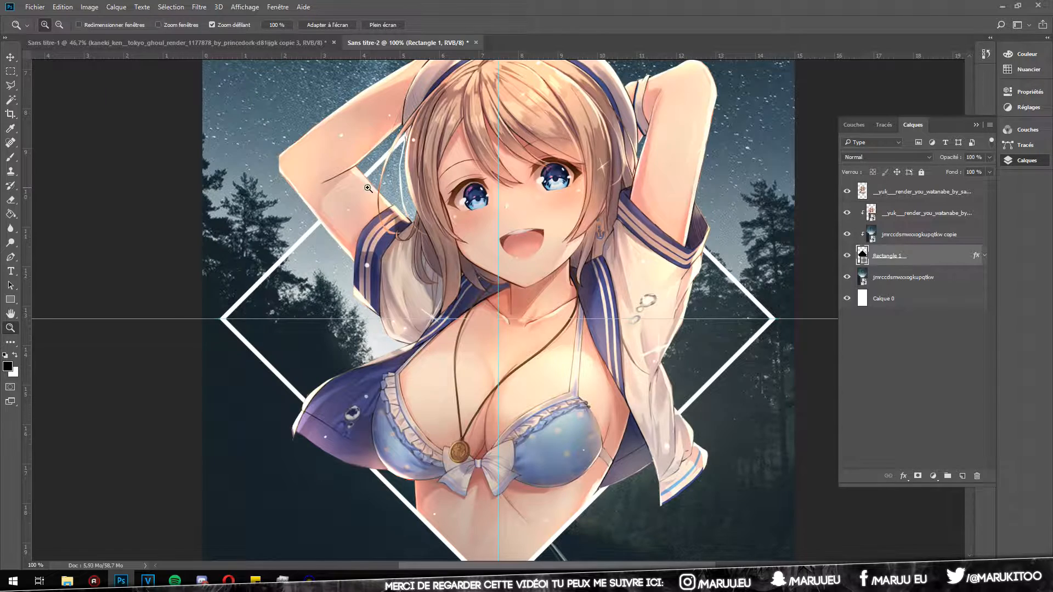
{"action": "left_click", "coordinate": [11, 57]}
{"action": "double_click", "coordinate": [941, 261]}
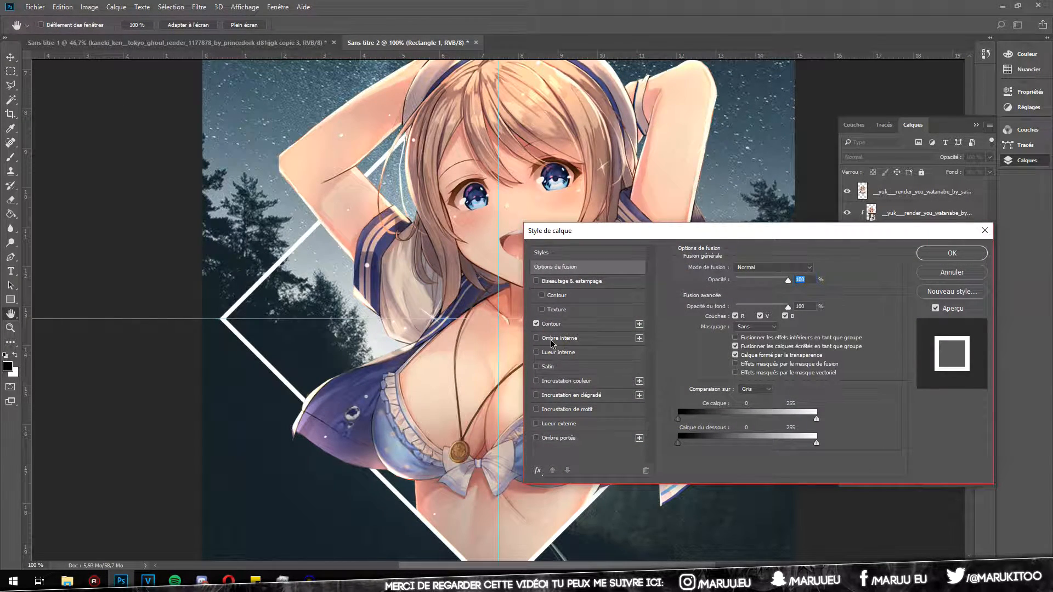
{"action": "left_click", "coordinate": [565, 426]}
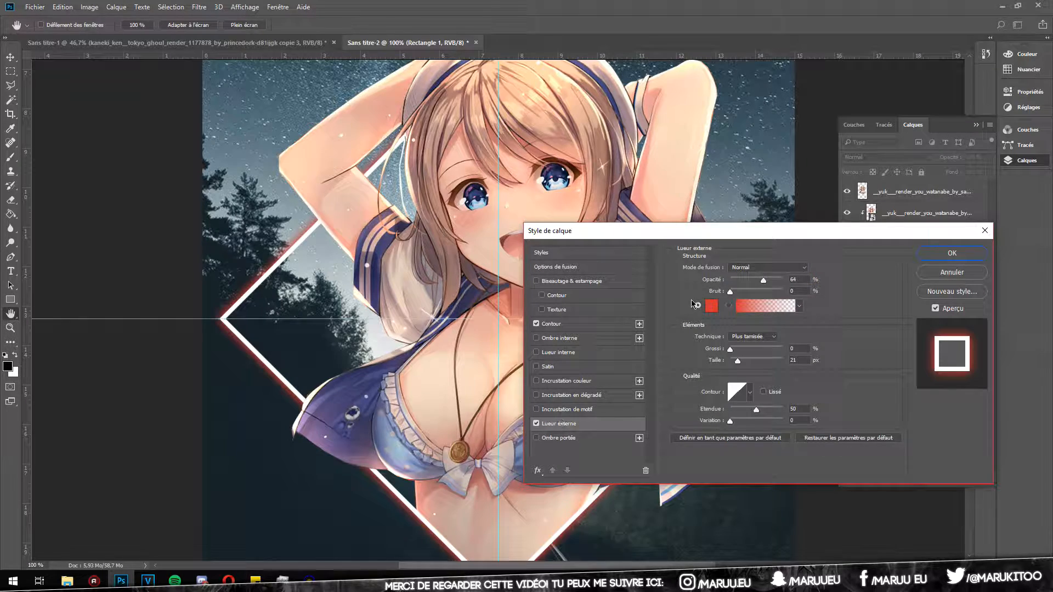
{"action": "left_click", "coordinate": [712, 307]}
{"action": "left_click", "coordinate": [670, 243]}
{"action": "left_click_drag", "start_coordinate": [670, 243], "coordinate": [590, 149]}
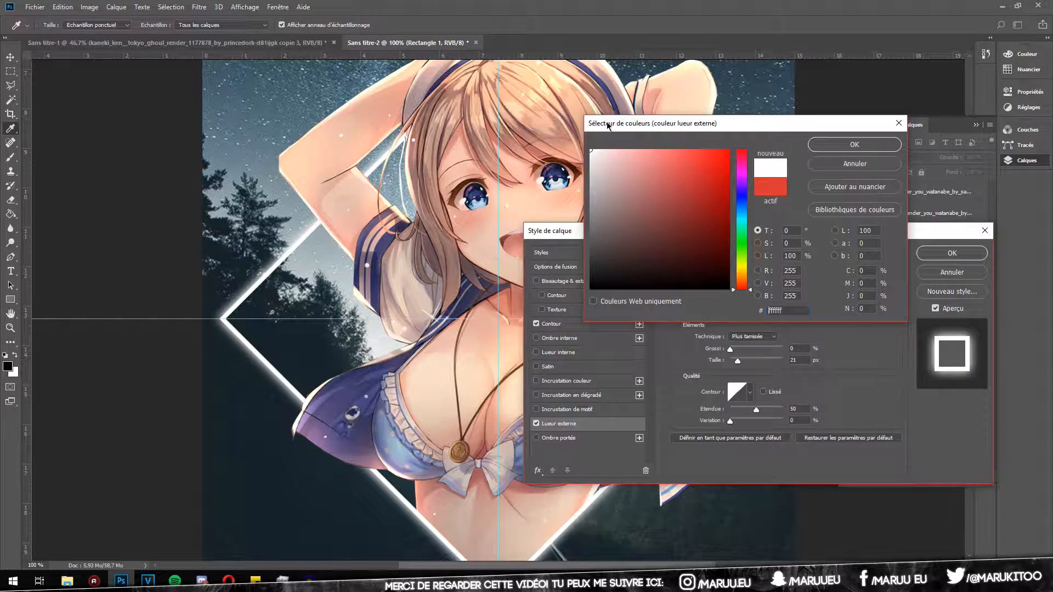
{"action": "left_click", "coordinate": [877, 147]}
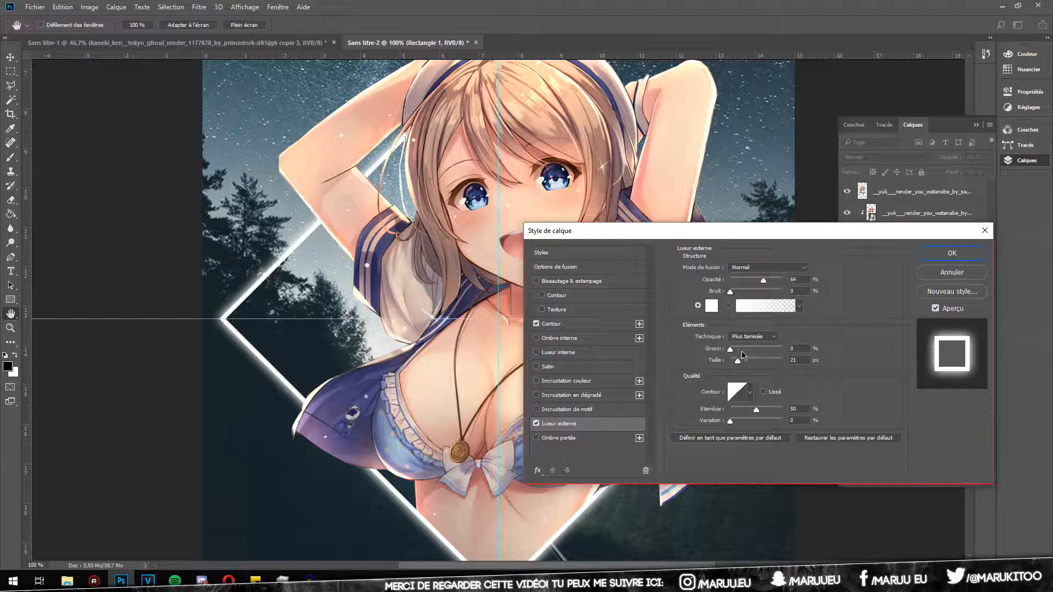
{"action": "left_click_drag", "start_coordinate": [756, 284], "coordinate": [751, 282]}
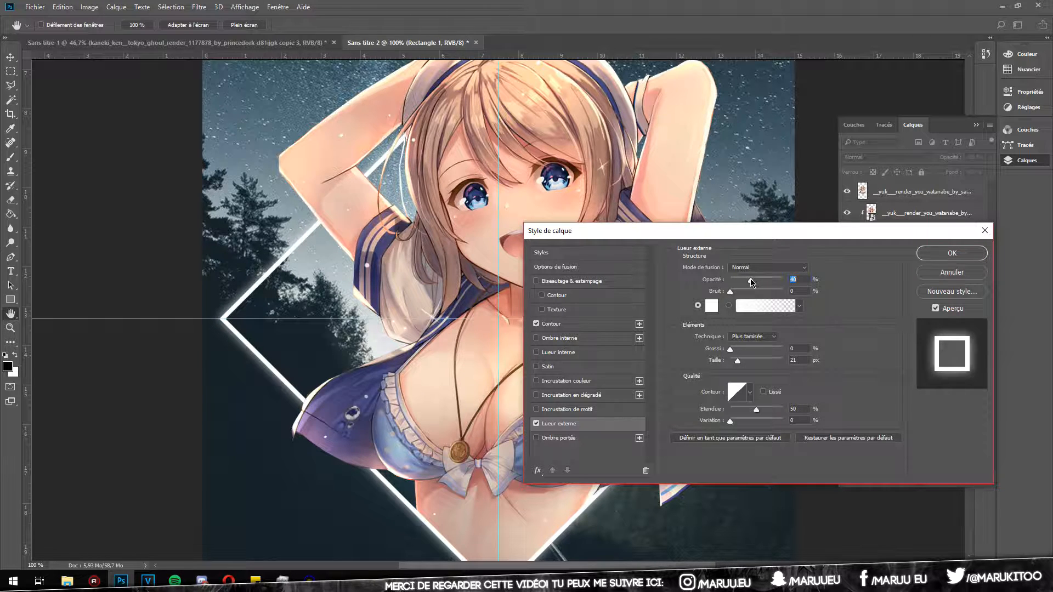
- Add a white (ffffff) inner glow to the diamond, lower its opacity to about 43% and apply the layer style
{"action": "left_click", "coordinate": [553, 354]}
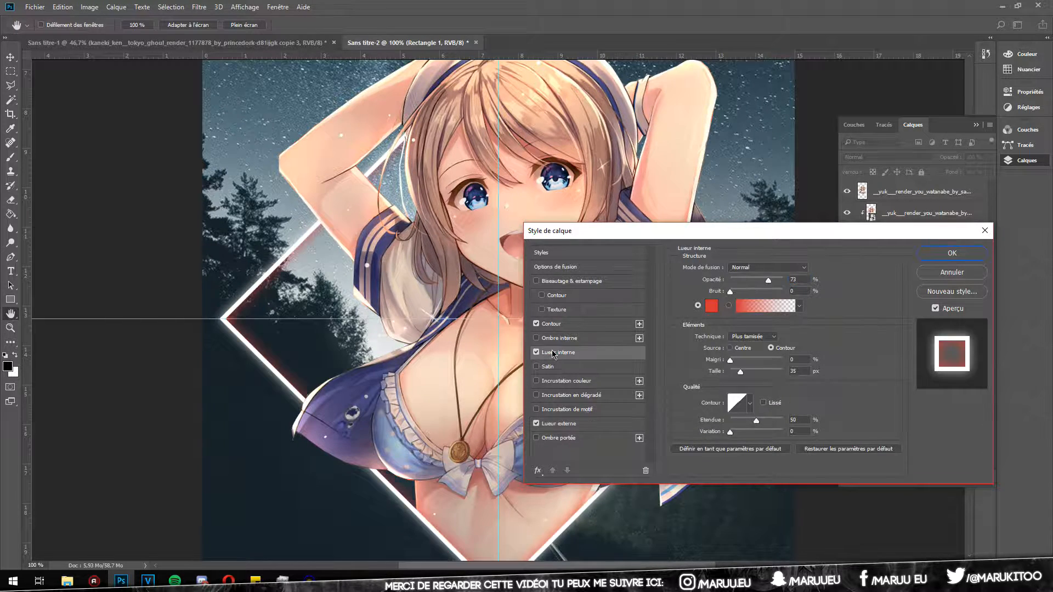
{"action": "left_click", "coordinate": [711, 306]}
{"action": "type", "text": "ffffff"}
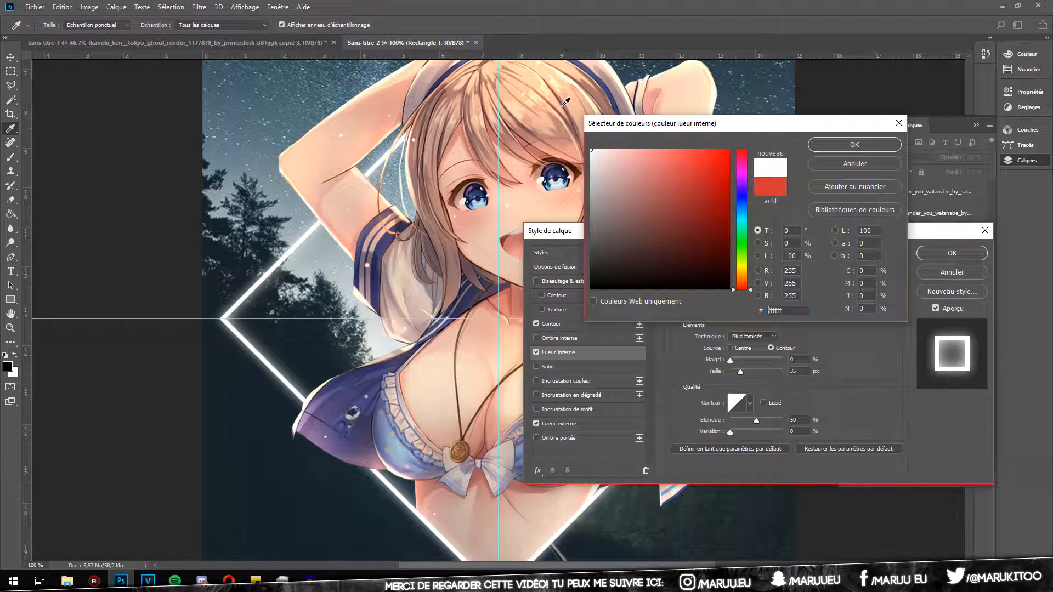
{"action": "left_click", "coordinate": [860, 149]}
{"action": "left_click_drag", "start_coordinate": [757, 279], "coordinate": [758, 280]}
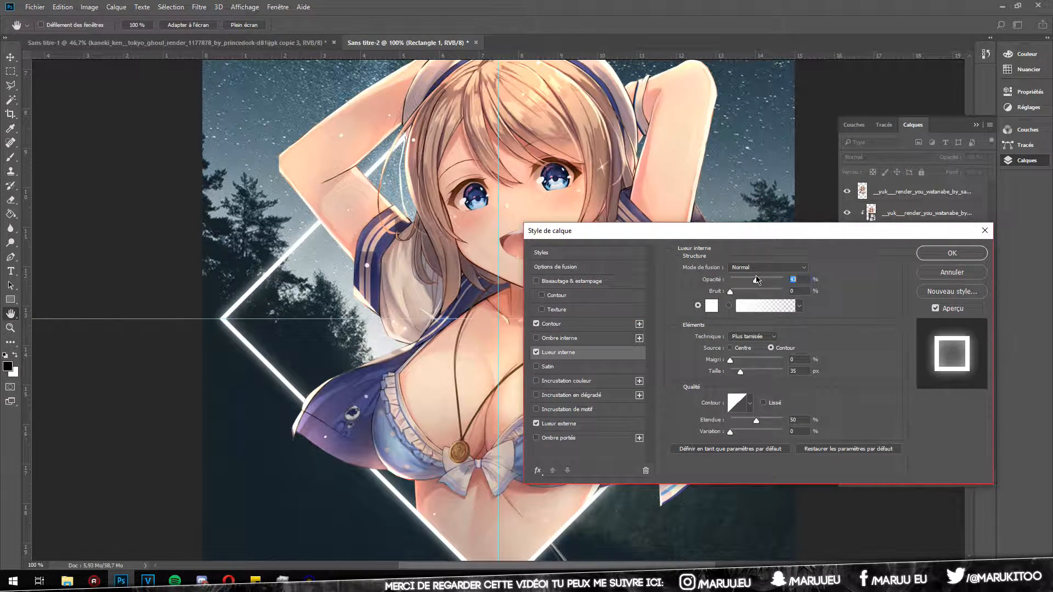
{"action": "left_click", "coordinate": [952, 253]}
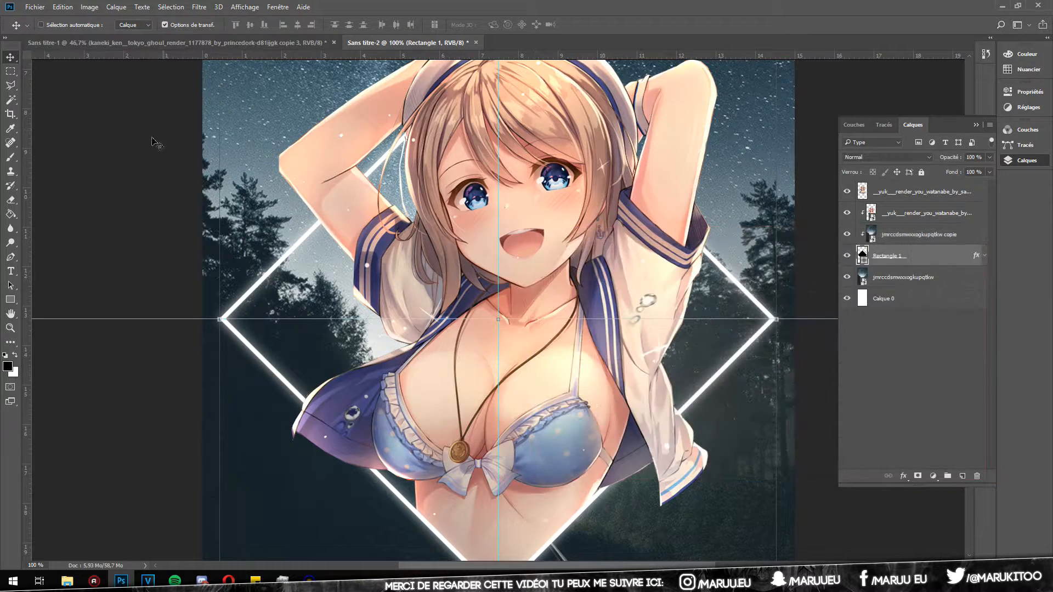
- Create a new layer above the character render and set up a soft round brush with white as the foreground colour
{"action": "left_click", "coordinate": [10, 327]}
{"action": "left_click", "coordinate": [316, 26]}
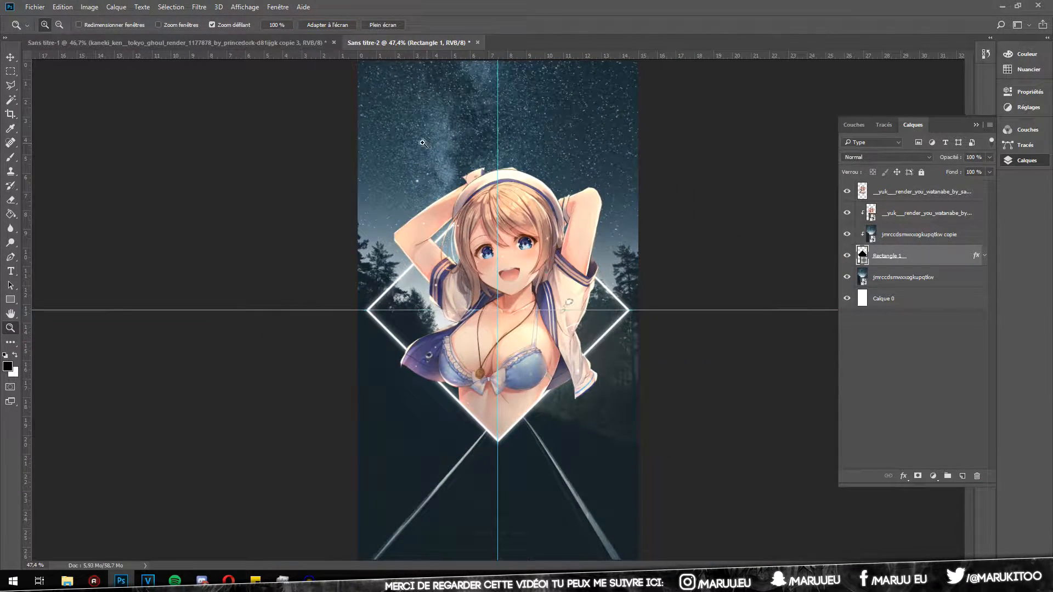
{"action": "left_click", "coordinate": [10, 57]}
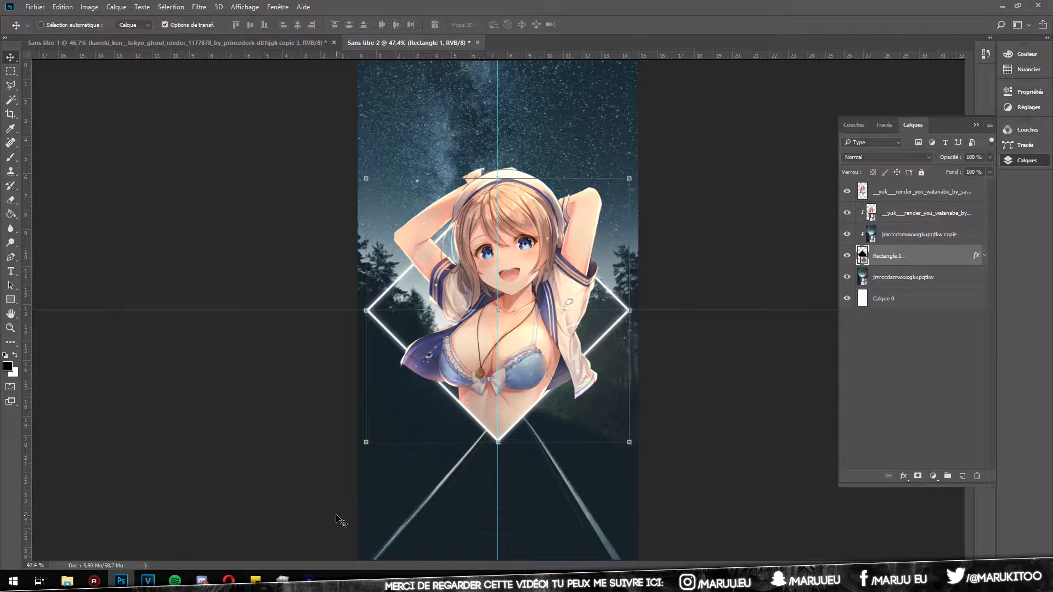
{"action": "left_click", "coordinate": [919, 196]}
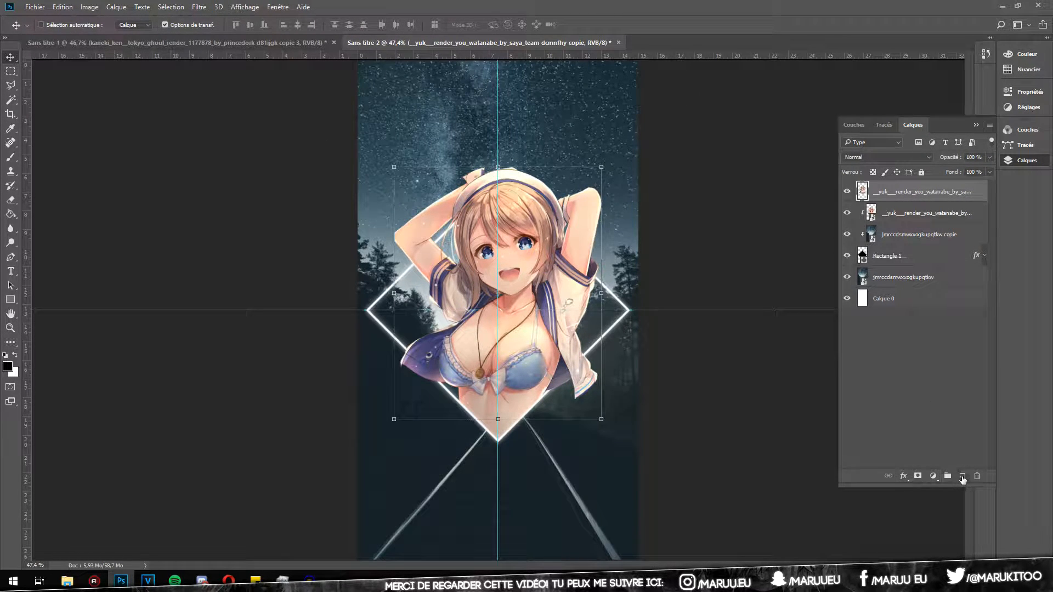
{"action": "left_click", "coordinate": [962, 476]}
{"action": "left_click", "coordinate": [10, 158]}
{"action": "right_click", "coordinate": [464, 171]}
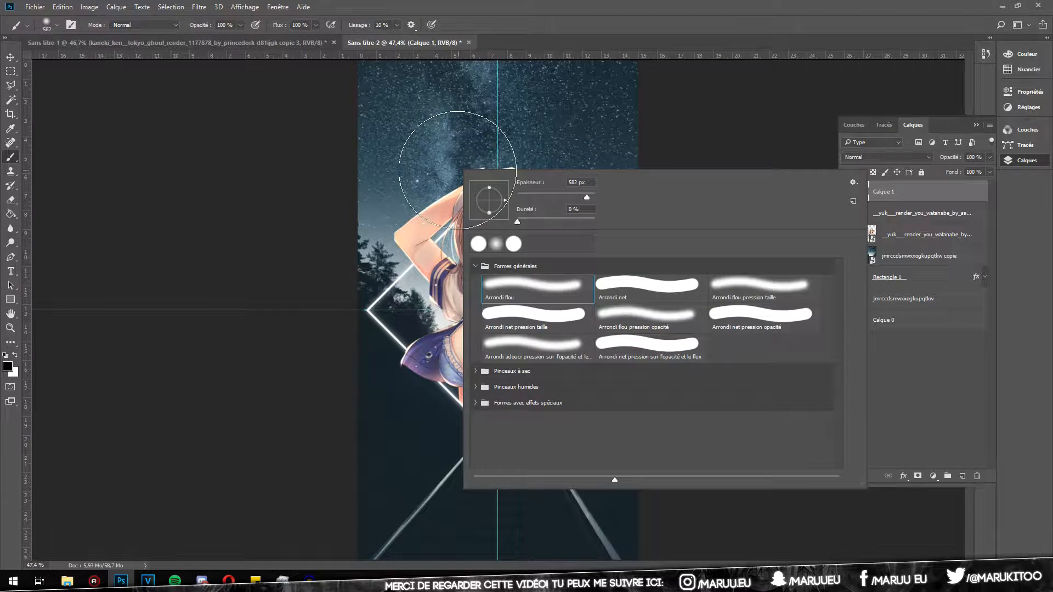
{"action": "left_click", "coordinate": [563, 287]}
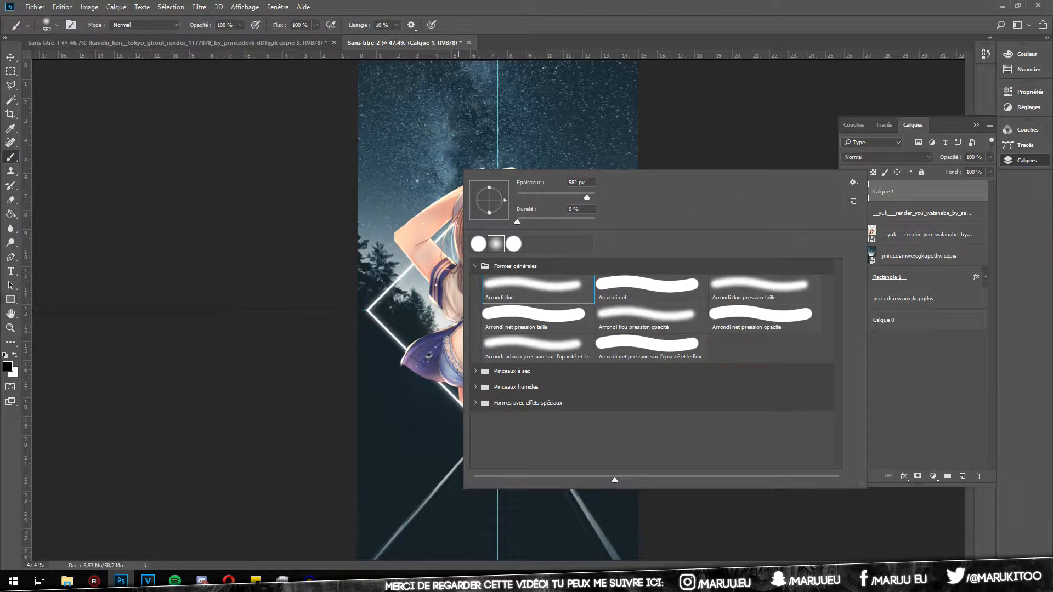
{"action": "left_click", "coordinate": [16, 355]}
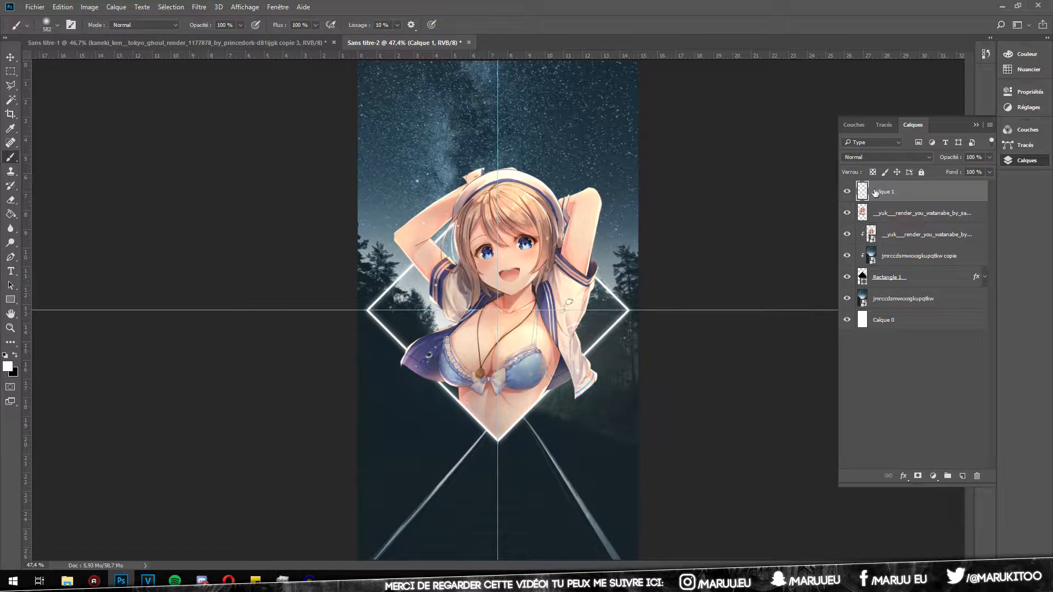
- Set the new layer to Incrustation blending and paint soft white light spots on the sky, the eye, the diamond's tip and the rails
{"action": "left_click", "coordinate": [872, 159]}
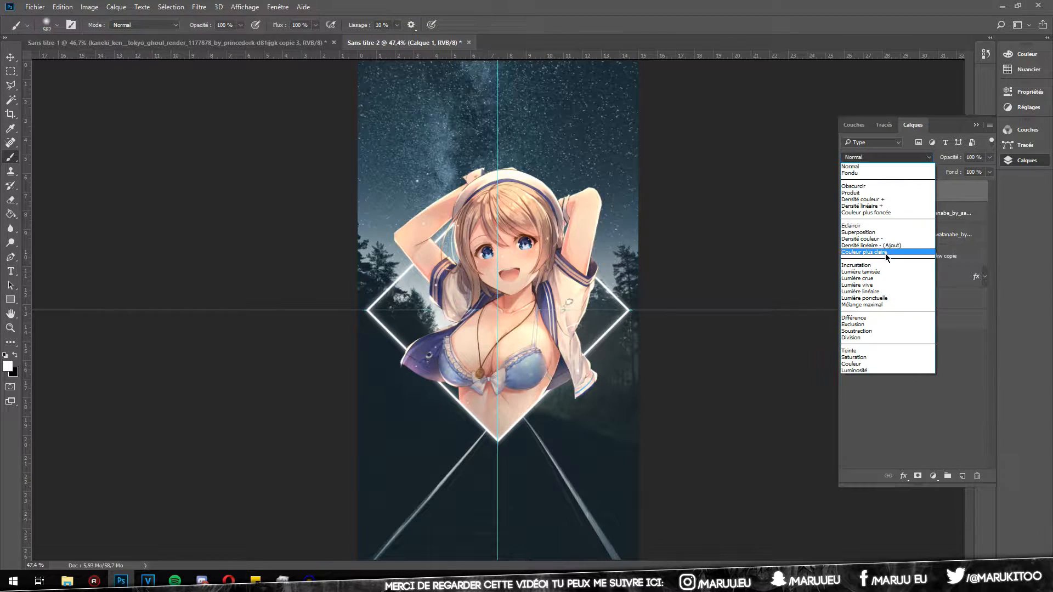
{"action": "left_click", "coordinate": [850, 251]}
{"action": "left_click", "coordinate": [419, 96]}
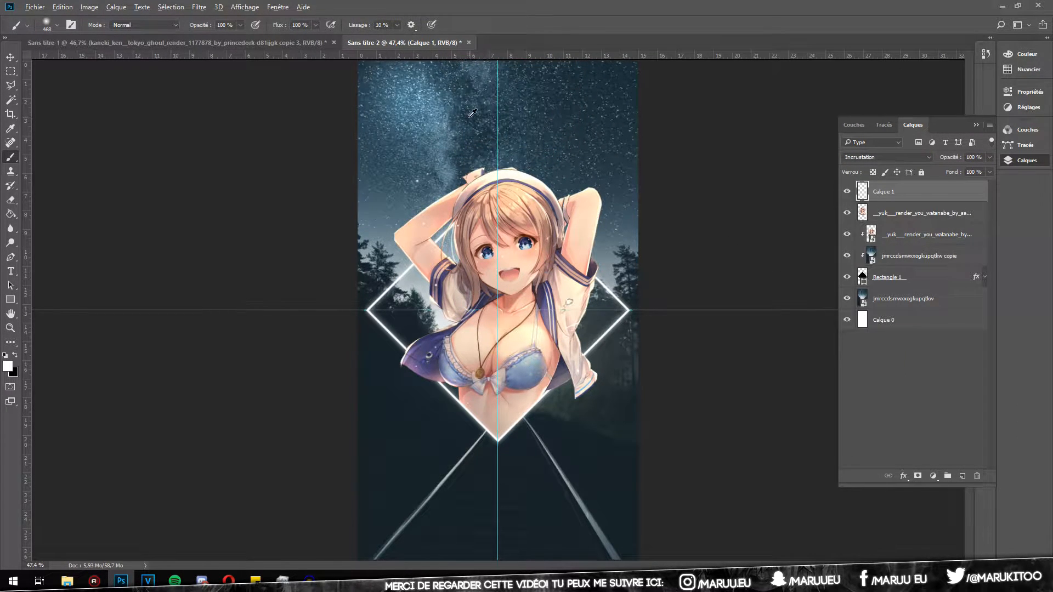
{"action": "right_click", "coordinate": [460, 115], "text": "alt"}
{"action": "left_click", "coordinate": [606, 164]}
{"action": "right_click", "coordinate": [595, 264], "text": "alt"}
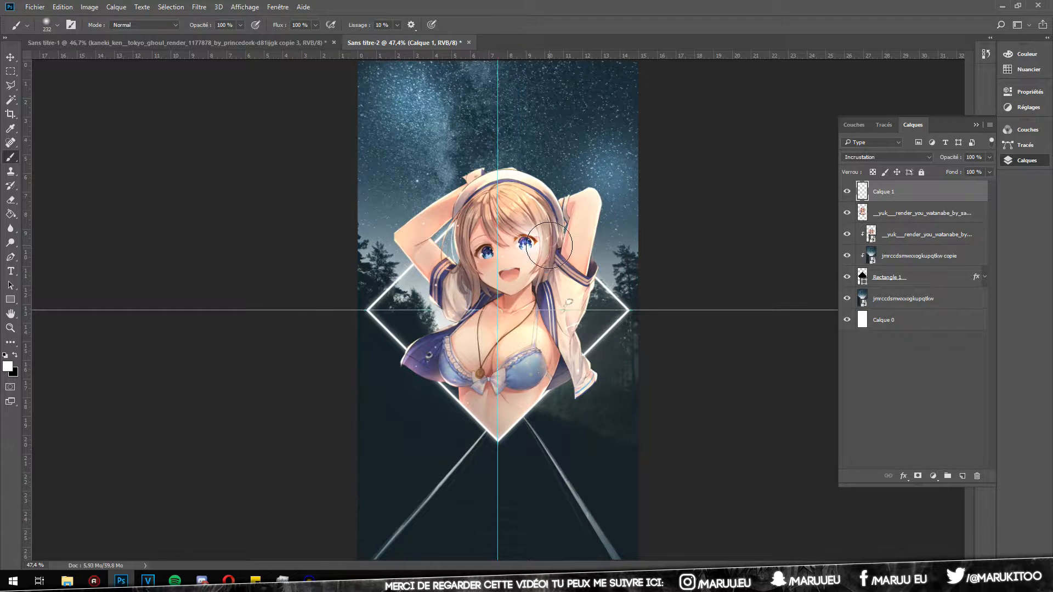
{"action": "right_click", "coordinate": [525, 252], "text": "alt"}
{"action": "right_click", "coordinate": [455, 425], "text": "alt"}
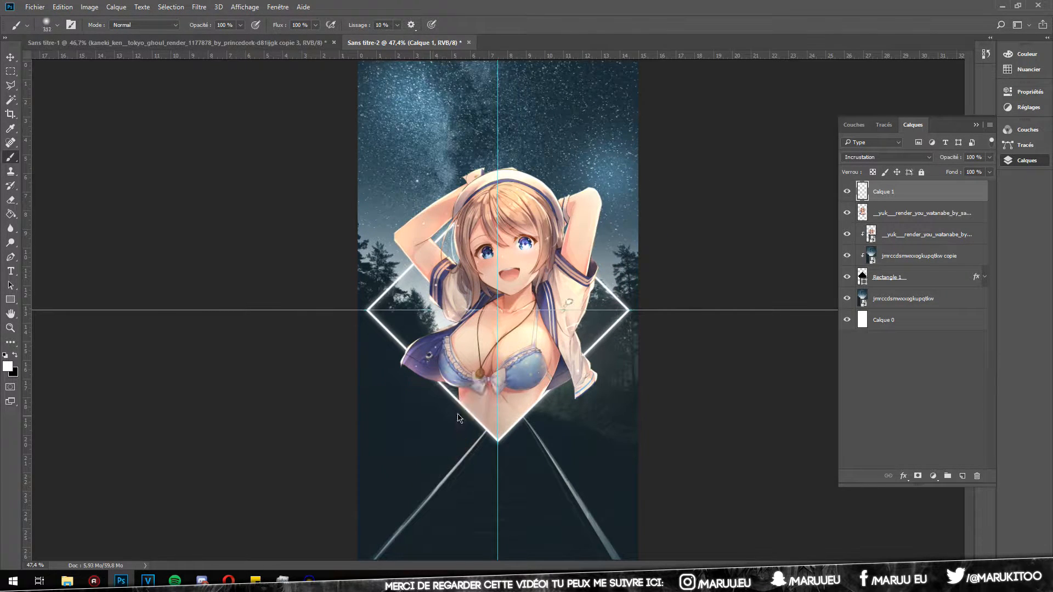
{"action": "left_click", "coordinate": [481, 451]}
{"action": "right_click", "coordinate": [436, 482], "text": "alt"}
{"action": "left_click", "coordinate": [408, 523]}
{"action": "left_click", "coordinate": [613, 466]}
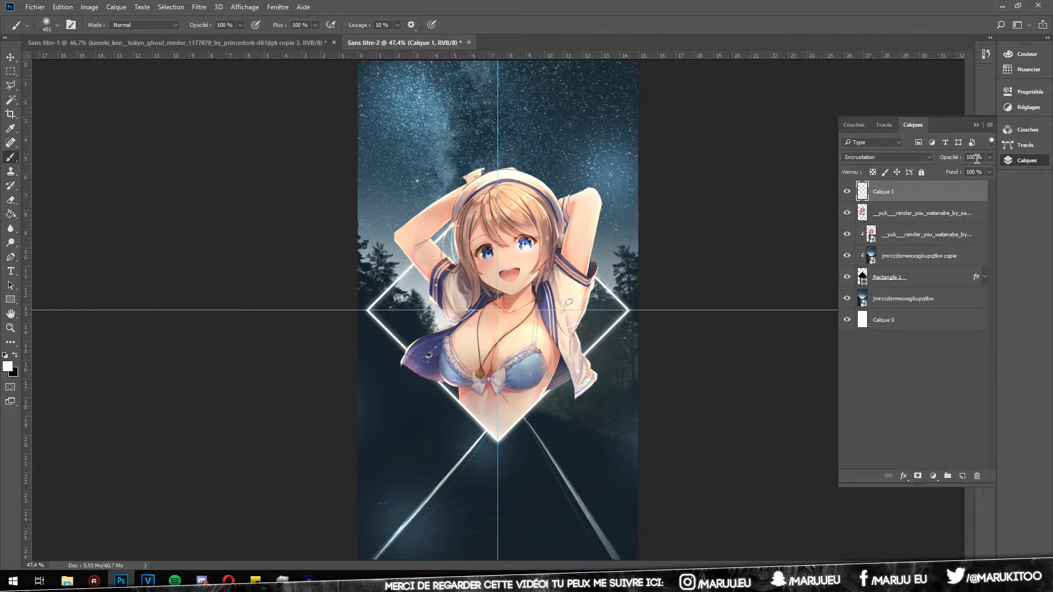
- Lower the light layer's opacity to 33%, compare the image with and without it, and delete the layer
{"action": "left_click", "coordinate": [846, 192]}
{"action": "left_click", "coordinate": [843, 192]}
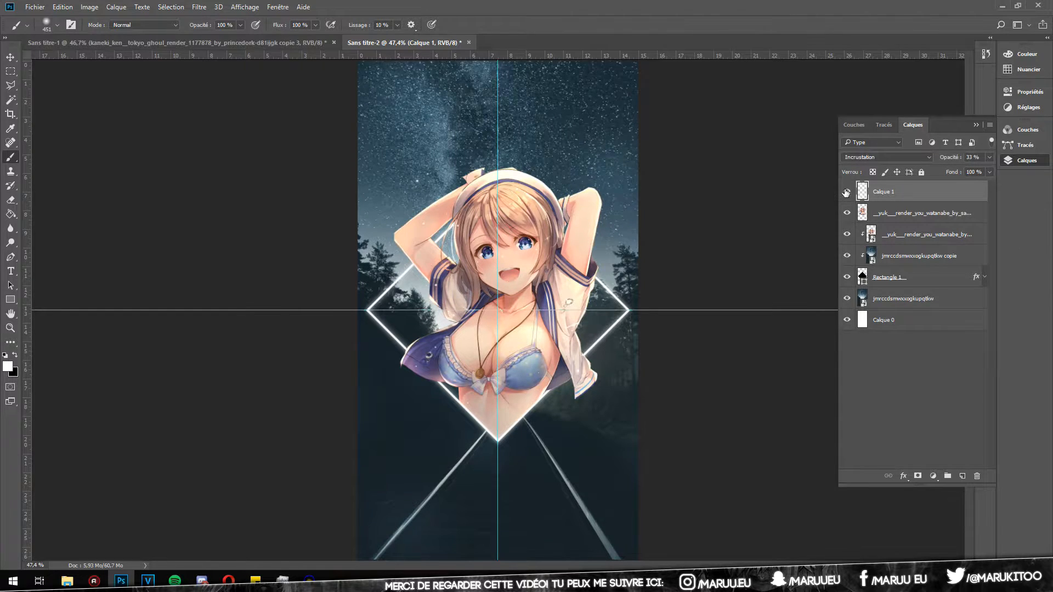
{"action": "left_click", "coordinate": [846, 191]}
{"action": "left_click", "coordinate": [847, 192]}
{"action": "left_click", "coordinate": [848, 191]}
{"action": "key", "text": "Delete"}
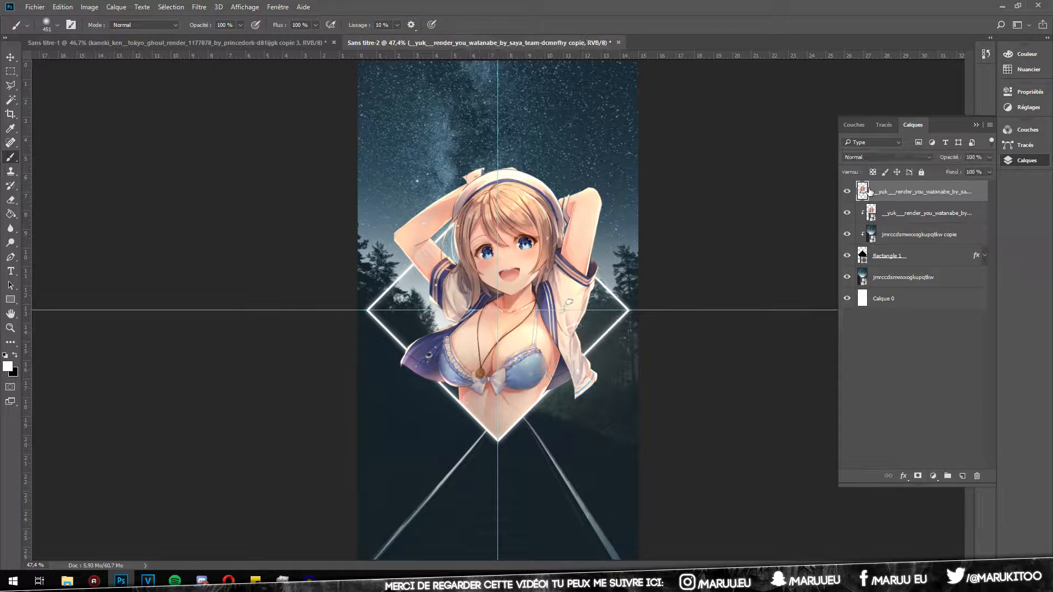